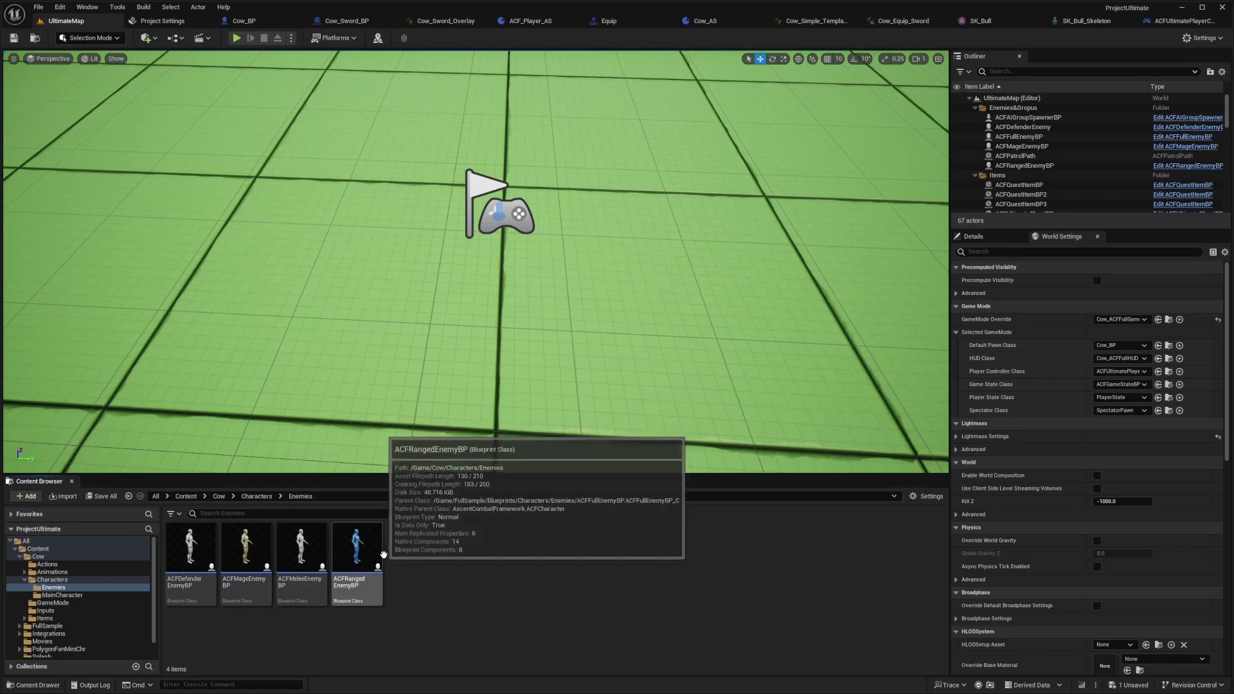
# Duplicate the ACFMeleeEnemyBP blueprint in the Enemies folder and name the copy Cow_Melee_Enemy
pyautogui.click(300, 553)
pyautogui.hotkey('ctrl', 'd')
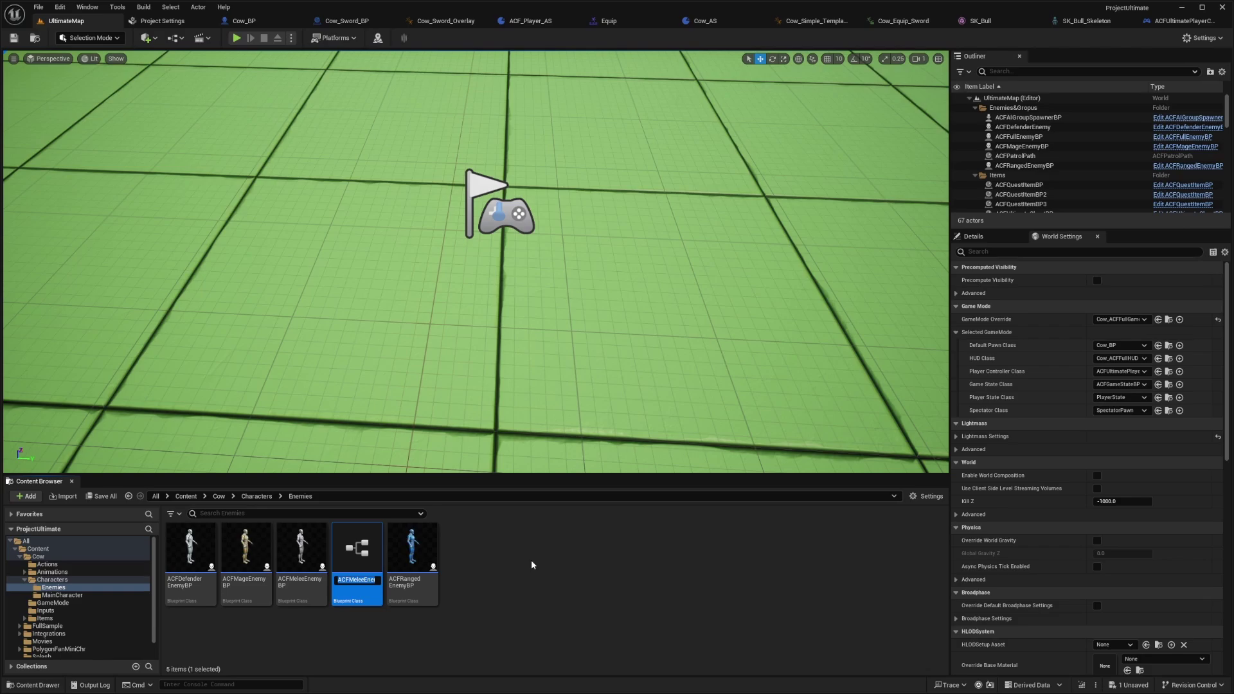
pyautogui.press('Return')
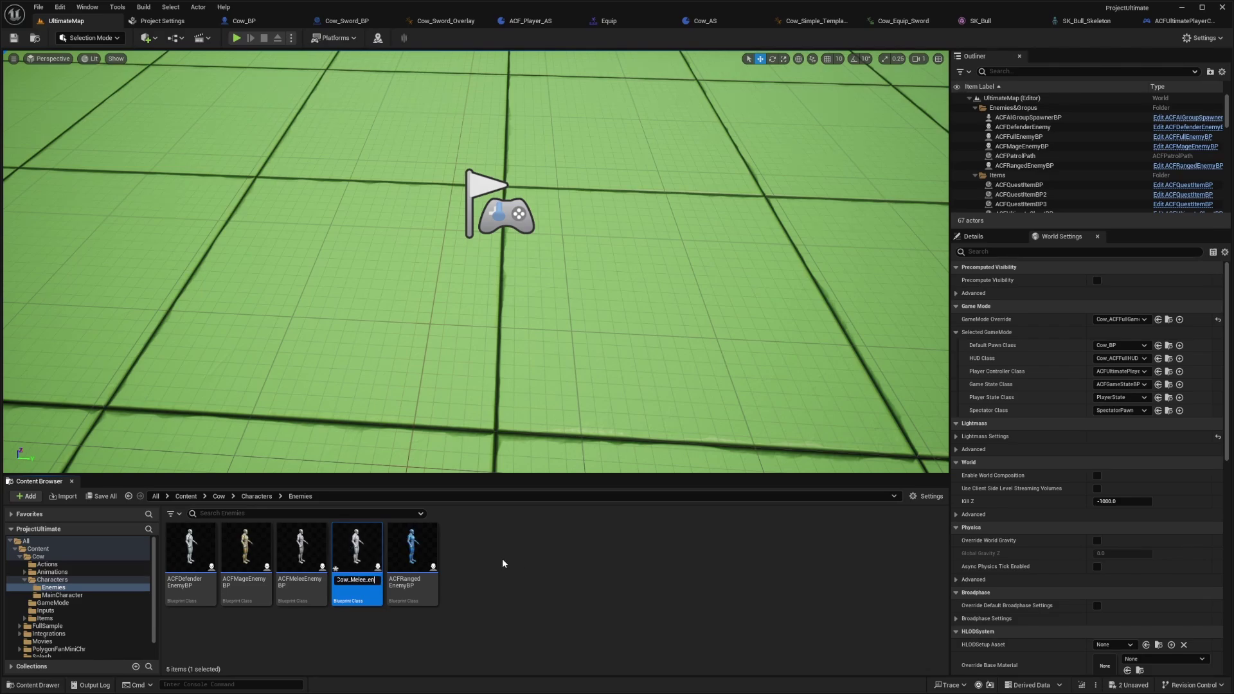
pyautogui.write('Cow_Melee_Enemy')
pyautogui.press('Return')
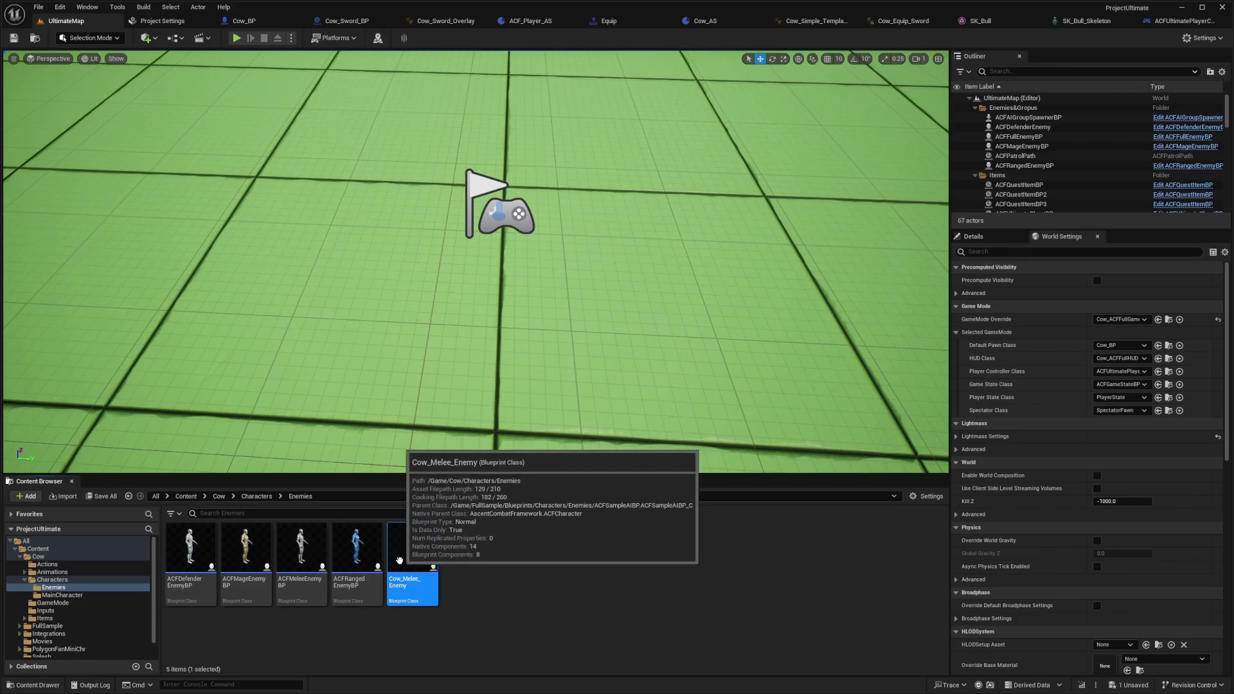
# Open Cow_Melee_Enemy in the full Blueprint editor and set its Mesh component's Anim Class to Cow_Simple_Template_ABP
pyautogui.doubleClick(399, 560)
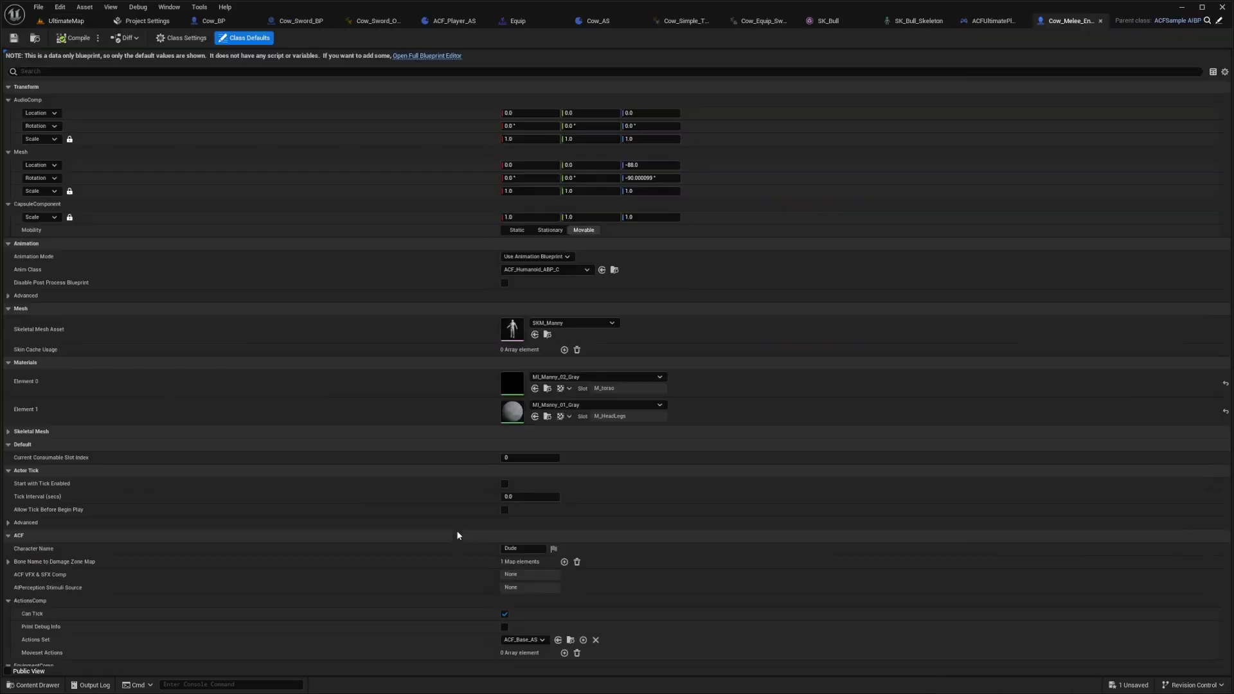
pyautogui.click(433, 56)
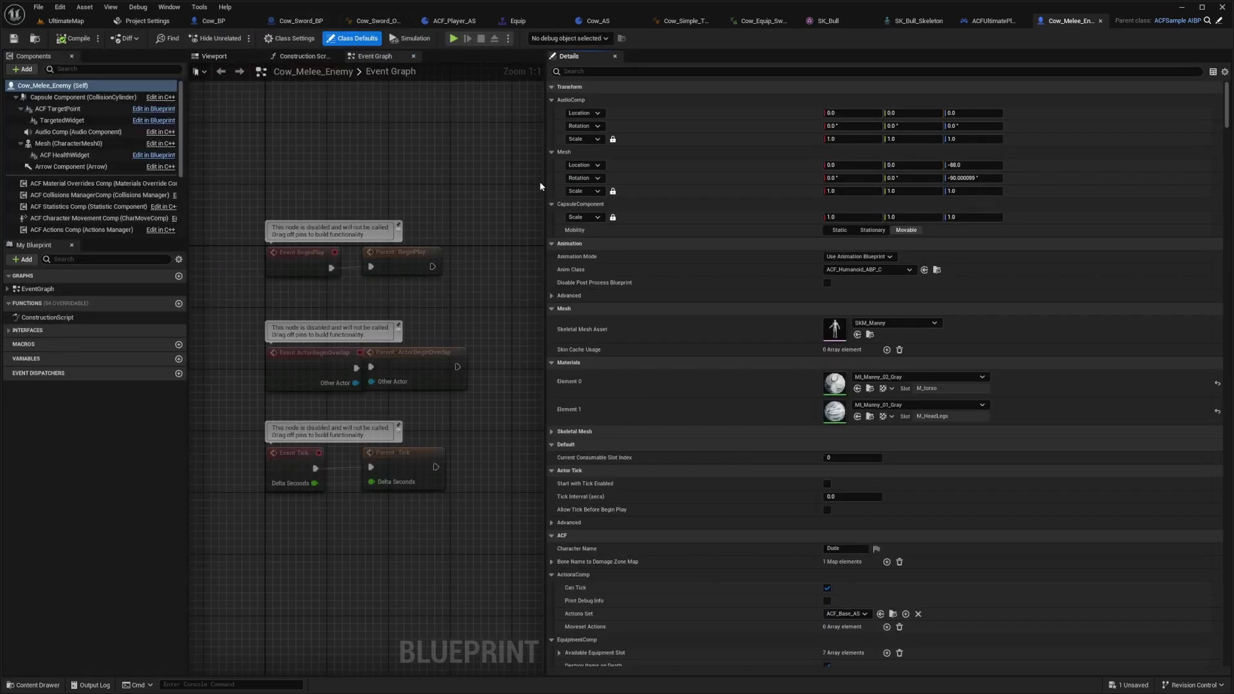
pyautogui.click(78, 146)
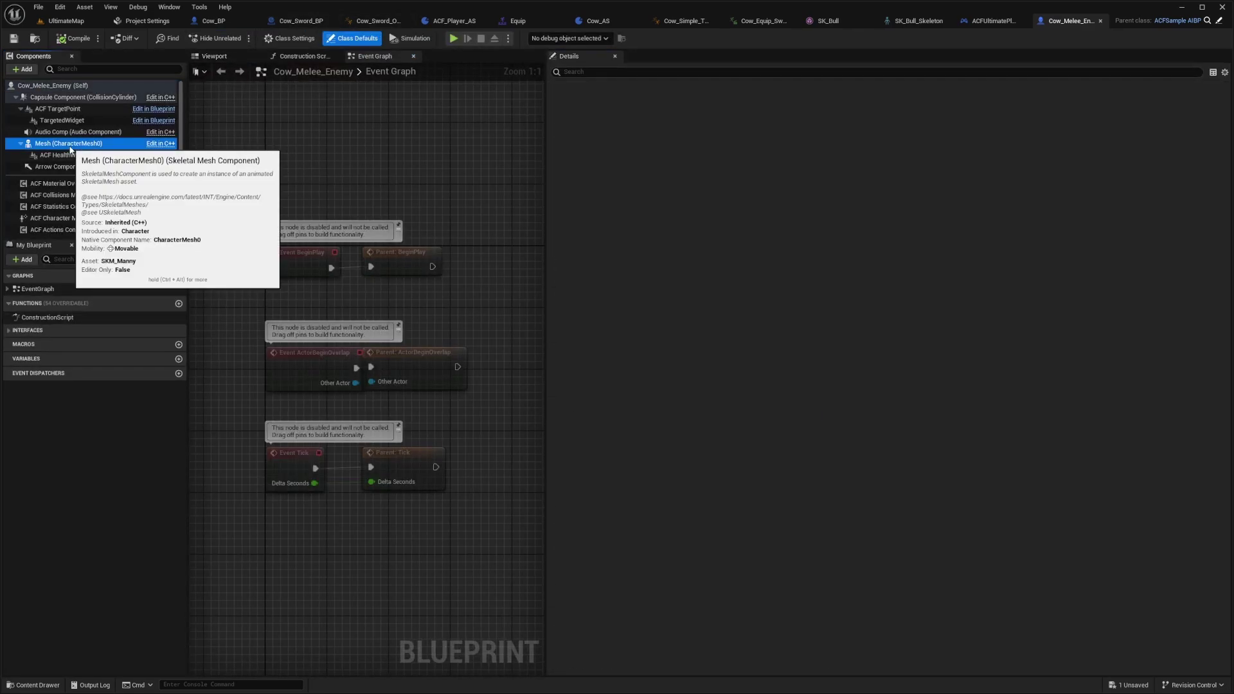
pyautogui.click(856, 270)
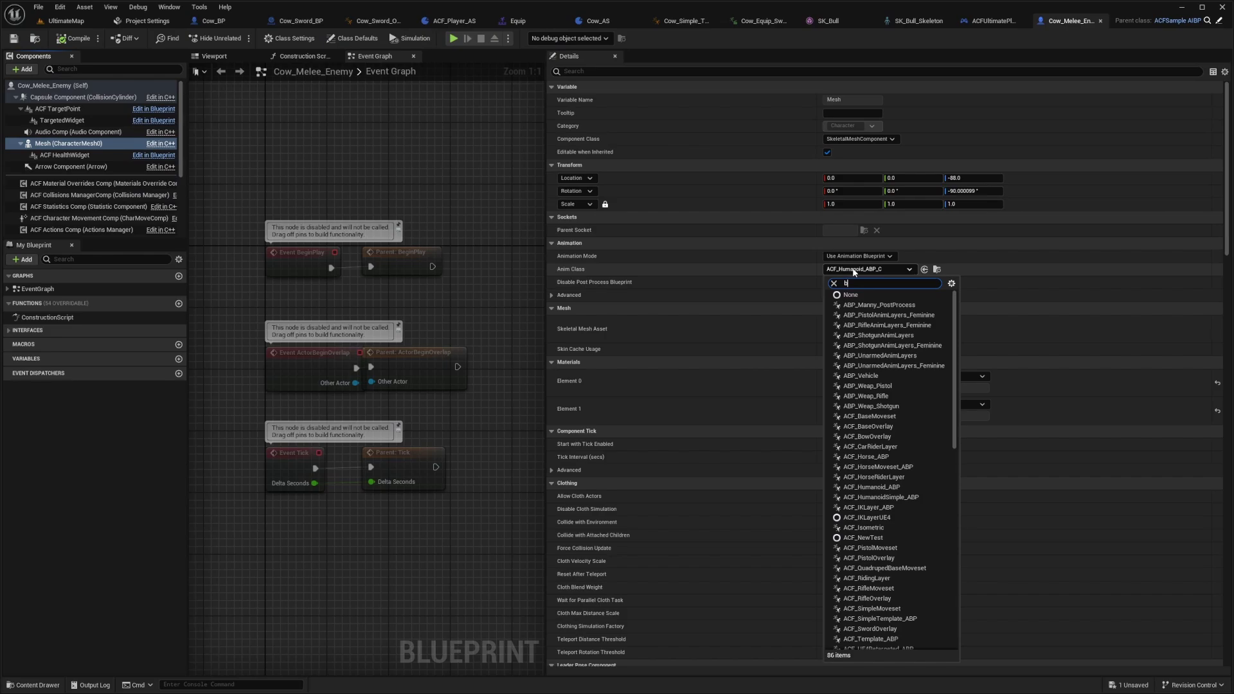
pyautogui.write('cow')
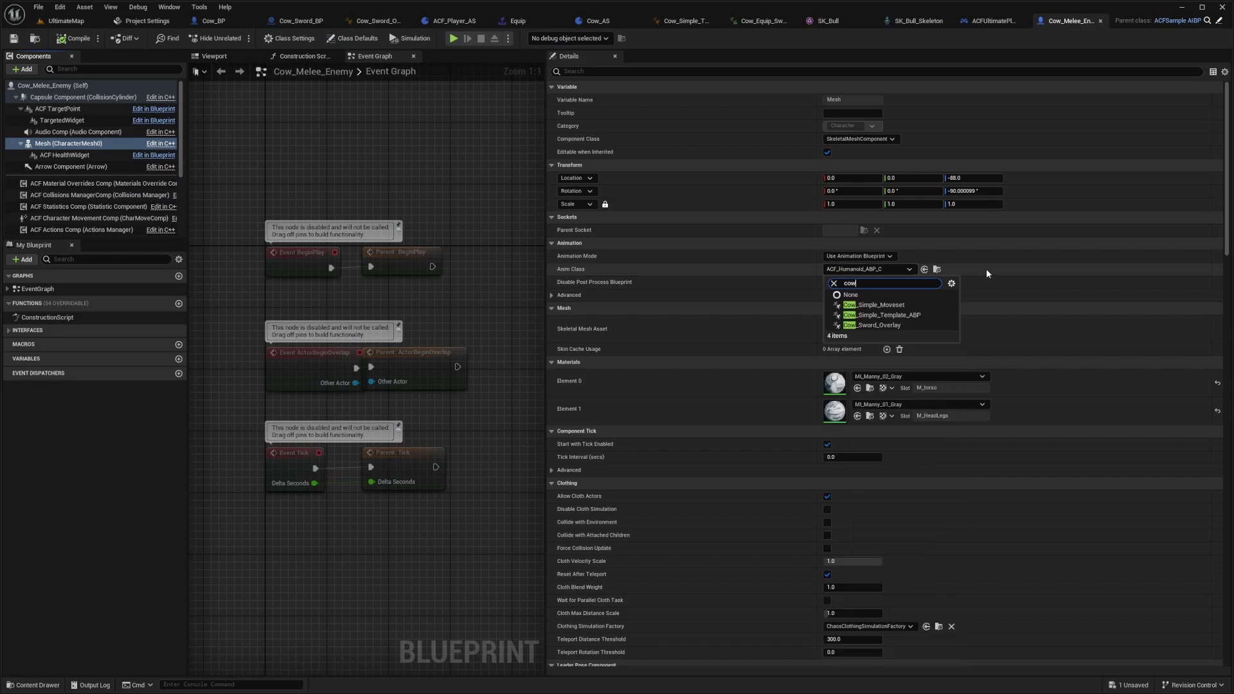
pyautogui.click(889, 317)
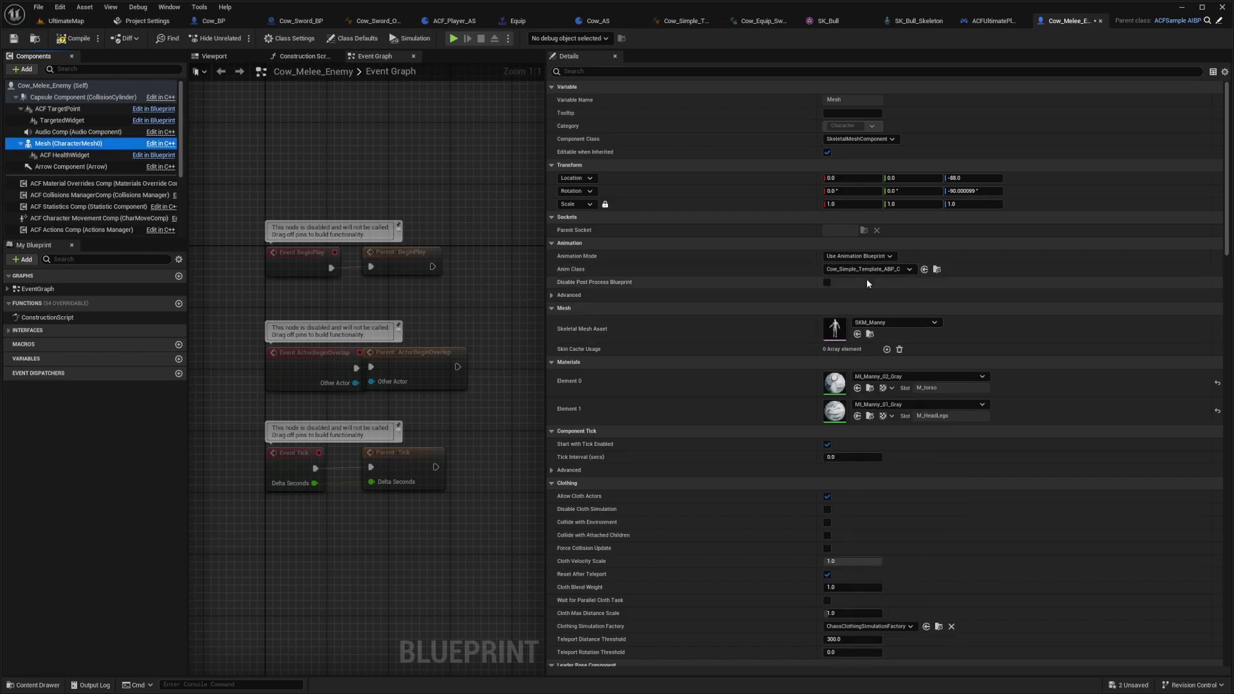
# Assign SK_Bull as the Mesh component's skeletal mesh, scale it uniformly to 0.5, and save the blueprint
pyautogui.click(872, 326)
pyautogui.write('bu')
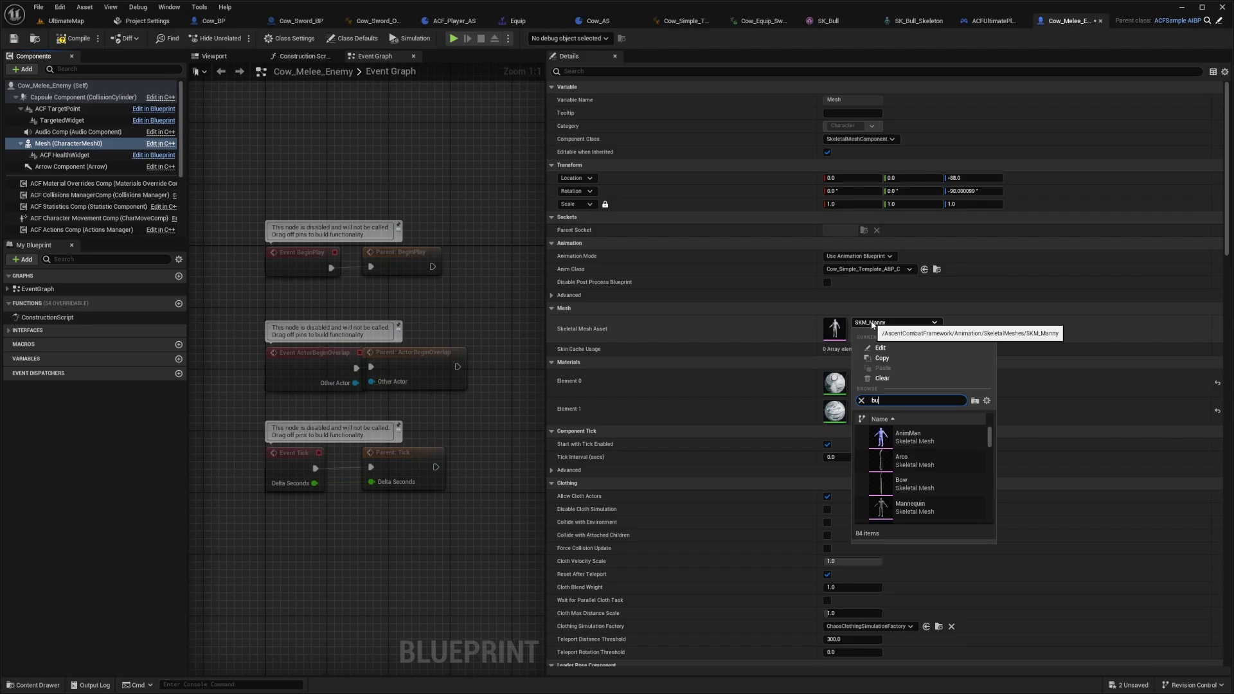
pyautogui.write('ll')
pyautogui.click(906, 437)
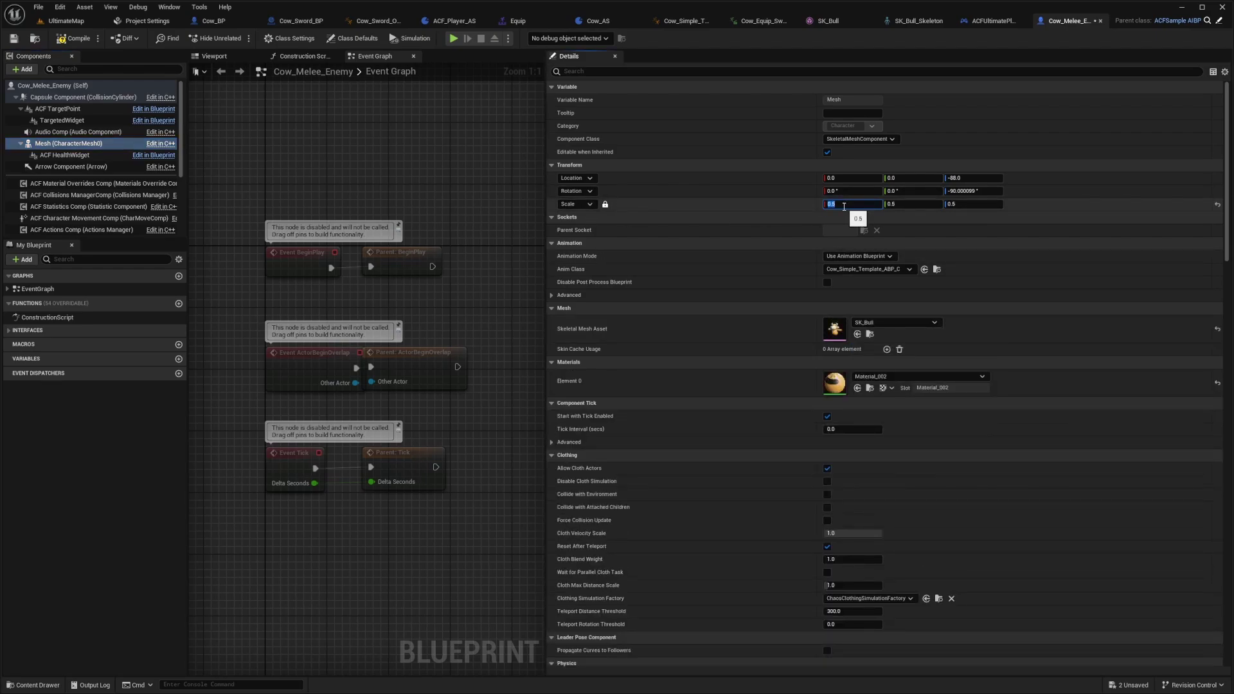
pyautogui.hotkey('ctrl', 's')
# Delete the ACFHealthPotionBP entry from the equipment and inventory component's Starting Items, then compile and save the blueprint
pyautogui.scroll(-5, 105, 193)
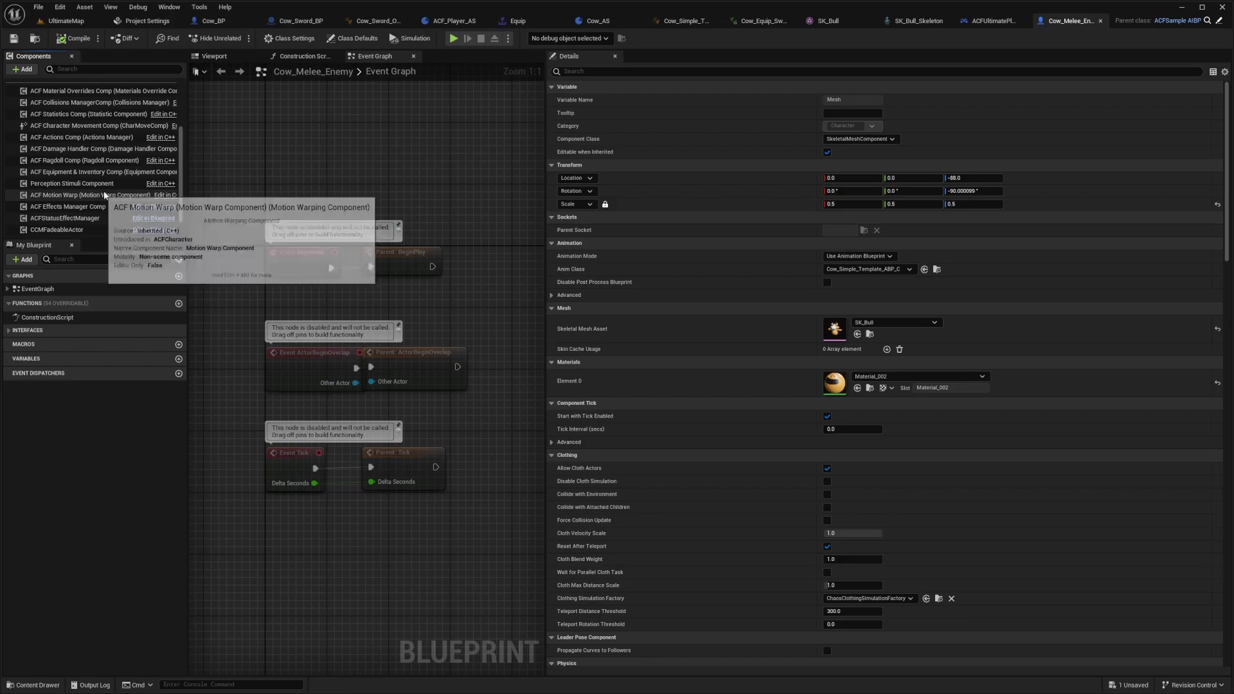
pyautogui.click(81, 149)
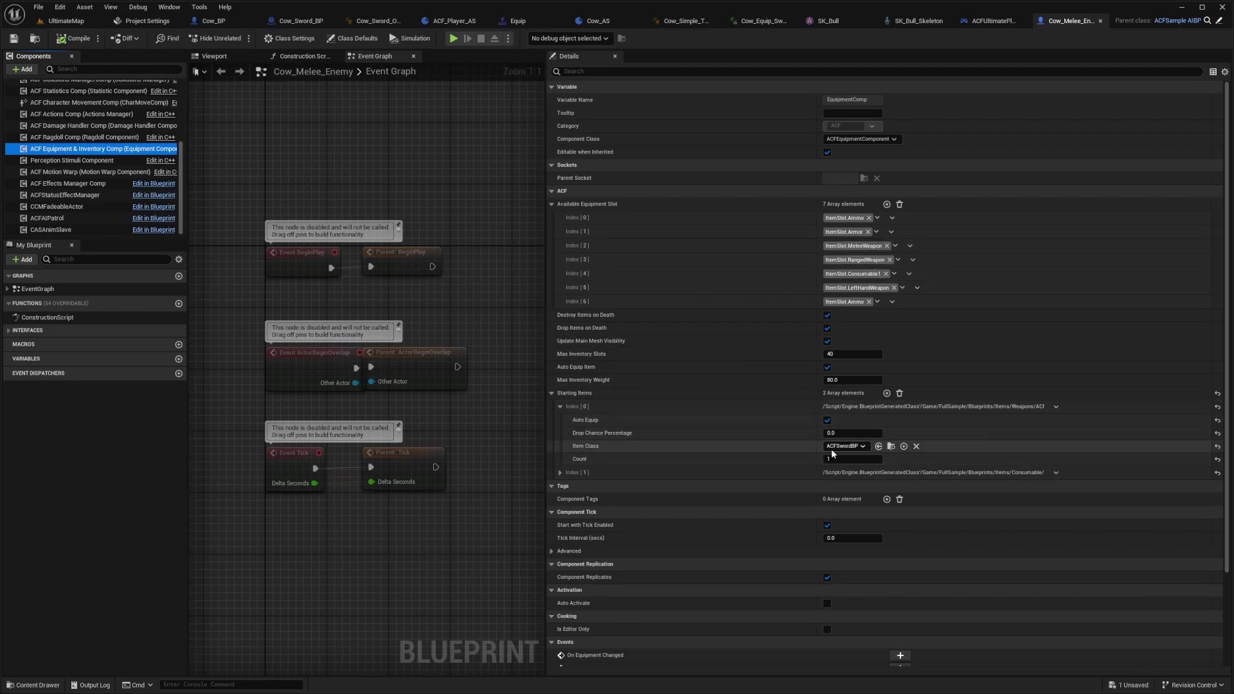
pyautogui.click(561, 474)
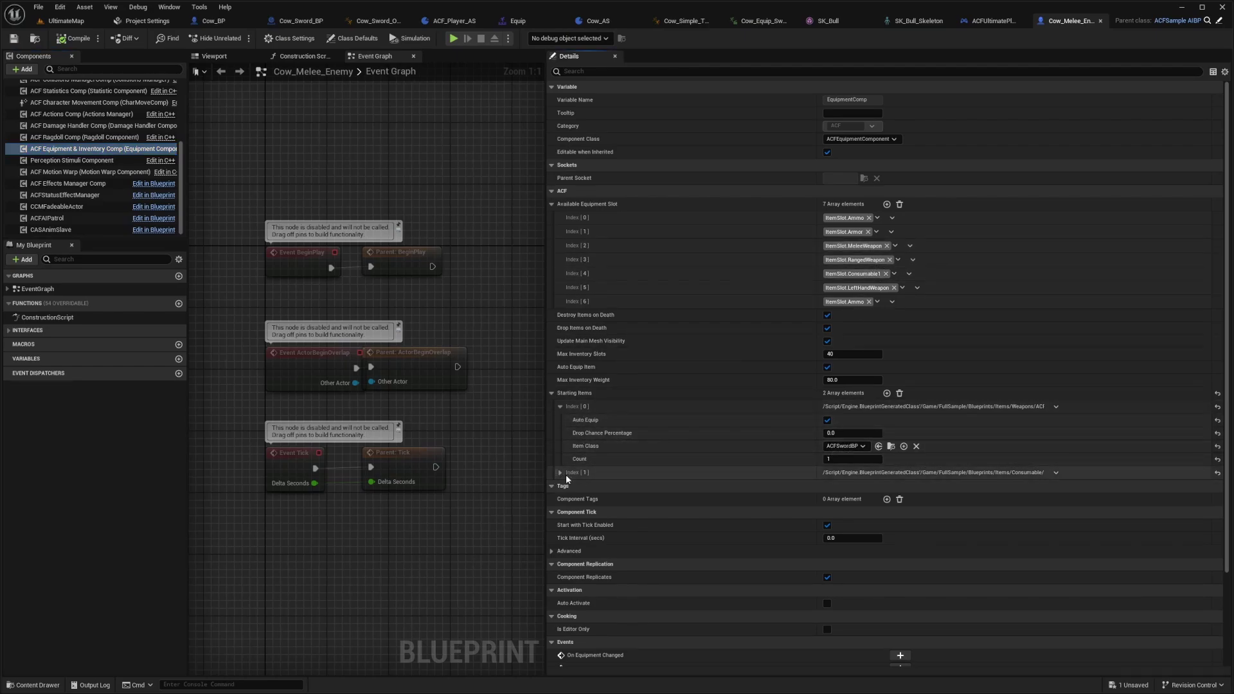
pyautogui.click(559, 473)
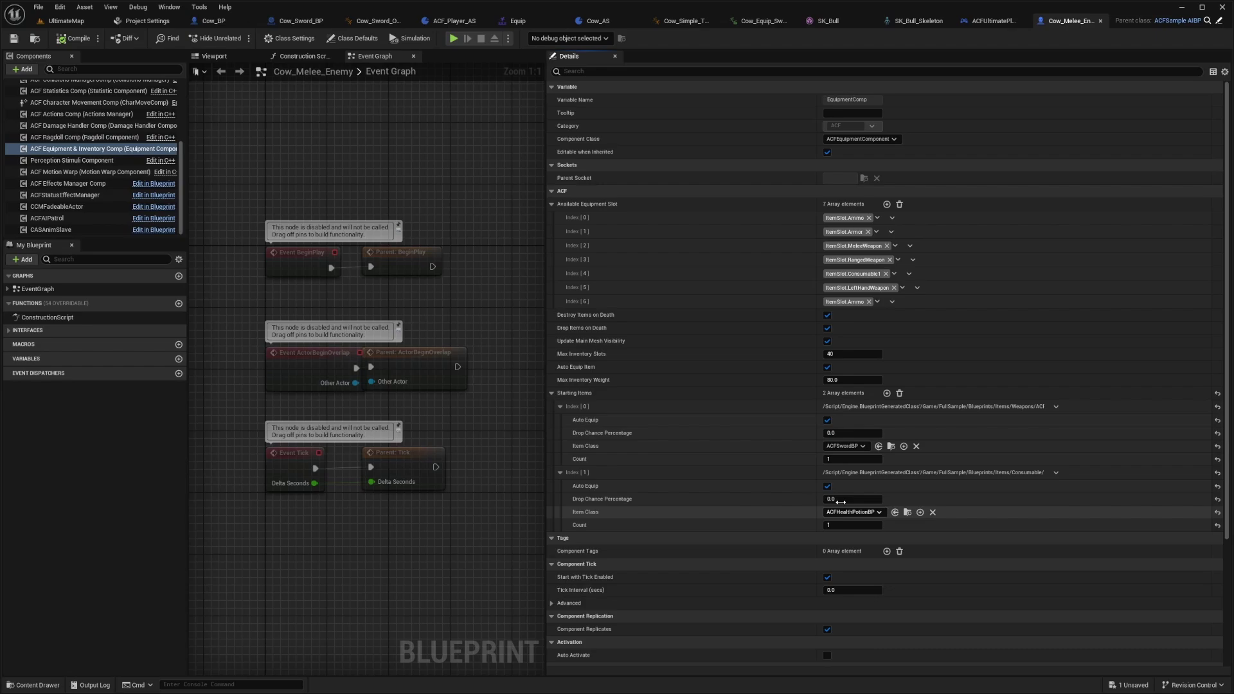
pyautogui.click(1055, 472)
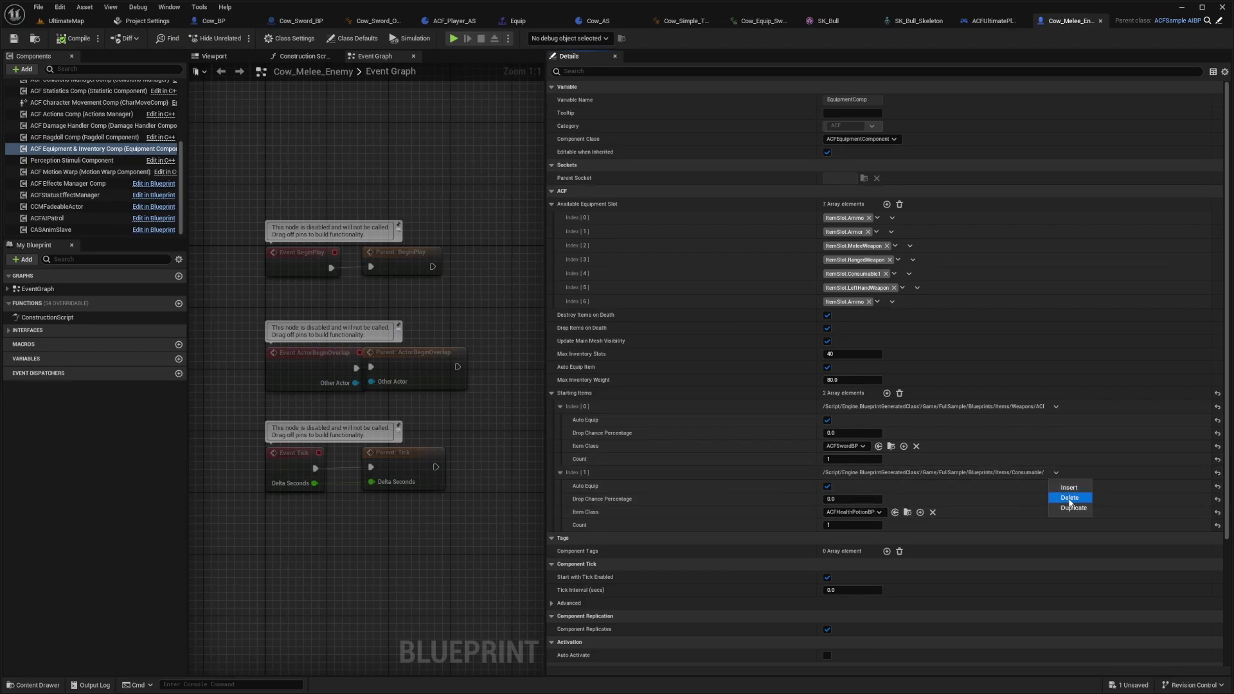
pyautogui.click(1068, 500)
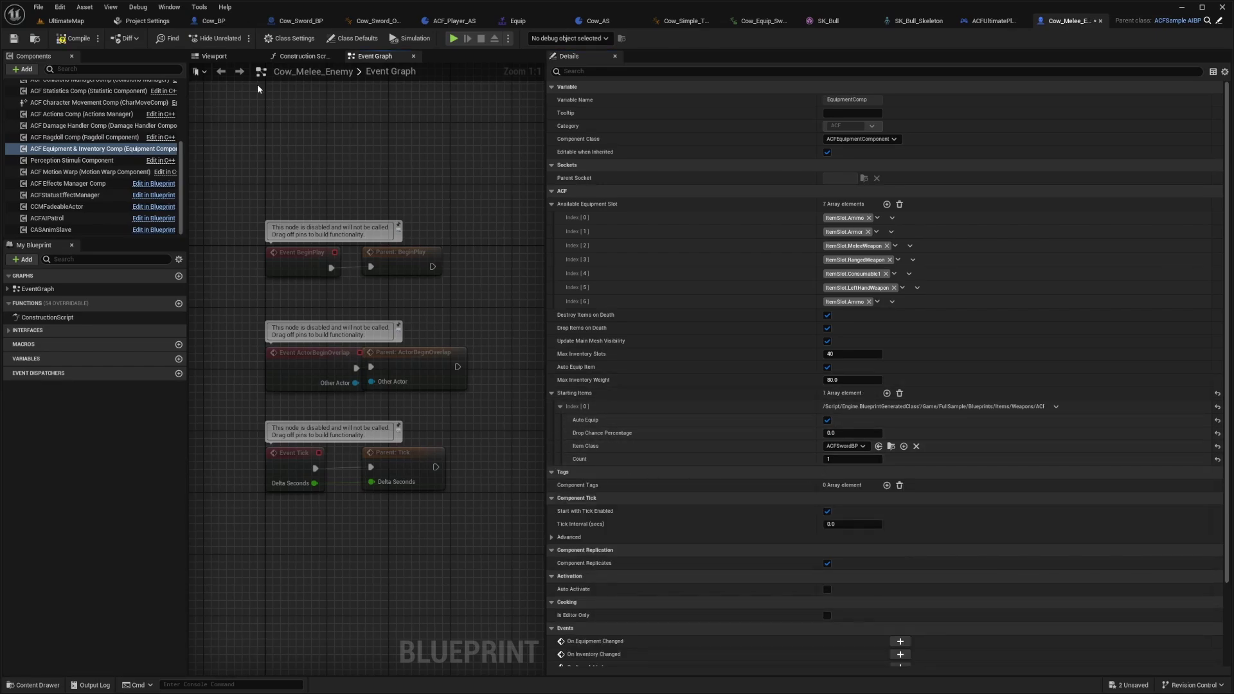
pyautogui.click(78, 43)
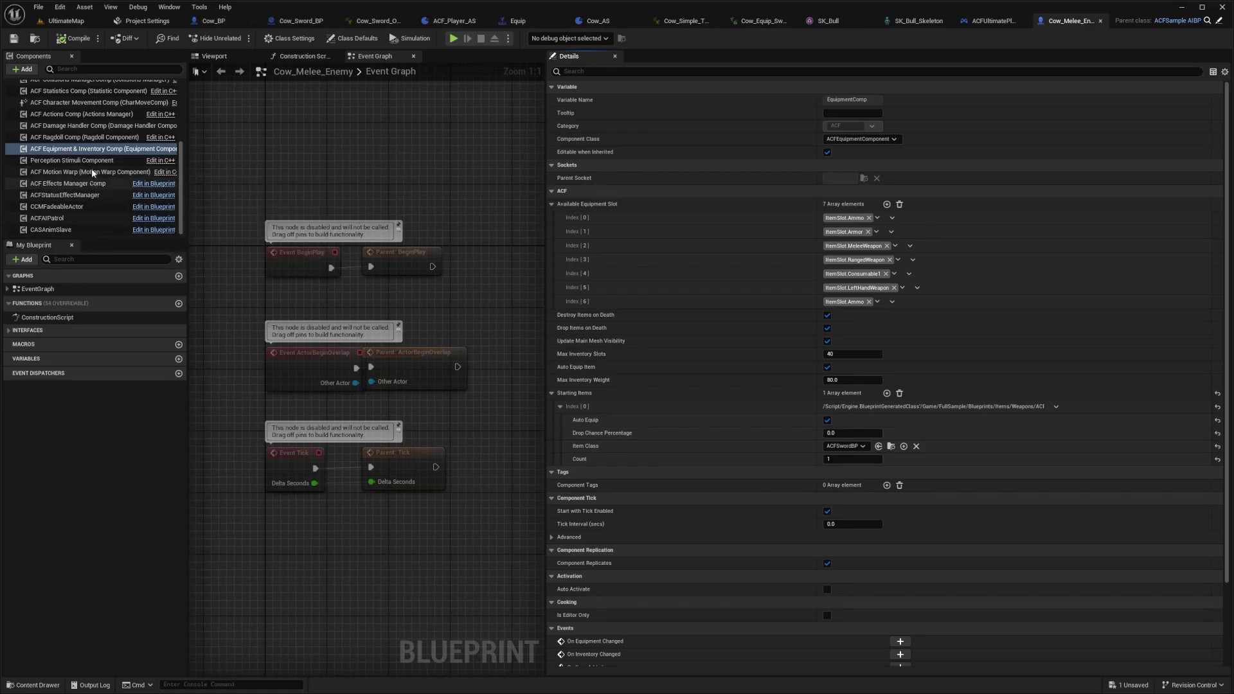
# Set the ACF Actions component's Actions Set to Cow_AS and save the blueprint
pyautogui.click(77, 114)
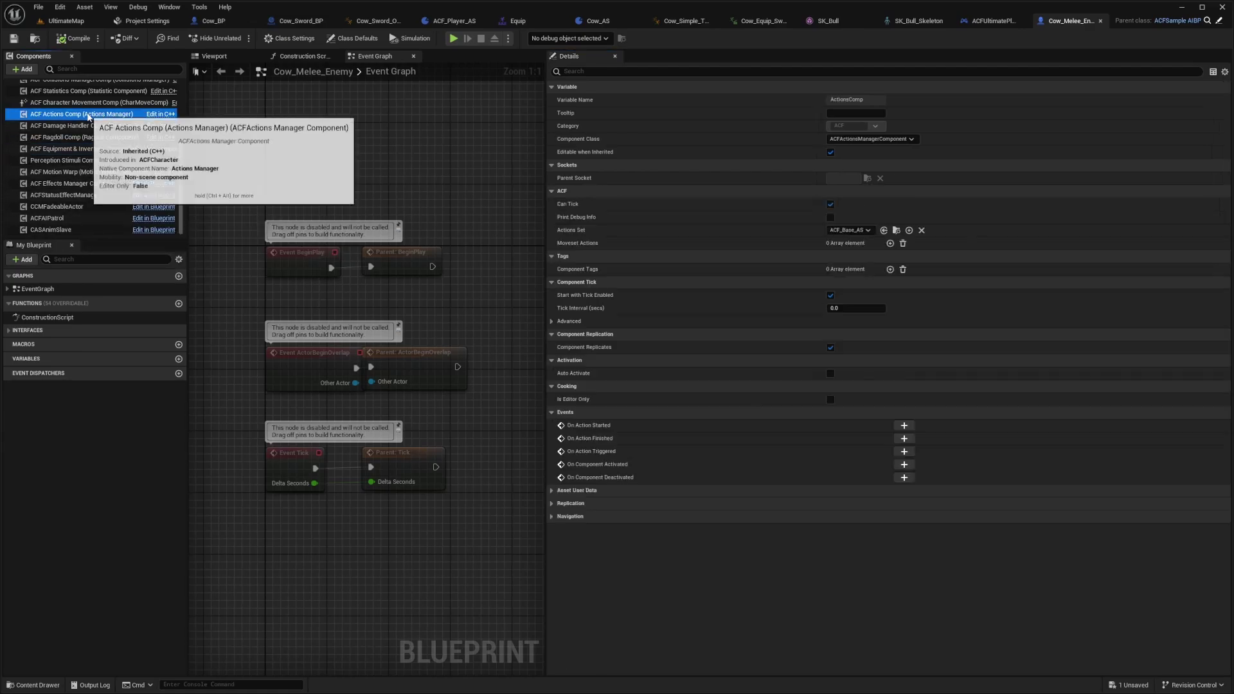
pyautogui.click(857, 231)
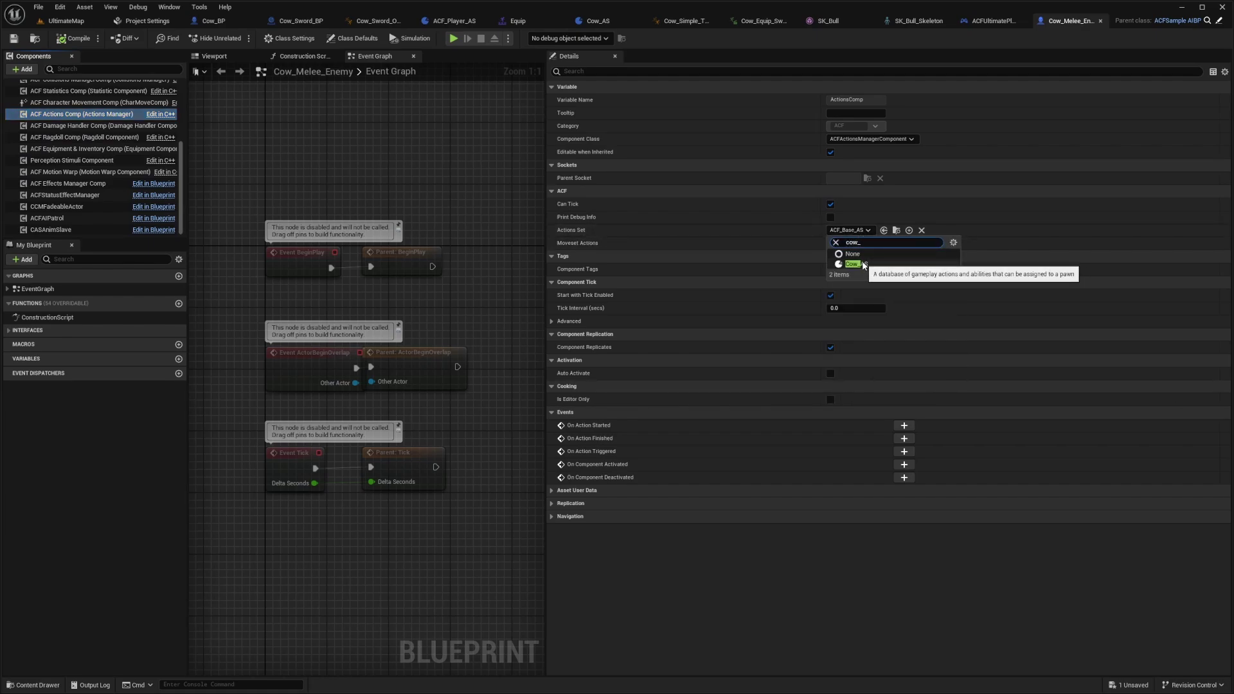
pyautogui.click(853, 265)
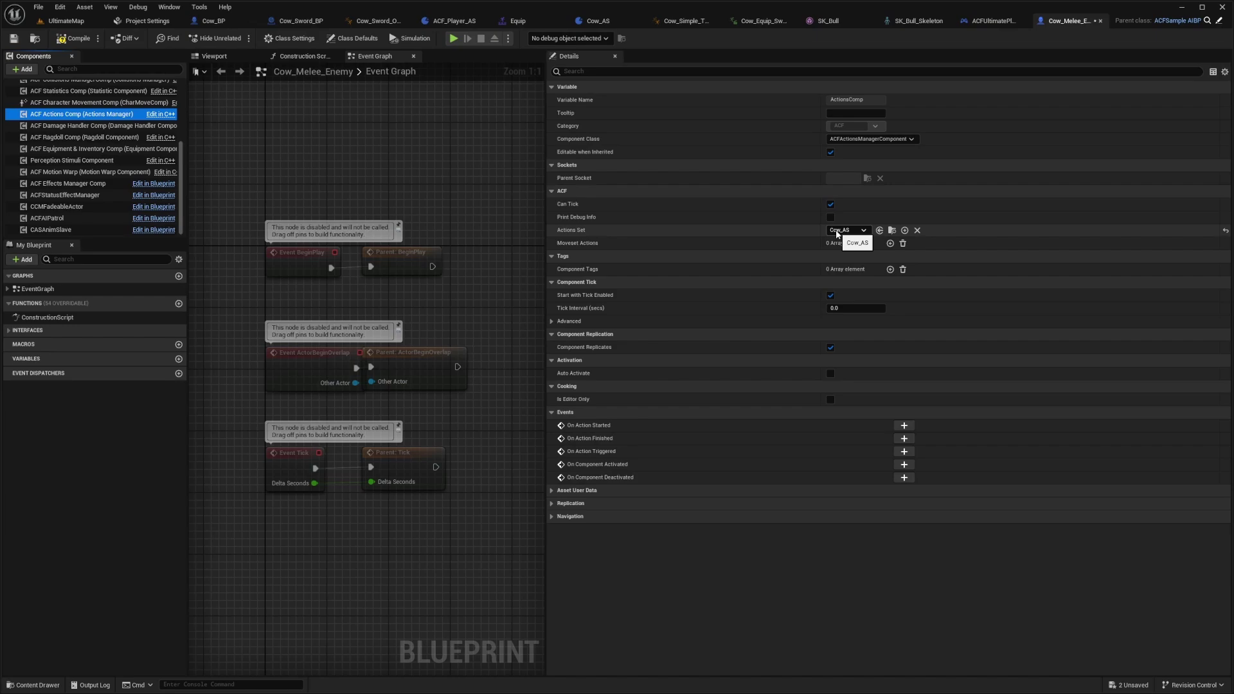
pyautogui.click(14, 39)
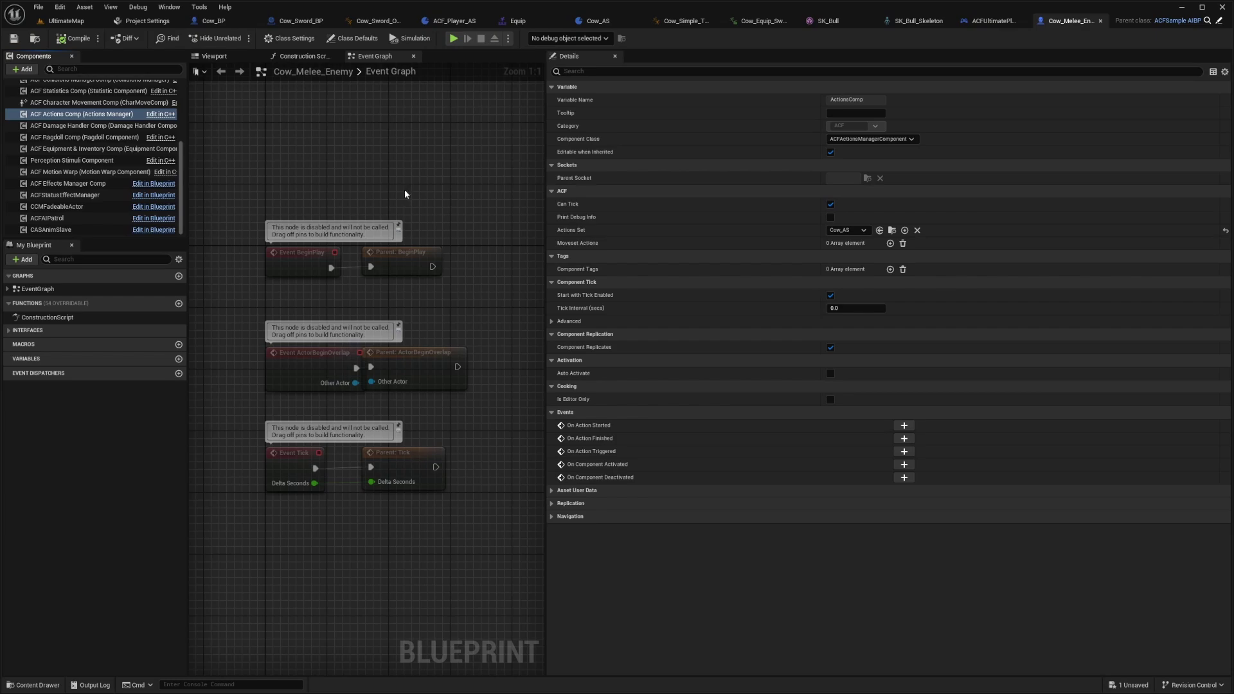
# Place a Cow_Melee_Enemy in the UltimateMap level on the green floor, beyond the player start and near the blue ranged enemy
pyautogui.click(56, 22)
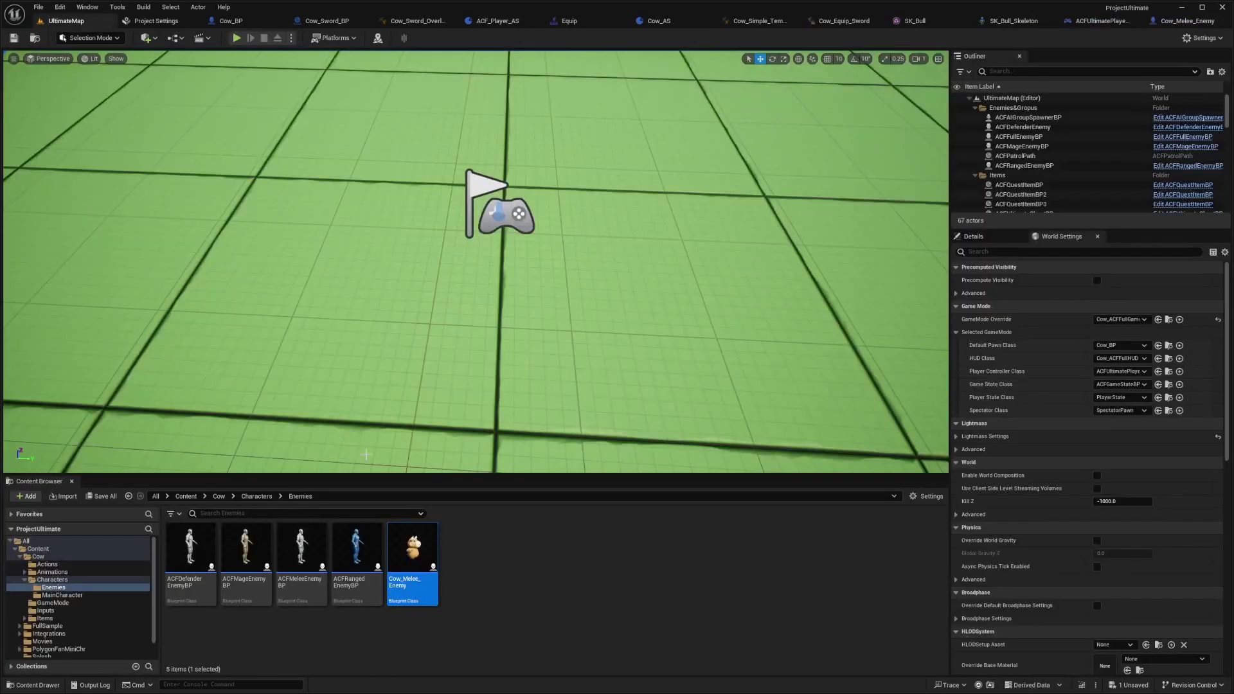
pyautogui.moveTo(412, 564); pyautogui.dragTo(301, 108)
pyautogui.press('s')
pyautogui.moveTo(475, 262); pyautogui.dragTo(485, 209, button='right')
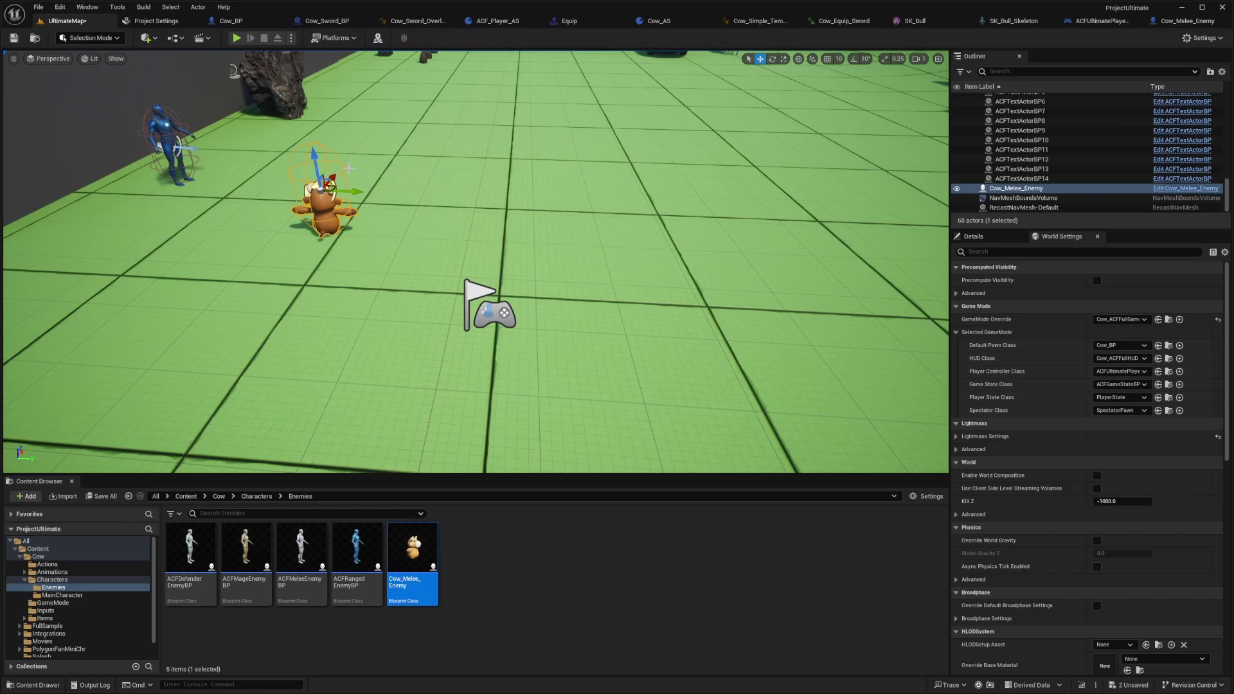
# Play-test the level by walking the cow character up to the Cow_Melee_Enemy and attacking it twice
pyautogui.hotkey('alt', 'p')
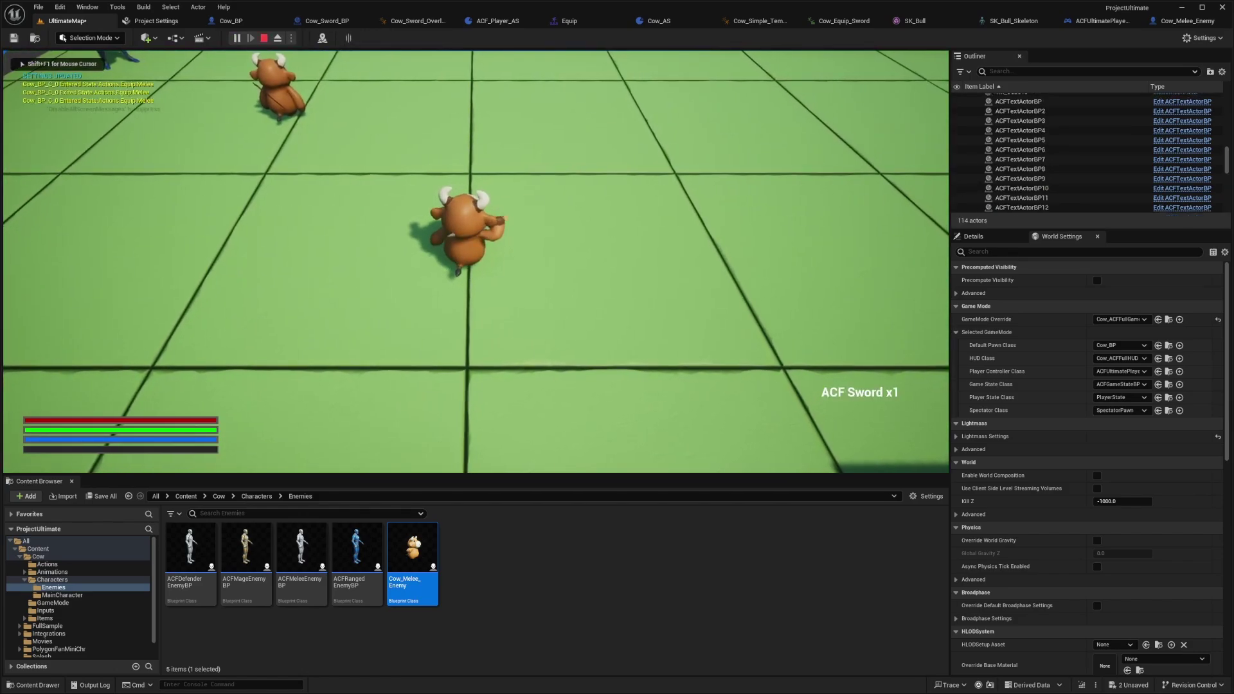
pyautogui.press('w')
pyautogui.press('a')
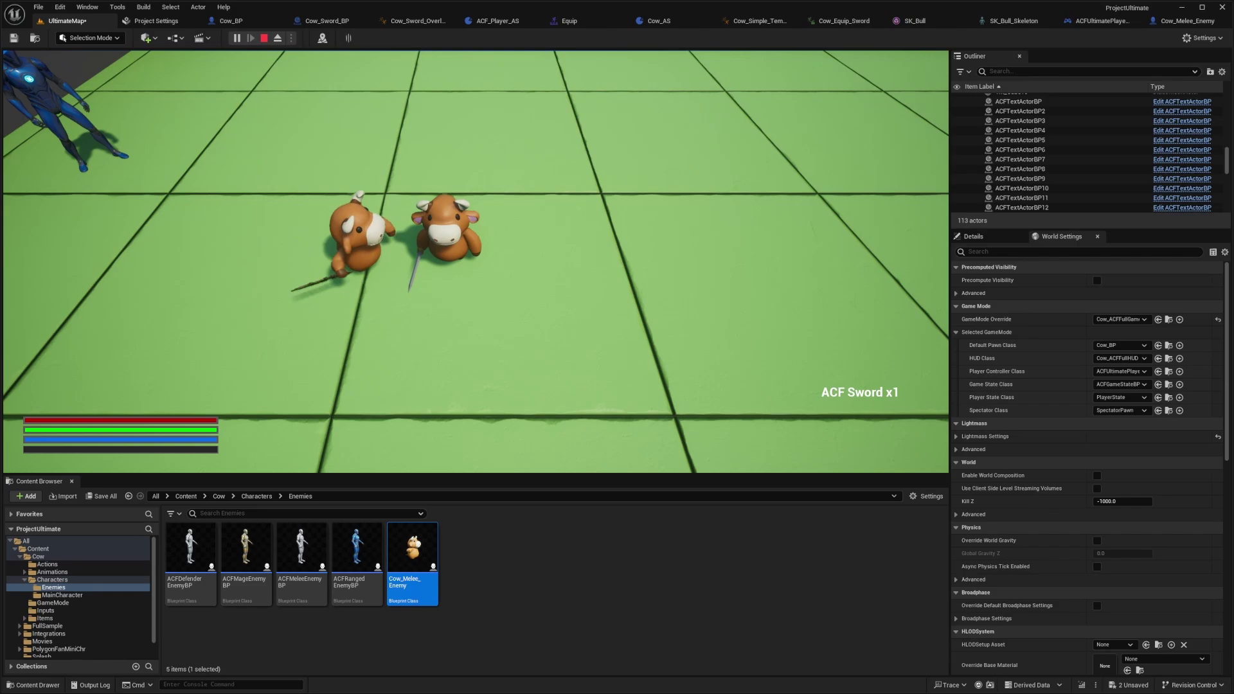
pyautogui.click(475, 261)
pyautogui.click(476, 261)
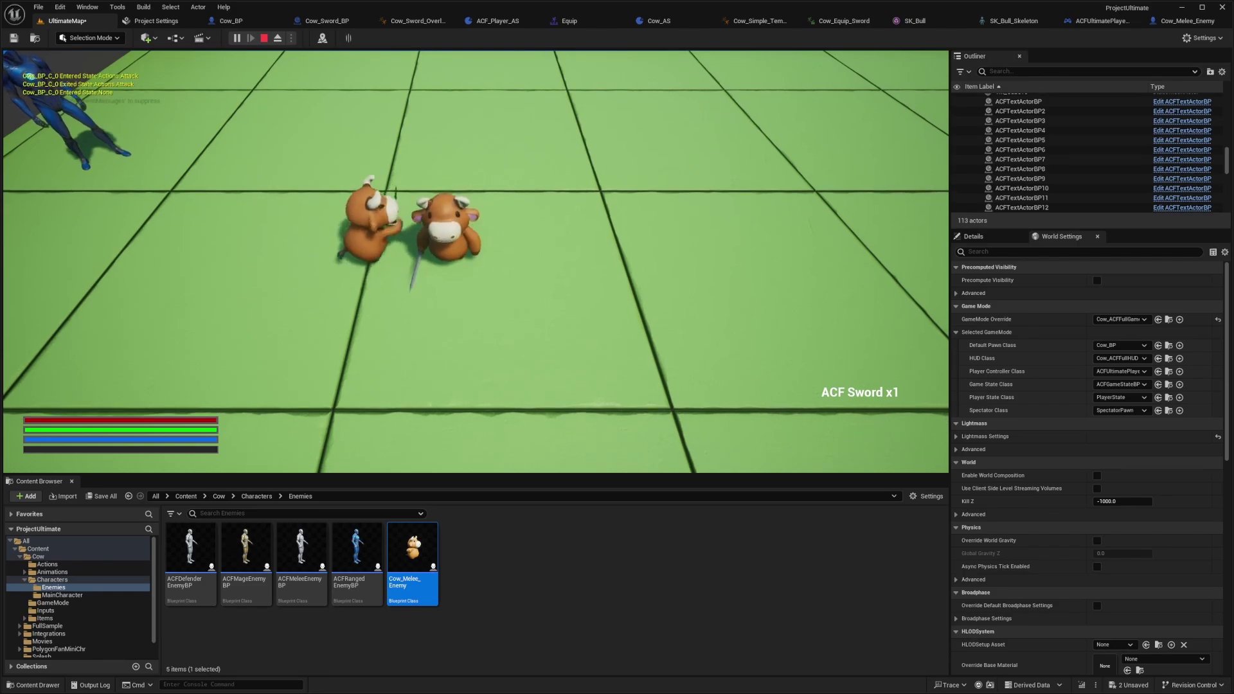
# In Cow_AS, set Damage to Activate for the Actions.Attack entry to Left And Right Weapon and save
pyautogui.click(234, 22)
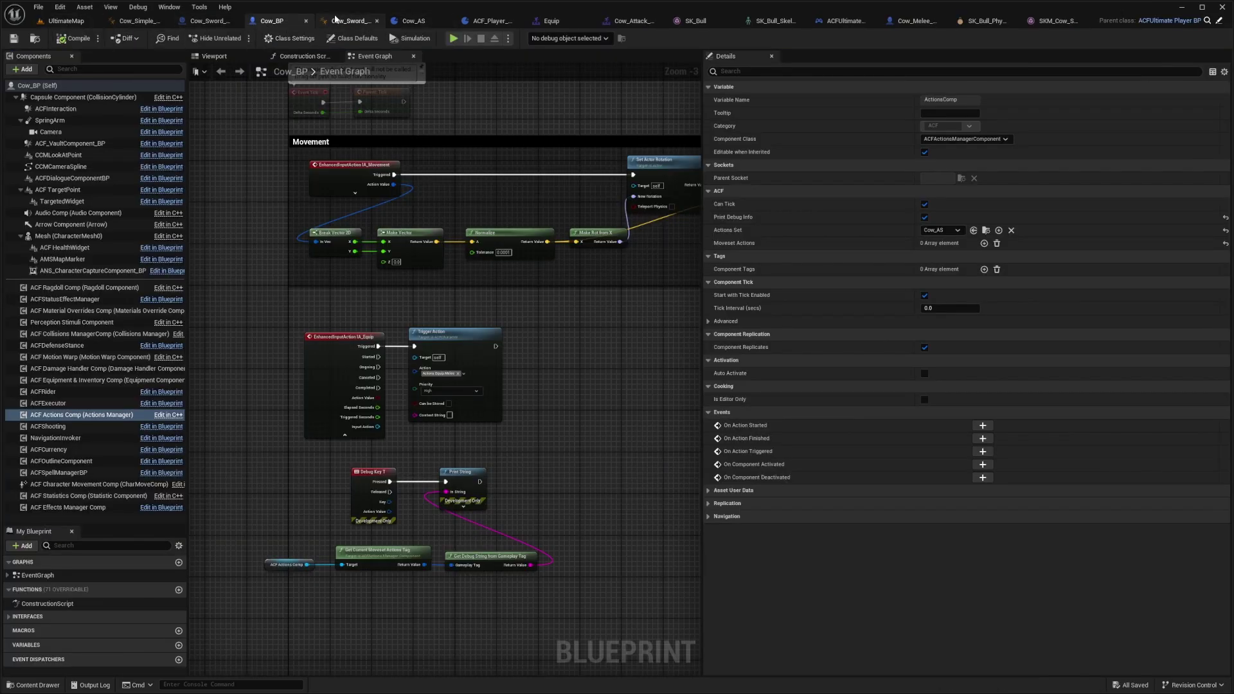
pyautogui.click(414, 20)
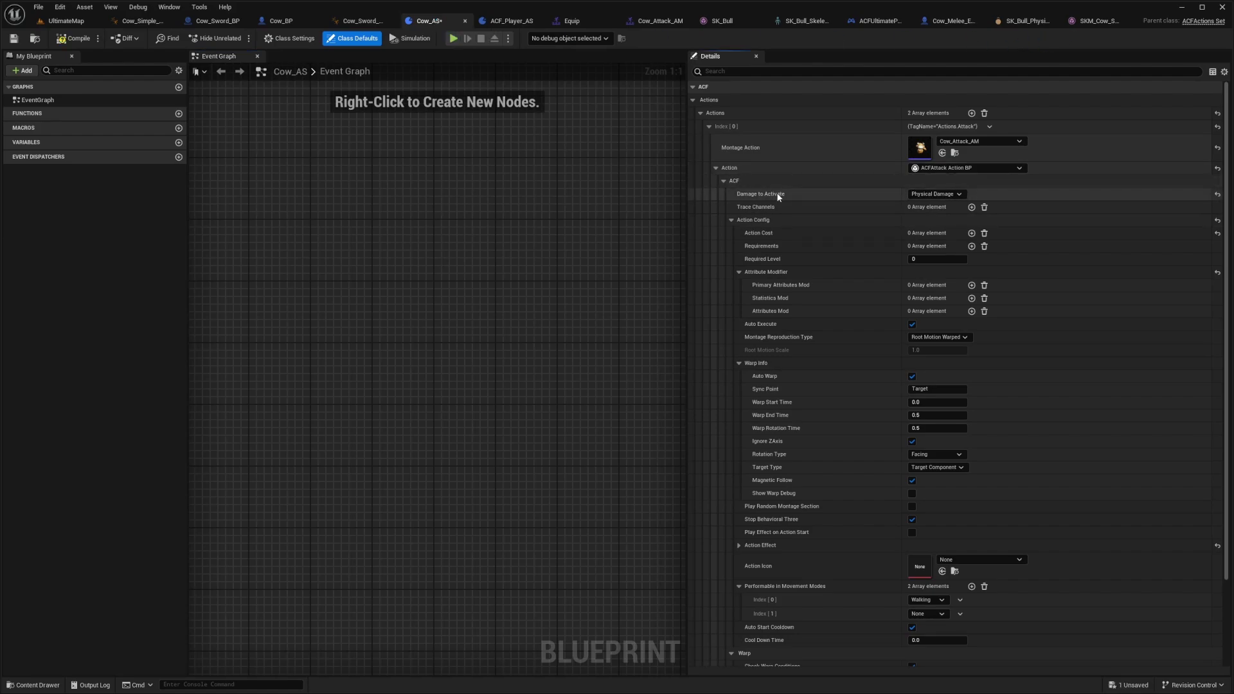
pyautogui.click(933, 194)
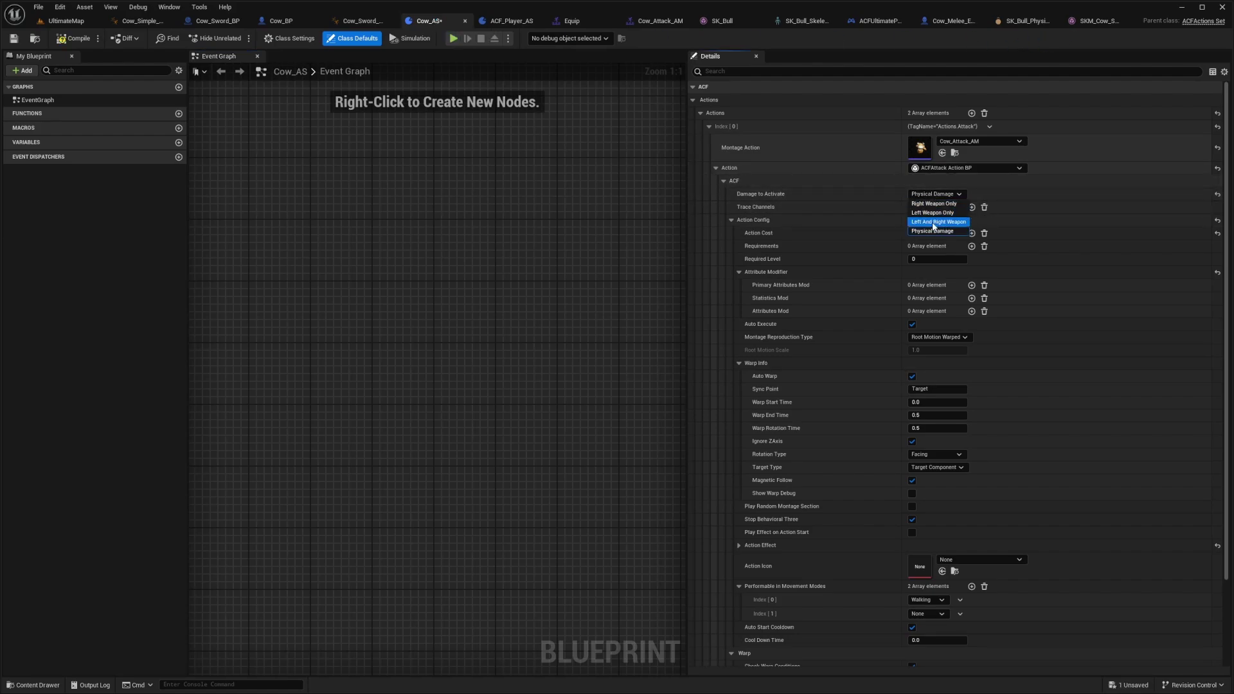
pyautogui.click(933, 221)
pyautogui.hotkey('ctrl', 's')
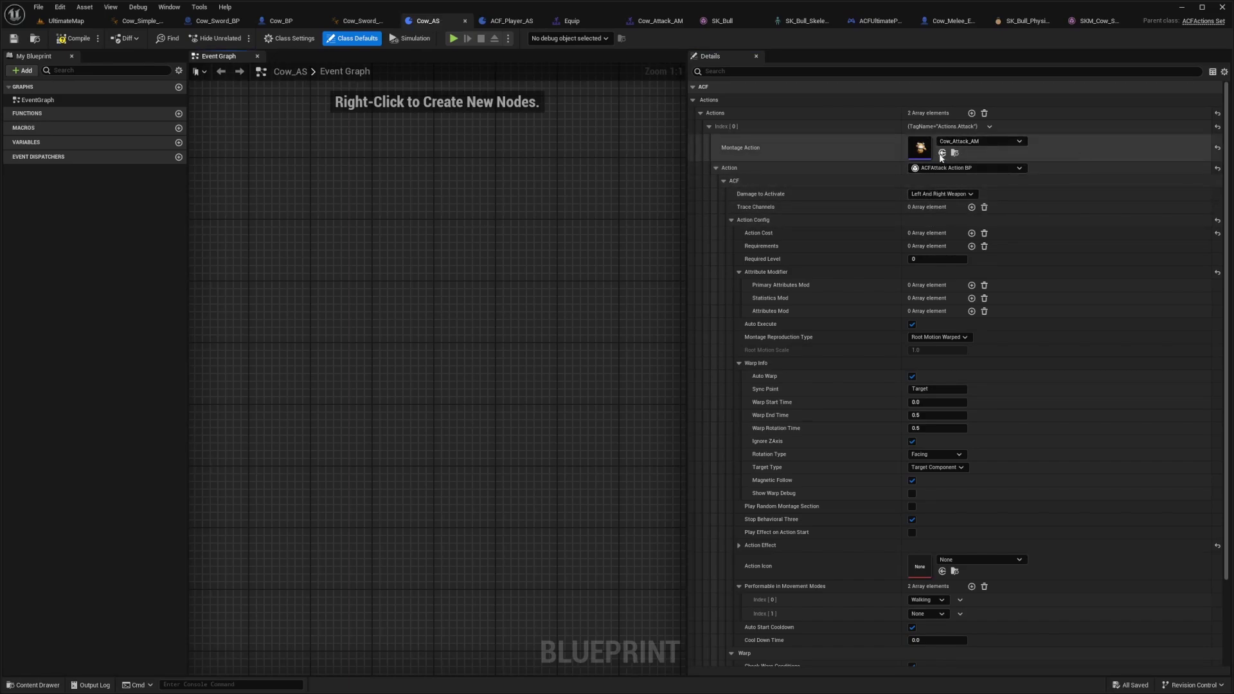
pyautogui.click(939, 193)
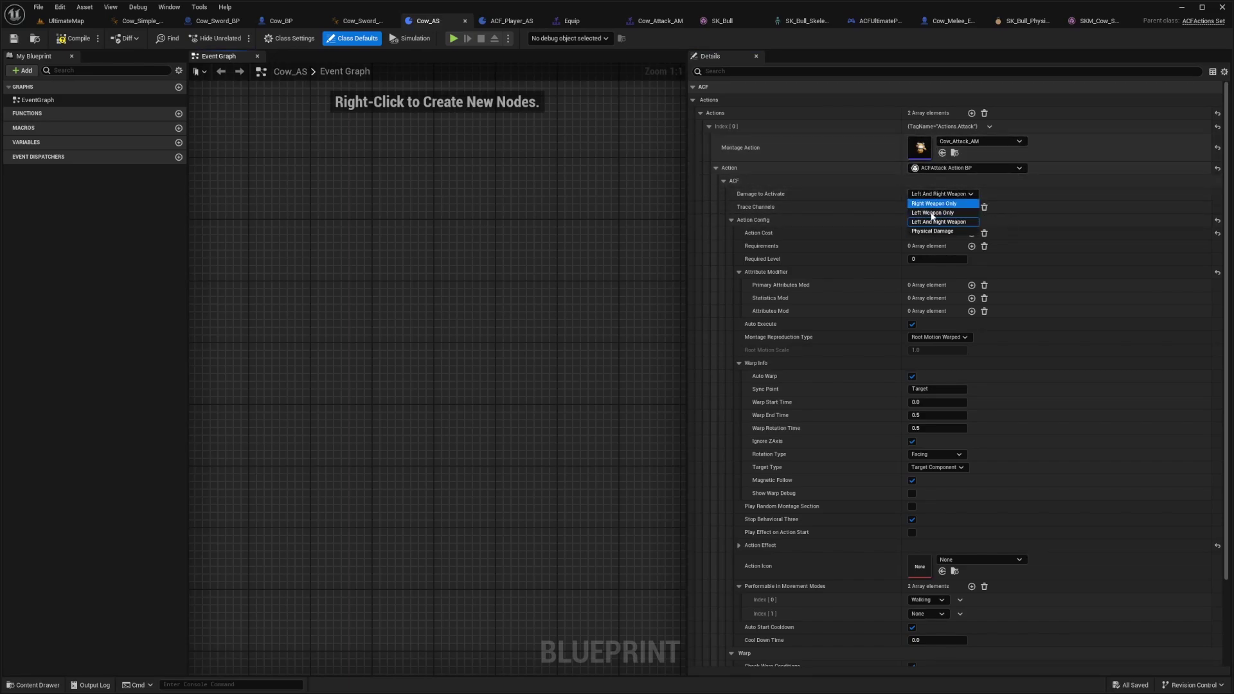
pyautogui.click(924, 193)
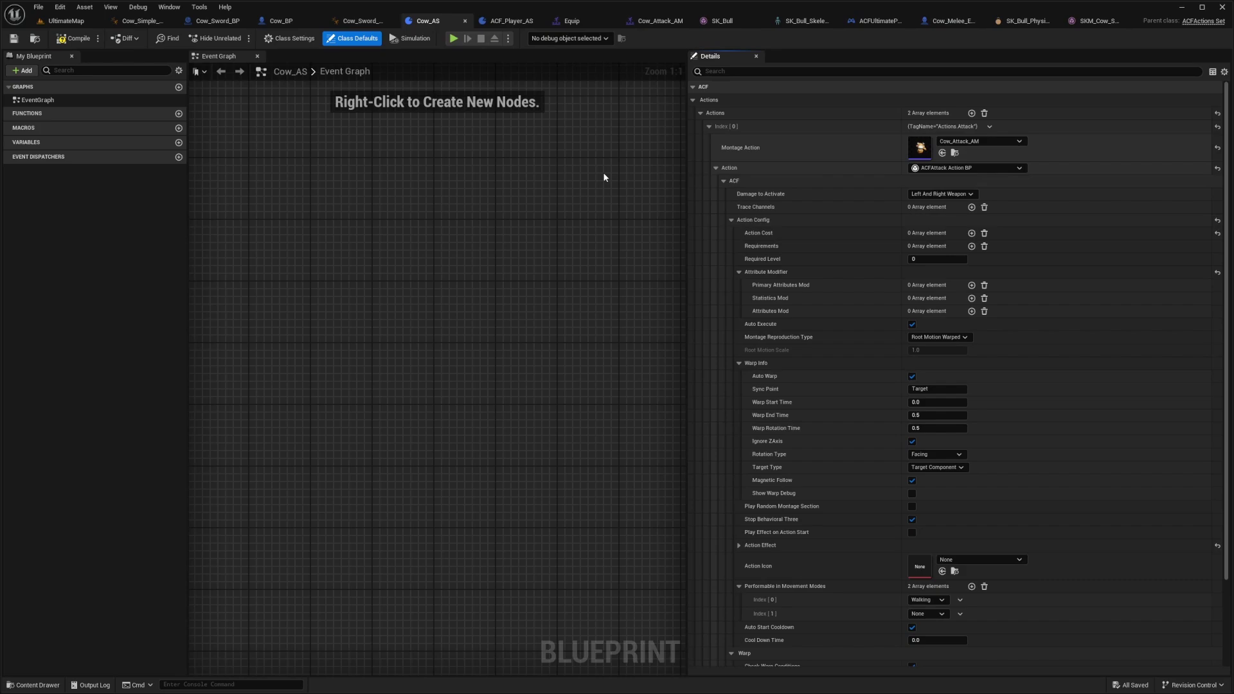
pyautogui.click(930, 194)
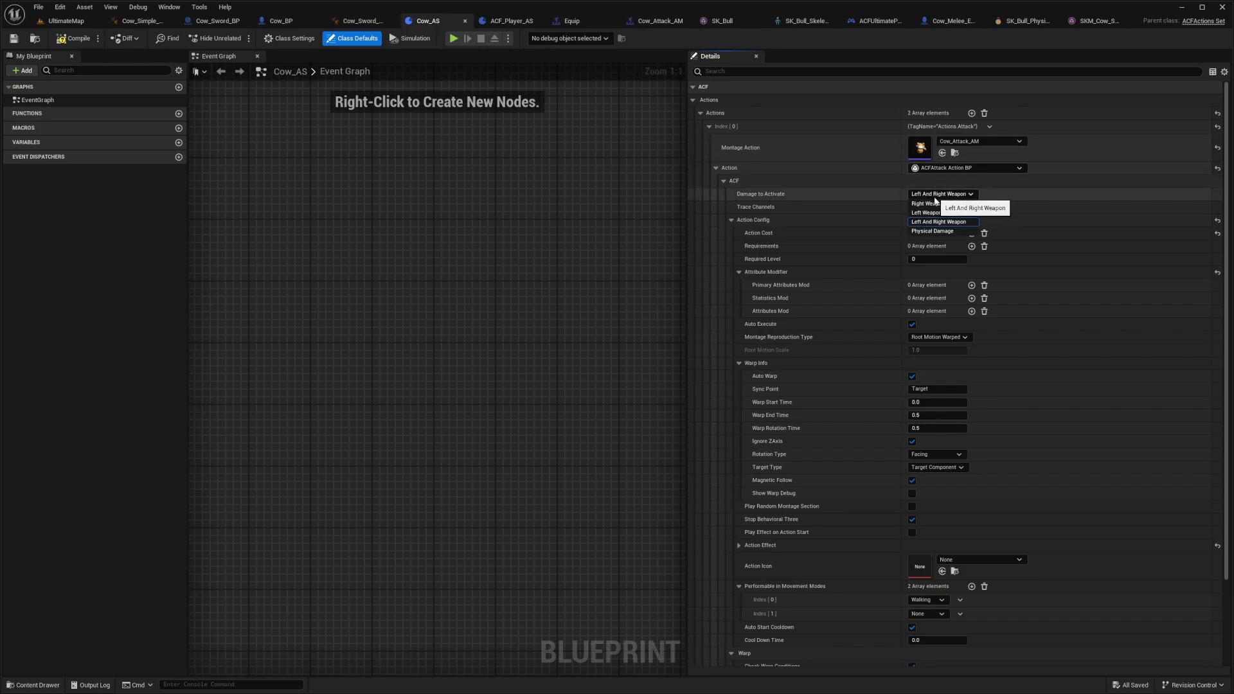
pyautogui.click(935, 197)
pyautogui.click(941, 193)
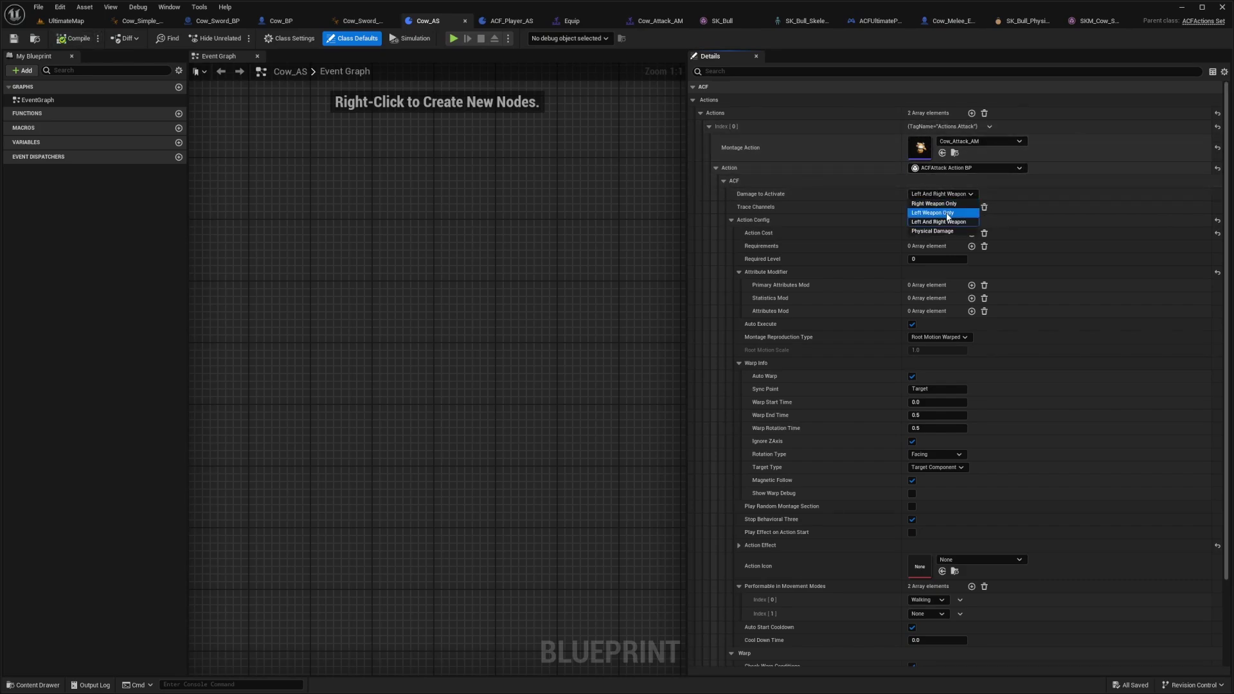
# Choose Left And Right Weapon for Damage to Activate, and play-test the level by equipping the sword and attacking the Cow_Melee_Enemy
pyautogui.click(943, 223)
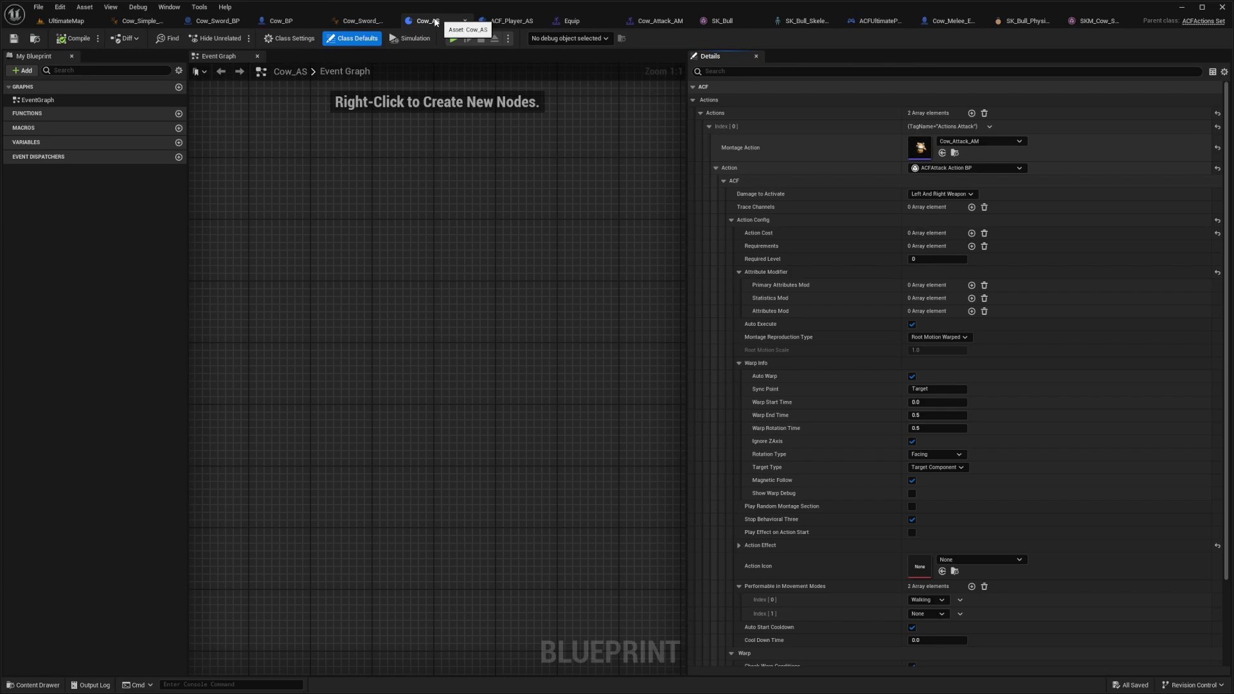
pyautogui.click(218, 21)
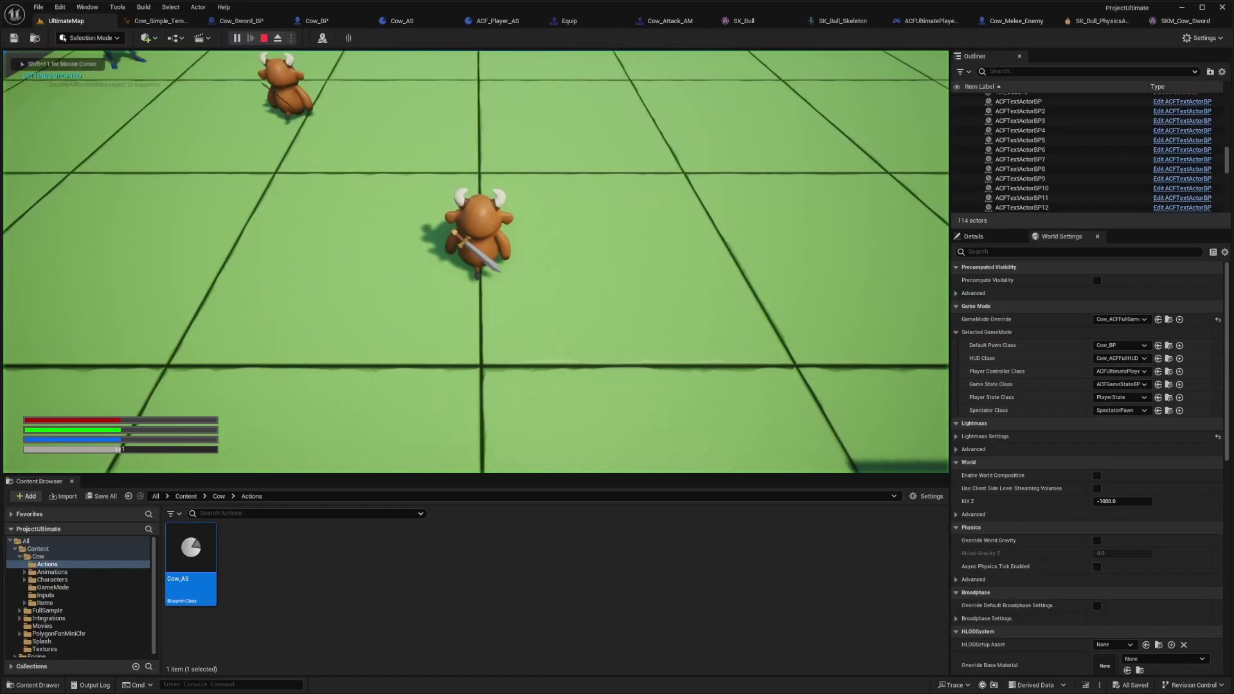
pyautogui.press('F11')
pyautogui.press('1')
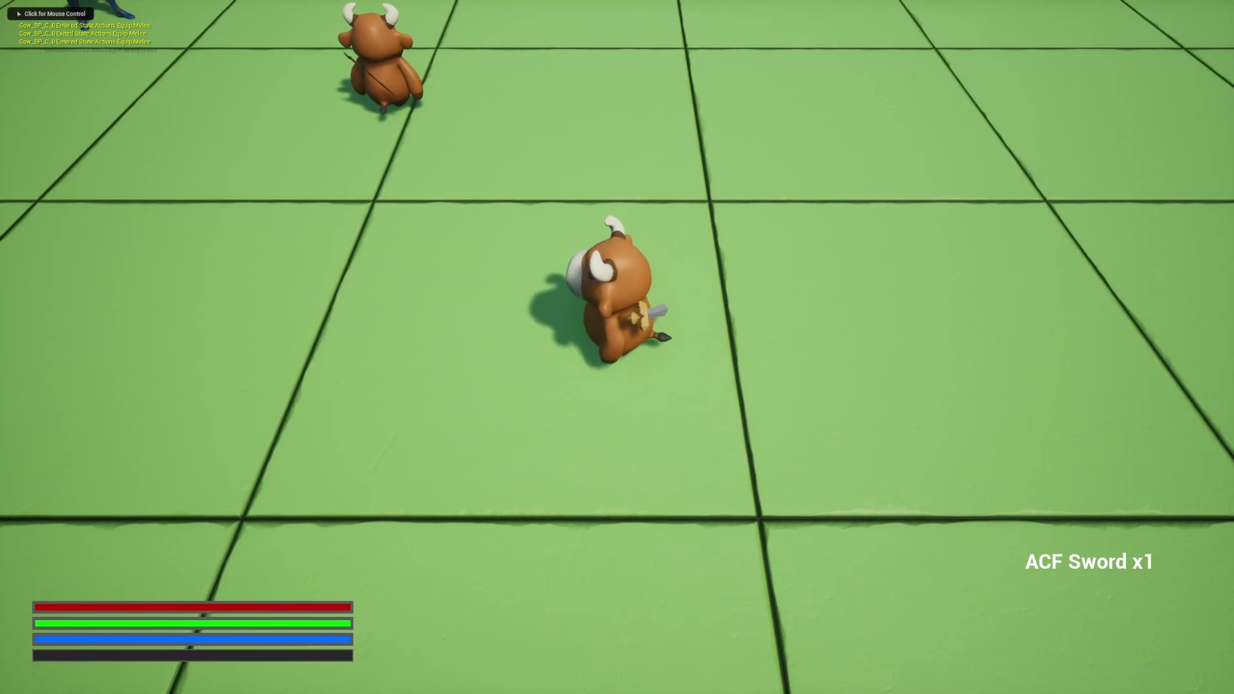
pyautogui.press('w')
pyautogui.press('a')
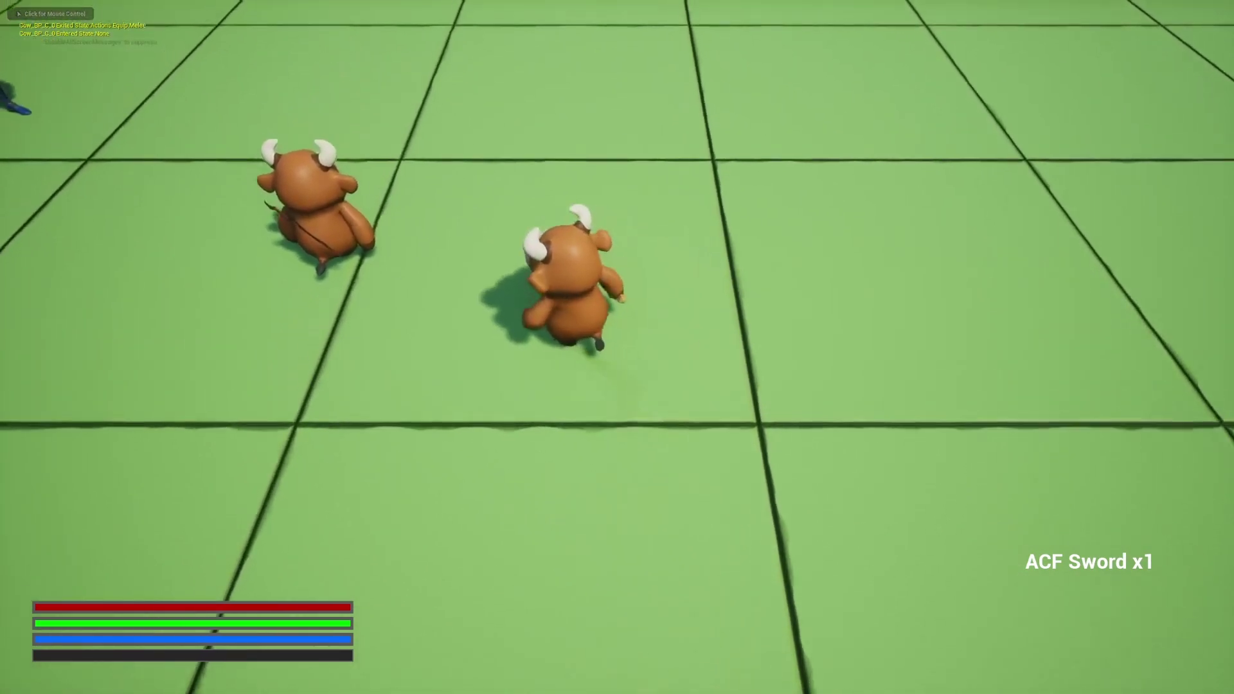
pyautogui.click(617, 347)
pyautogui.click(617, 347)
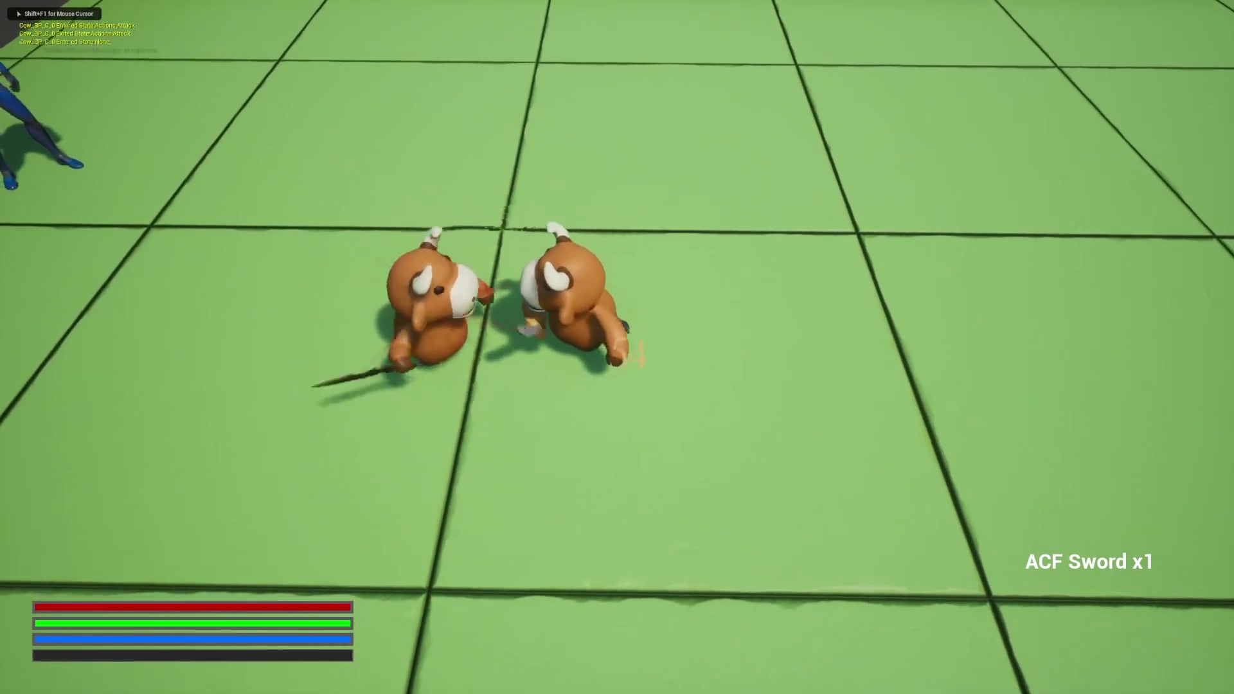
# Let the Cow_Melee_Enemy strike the player cow, counterattack with the sword, and end the play session
pyautogui.press('s')
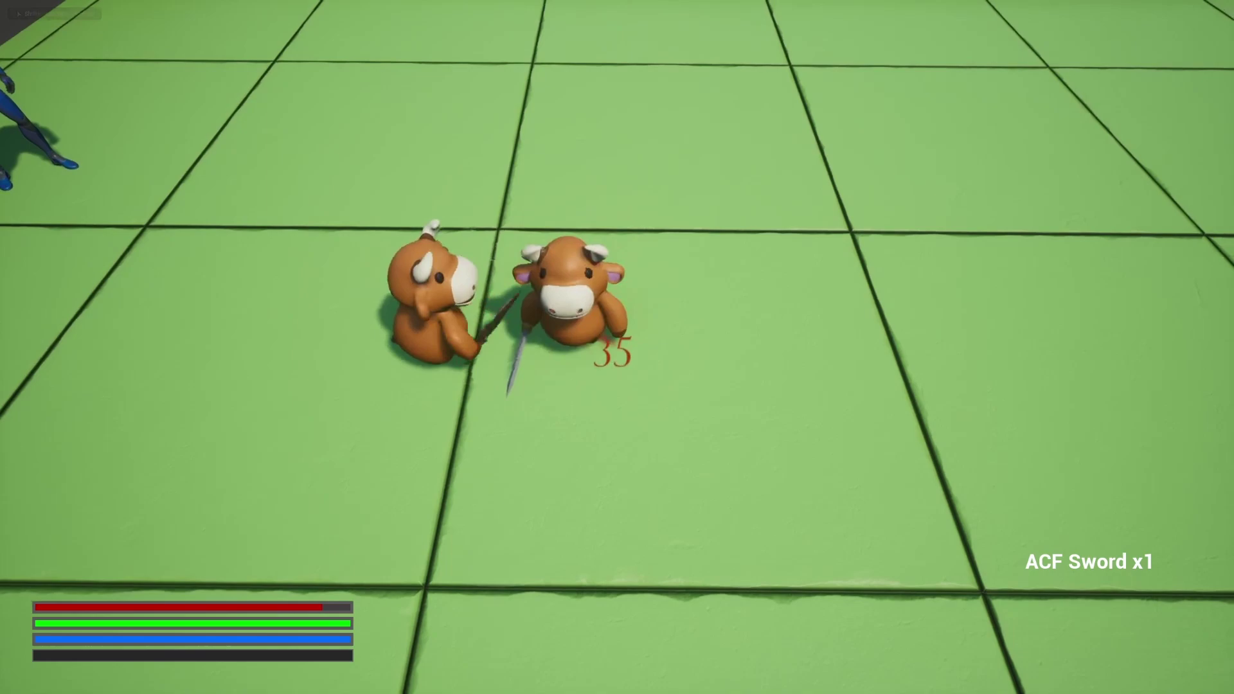
pyautogui.press('d')
pyautogui.press('s')
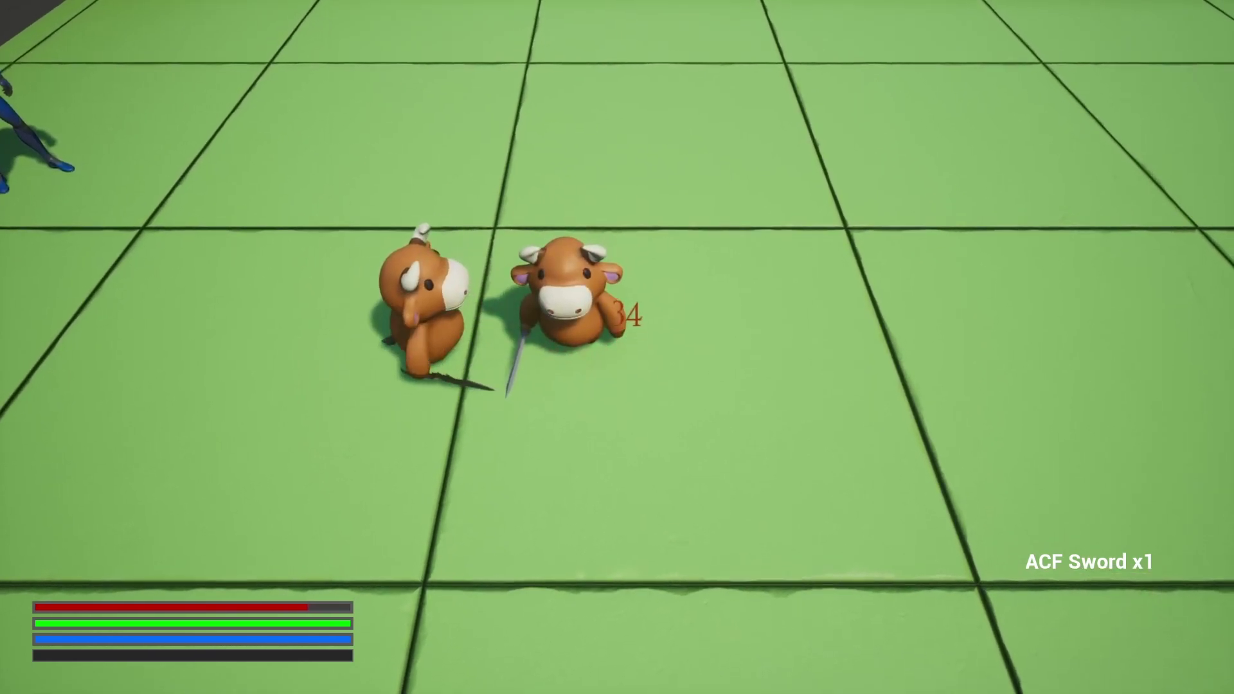
pyautogui.click(617, 347)
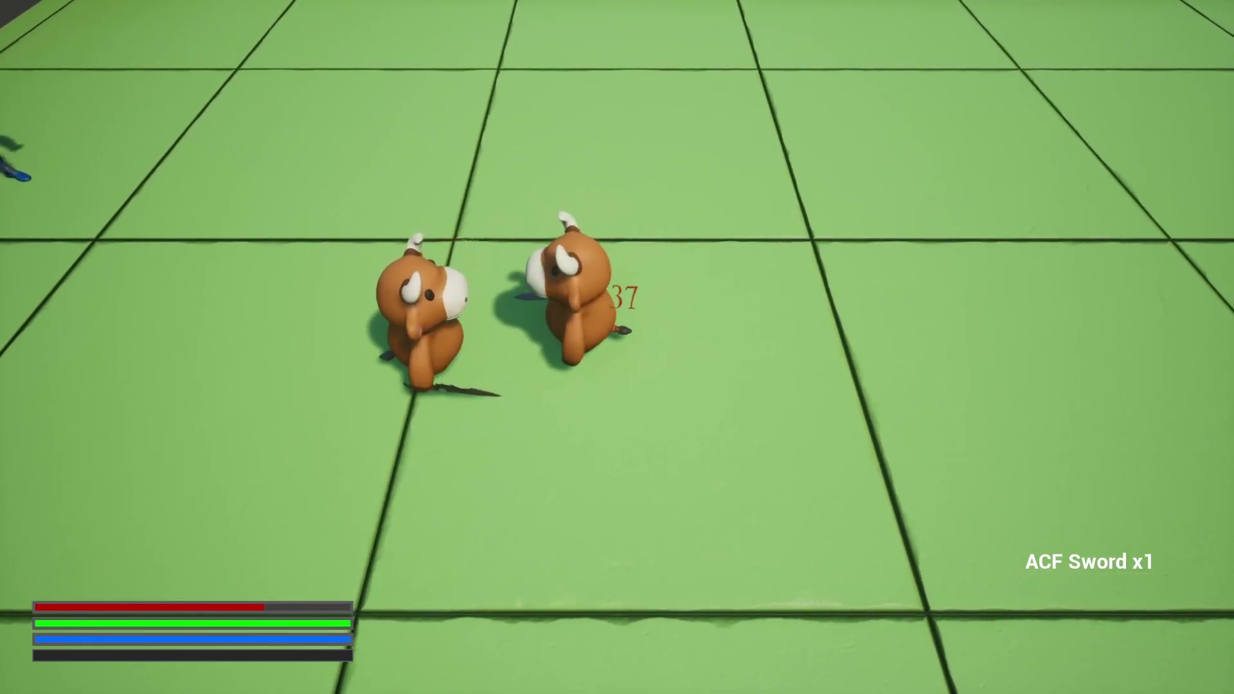
pyautogui.click(617, 347)
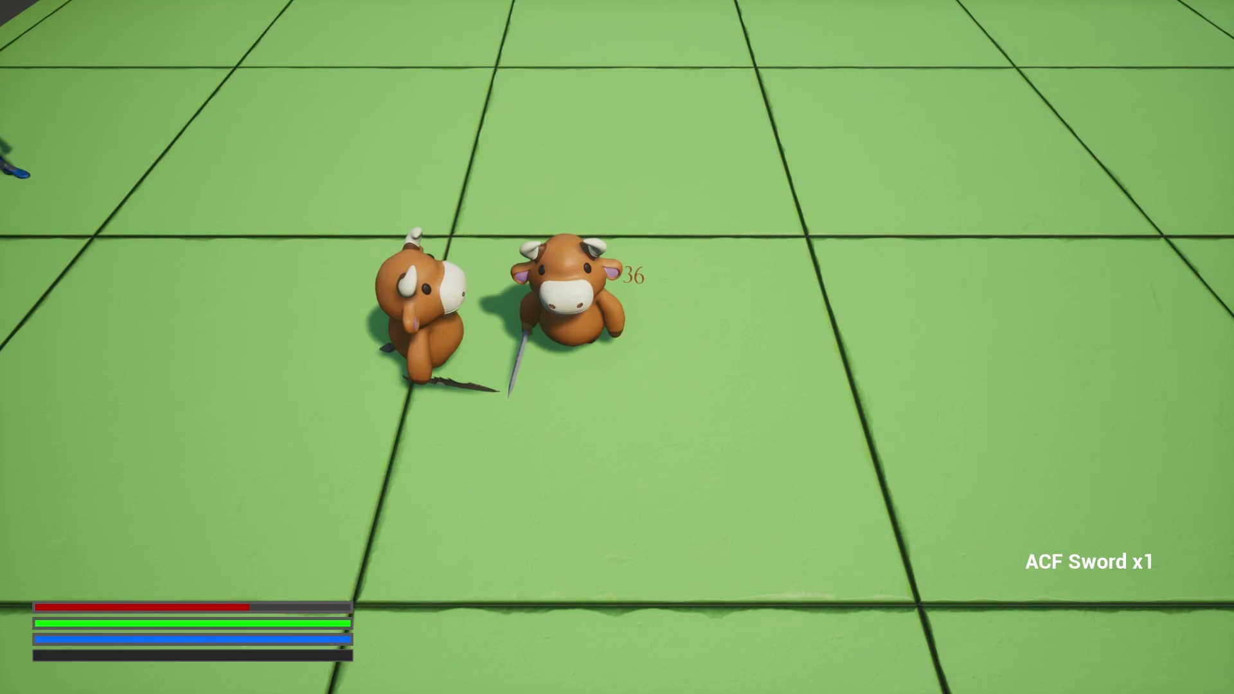
pyautogui.press('Escape')
# In Cow_BP's ACF Effects Manager Comp, set the Hit Material to BaseMaterial and its Duration to 1.0
pyautogui.click(313, 20)
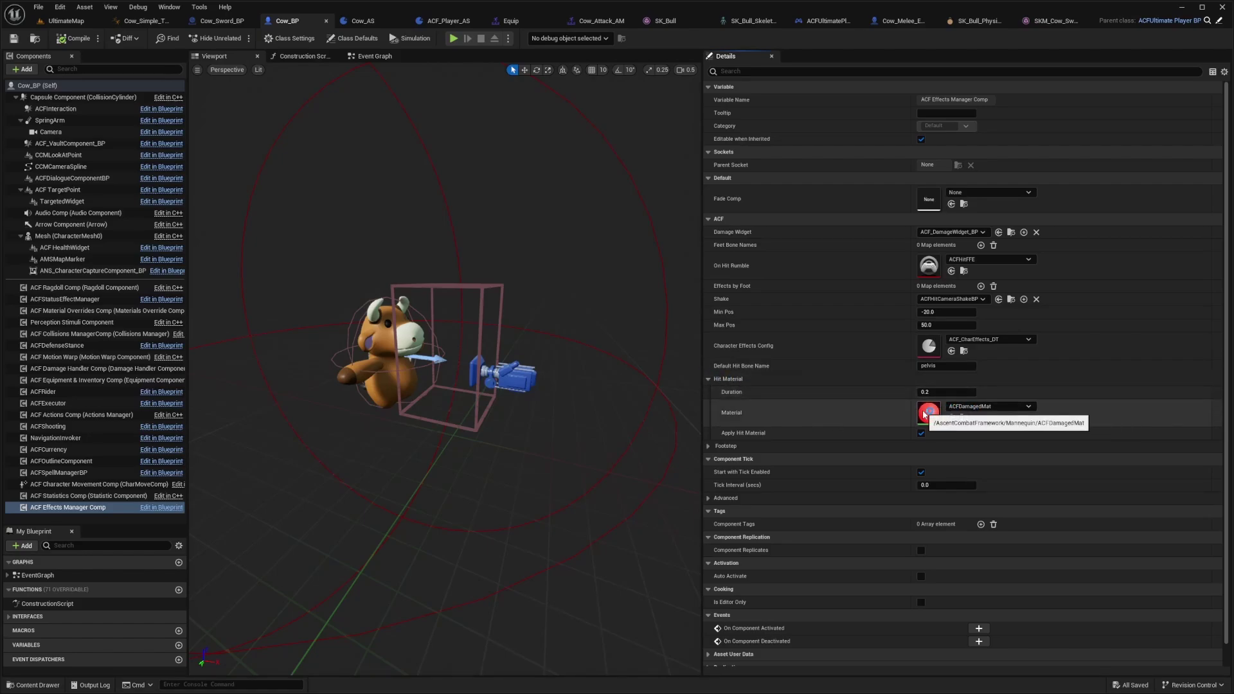
pyautogui.click(919, 444)
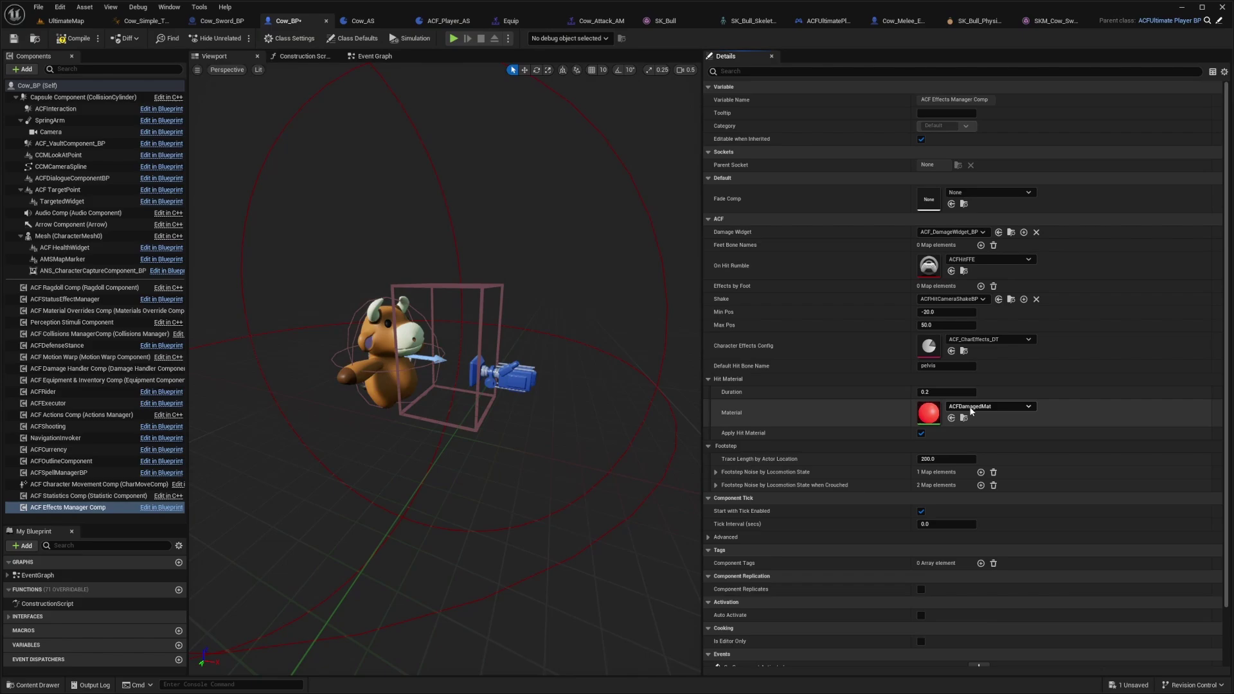
pyautogui.click(987, 406)
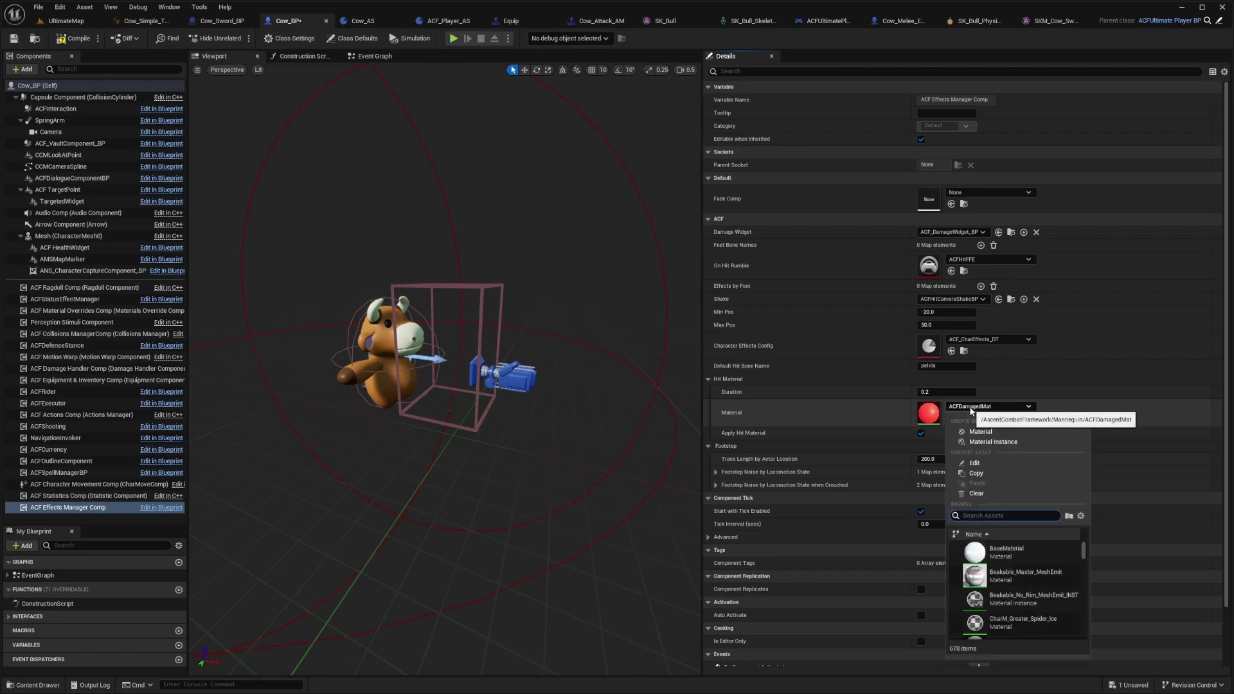
pyautogui.click(1012, 554)
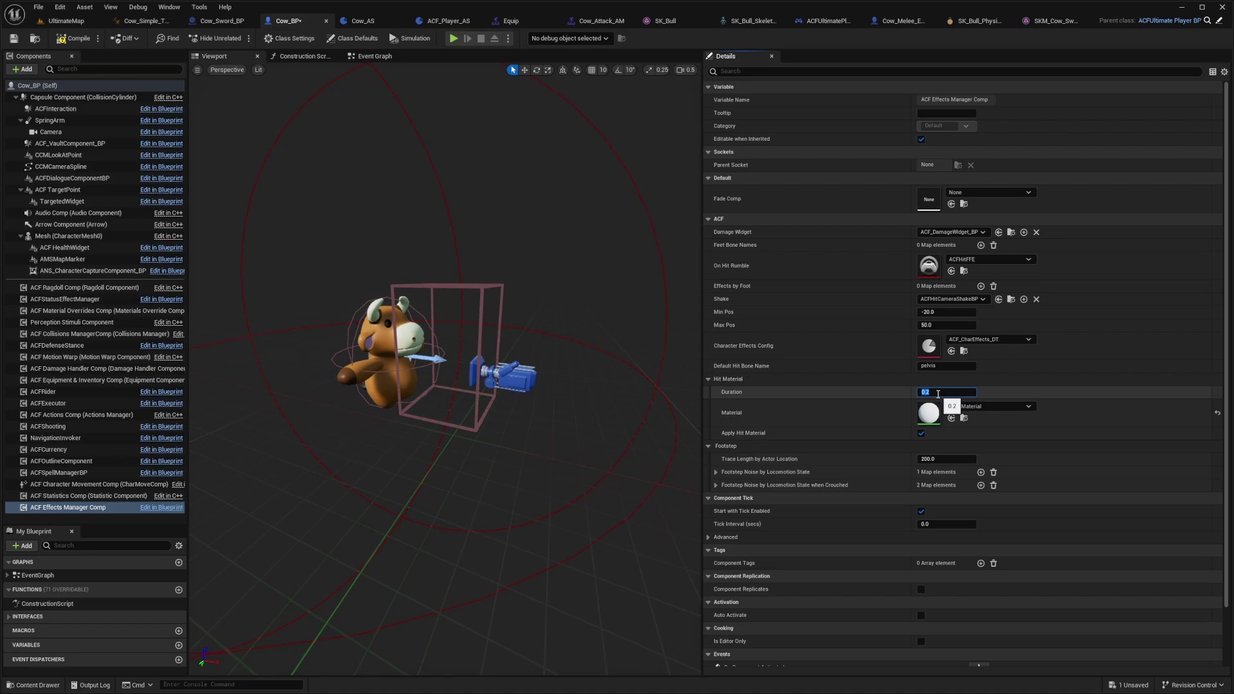
# Play-test in the preview window by approaching the Cow_Melee_Enemy and letting it hit the player to check the hit material
pyautogui.click(453, 38)
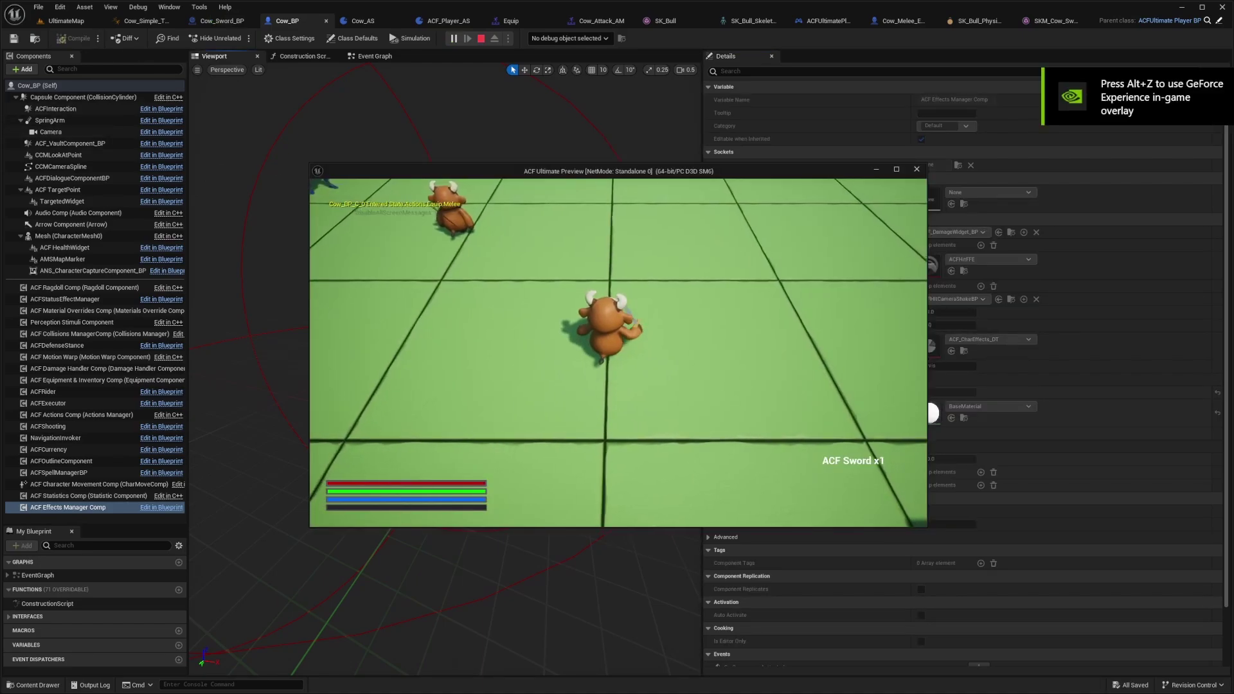
pyautogui.press('w')
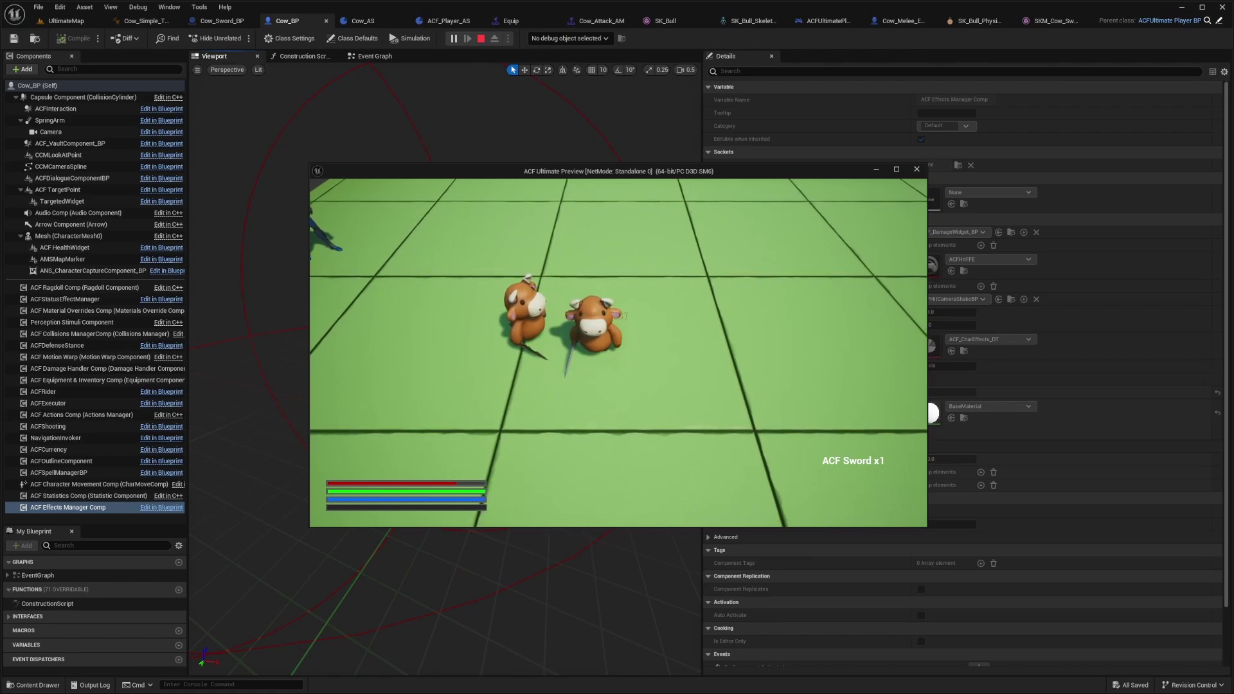
pyautogui.press('Escape')
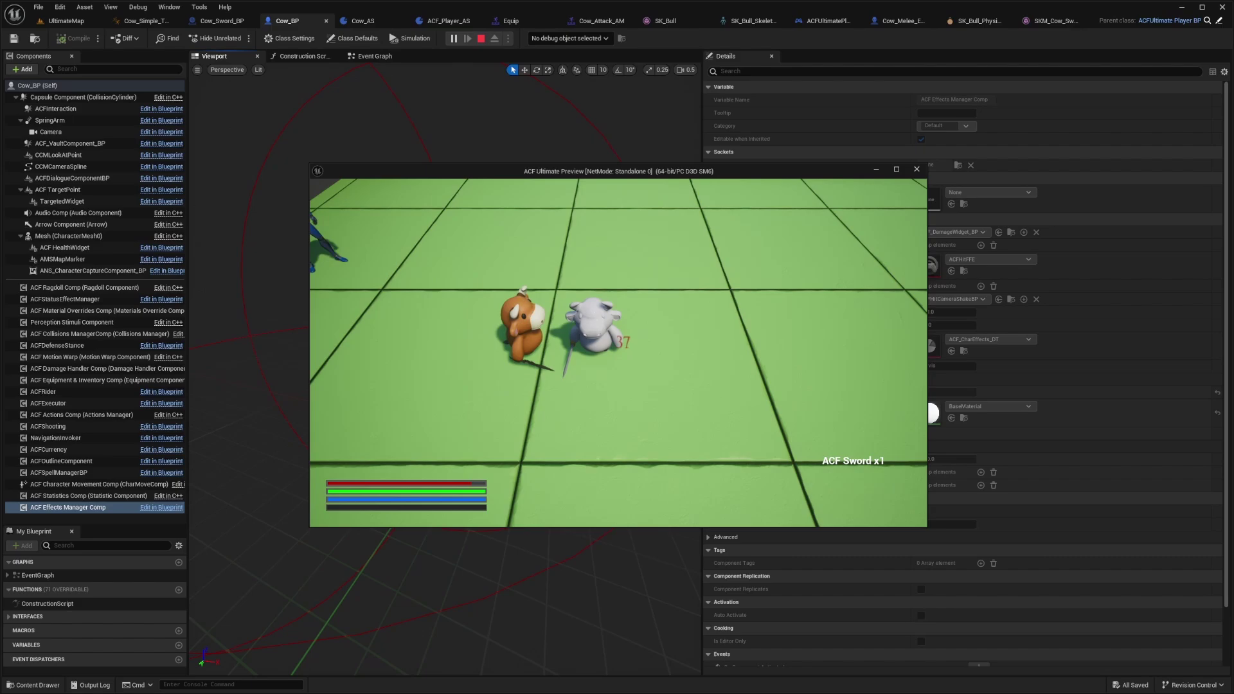
pyautogui.press('d')
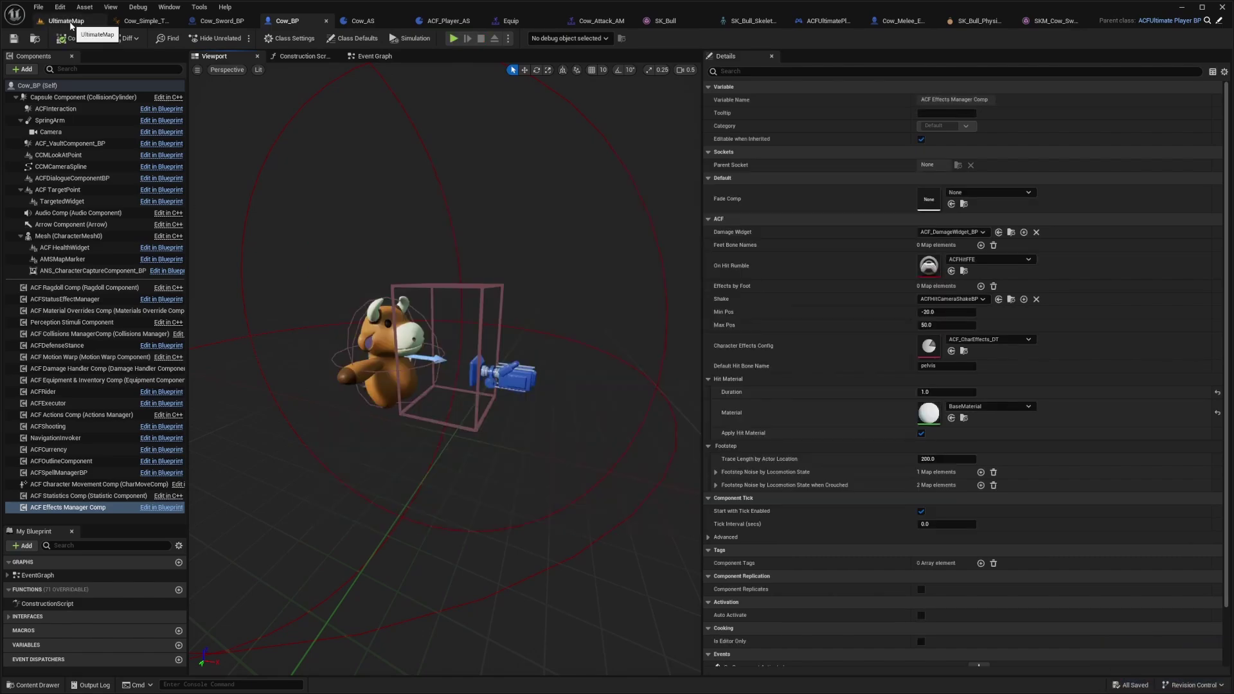
# Add a third entry to the Actions map in Cow_AS and set its Action to ACFHit Action
pyautogui.click(69, 22)
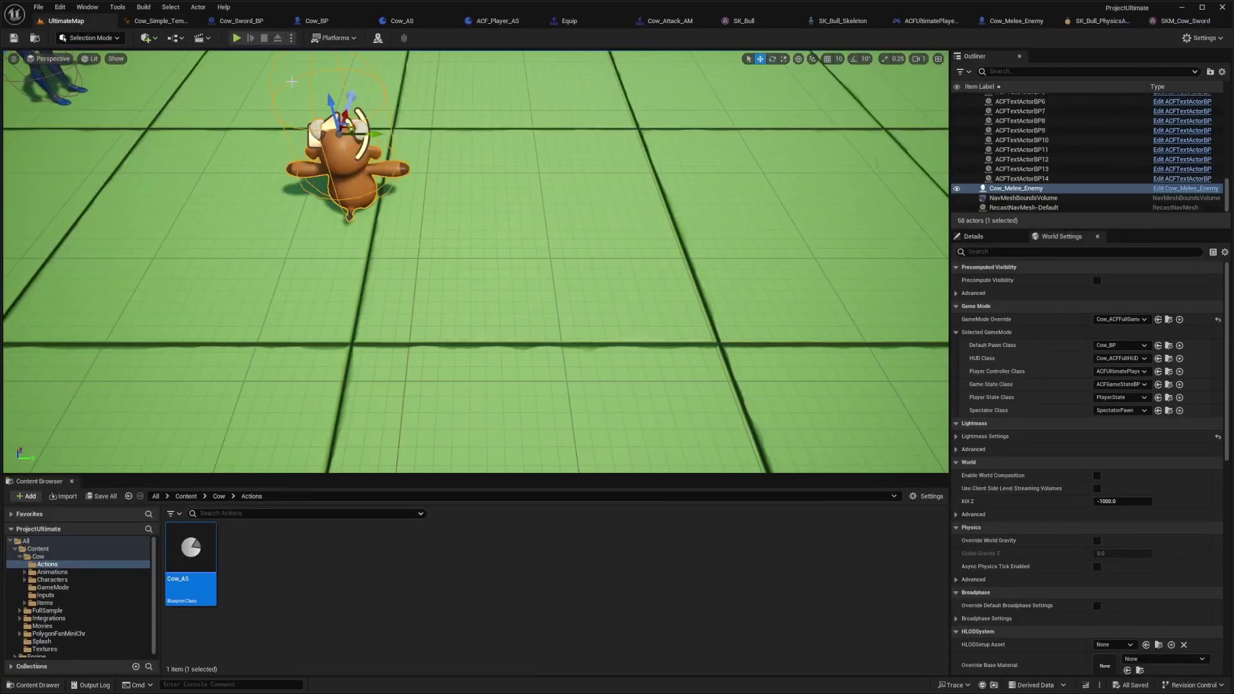
pyautogui.click(402, 20)
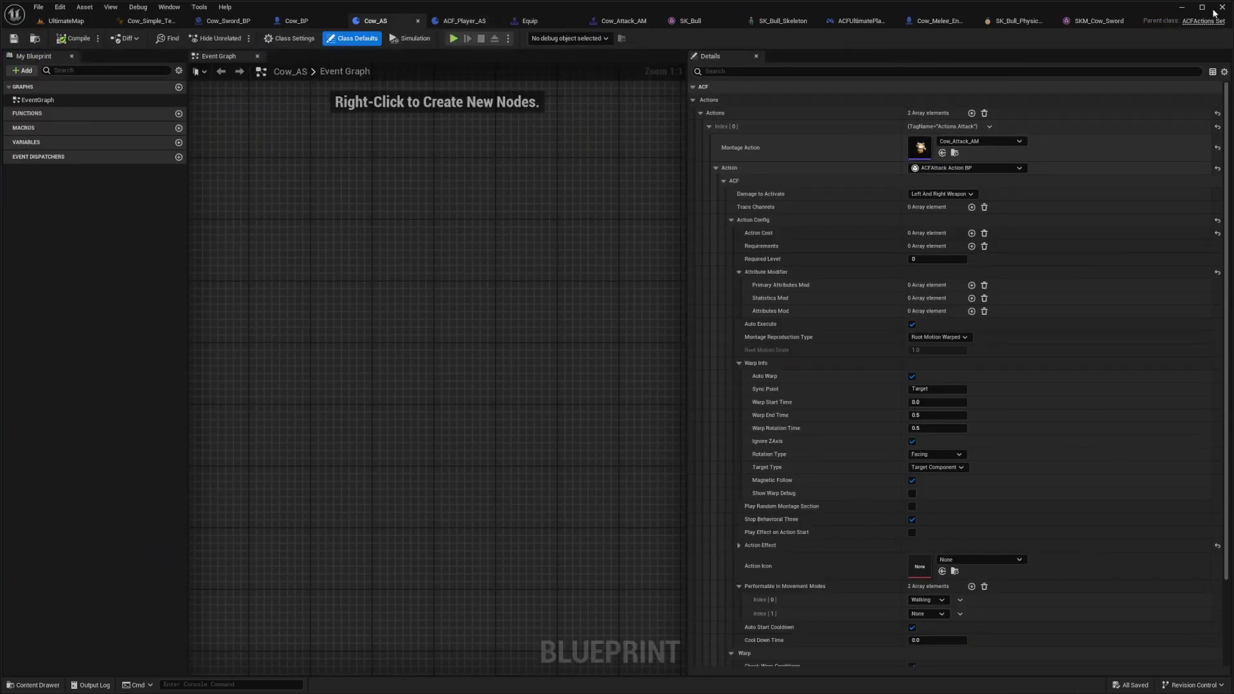
pyautogui.click(709, 127)
pyautogui.click(709, 127)
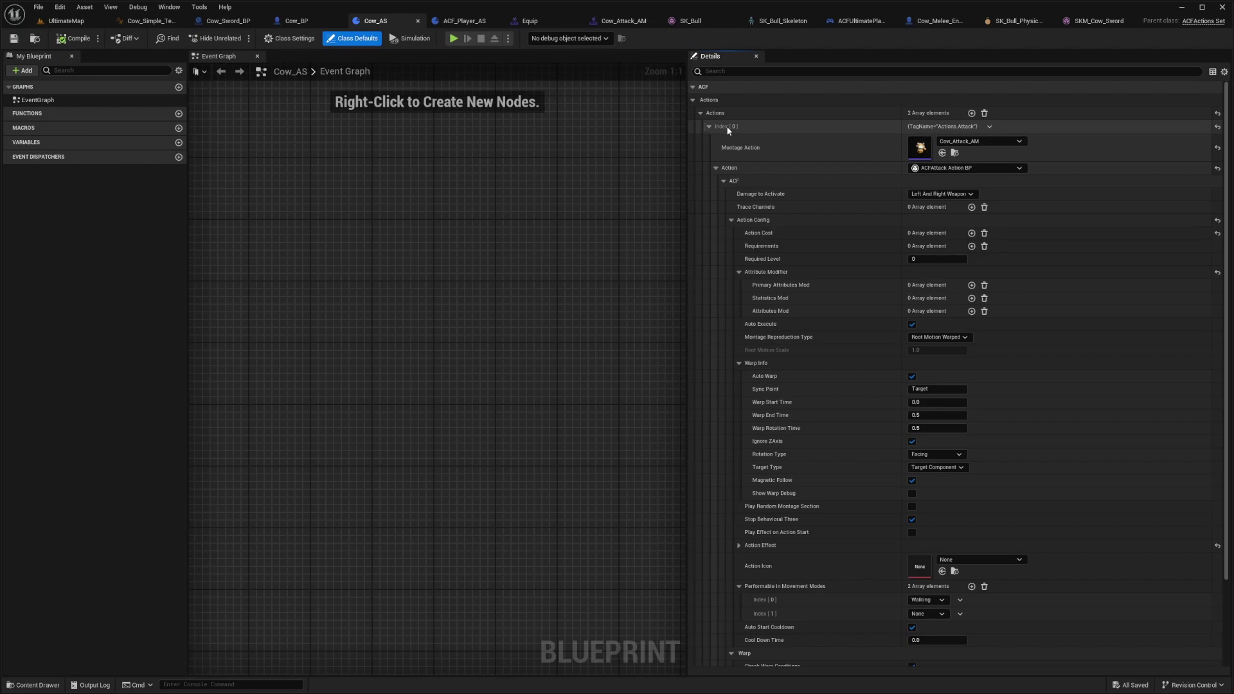
pyautogui.click(709, 126)
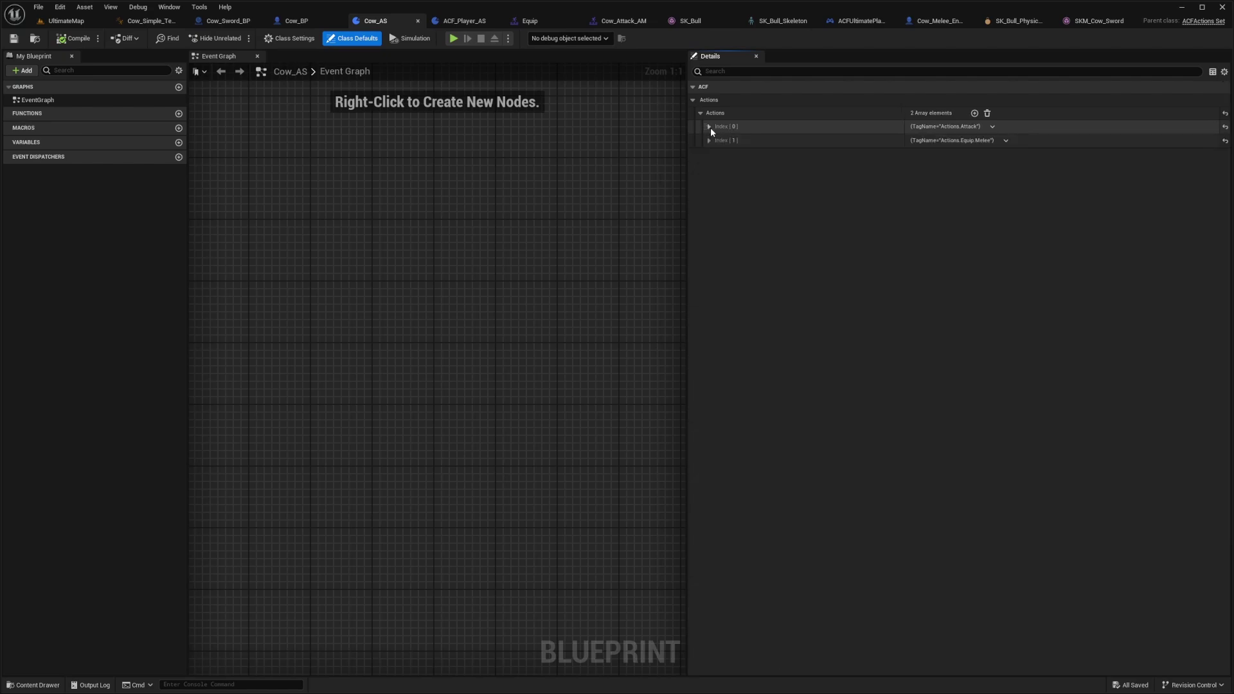
pyautogui.click(975, 114)
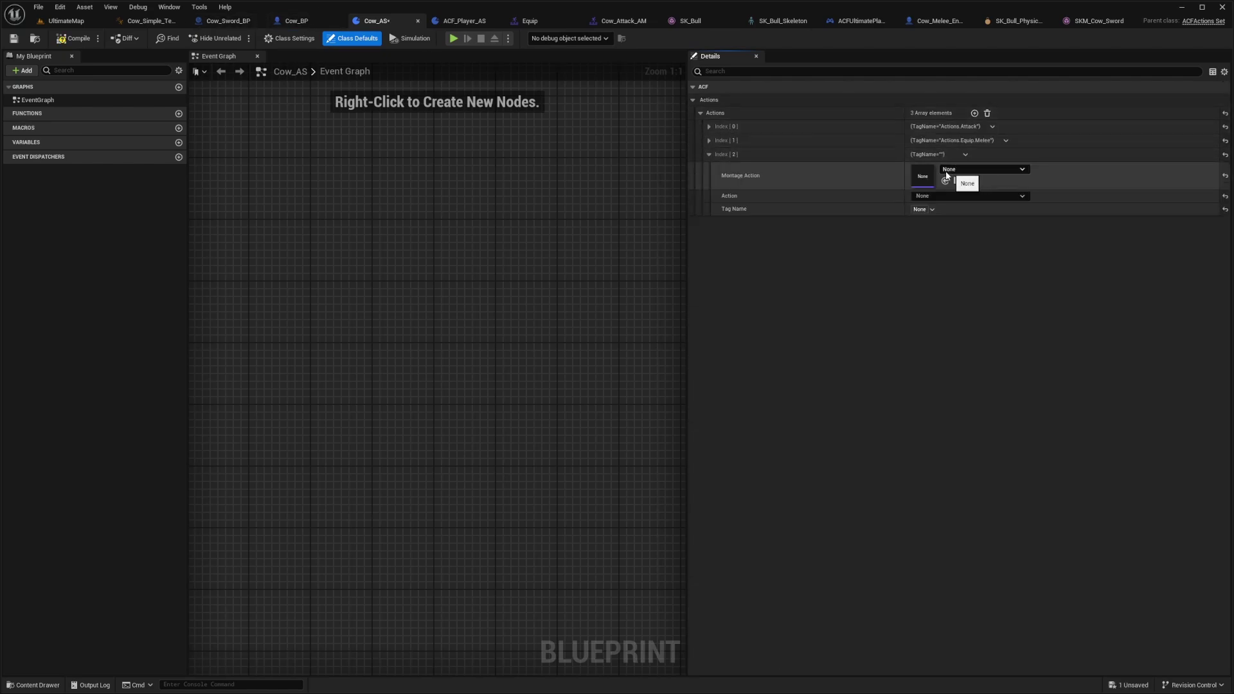
pyautogui.click(919, 196)
pyautogui.write('hit')
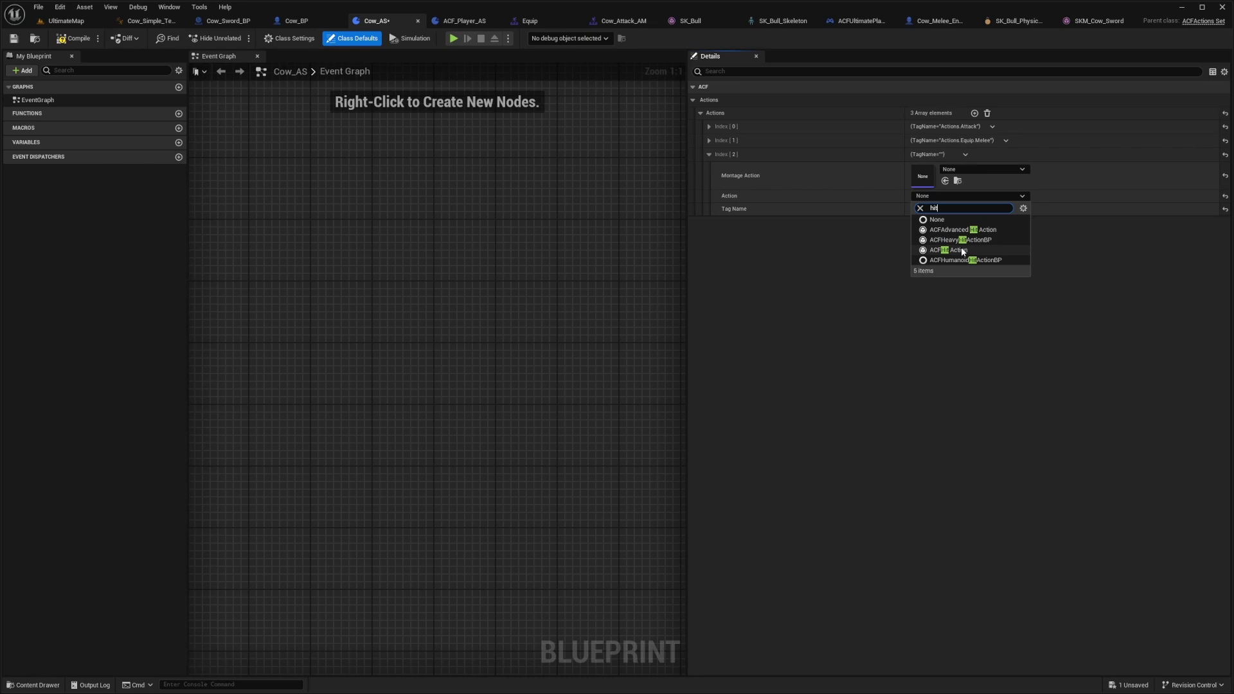
pyautogui.click(962, 250)
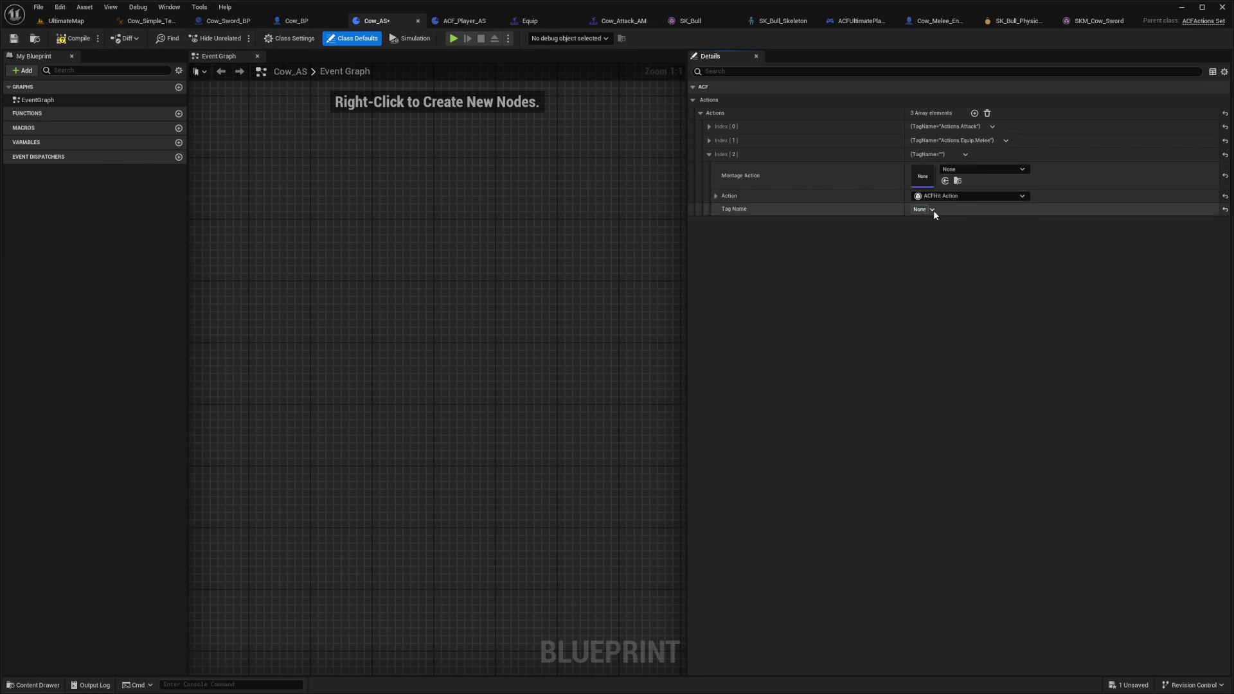
# Set the new action entry's Tag Name to Actions.Hit and save Cow_AS
pyautogui.click(925, 209)
pyautogui.write('hit')
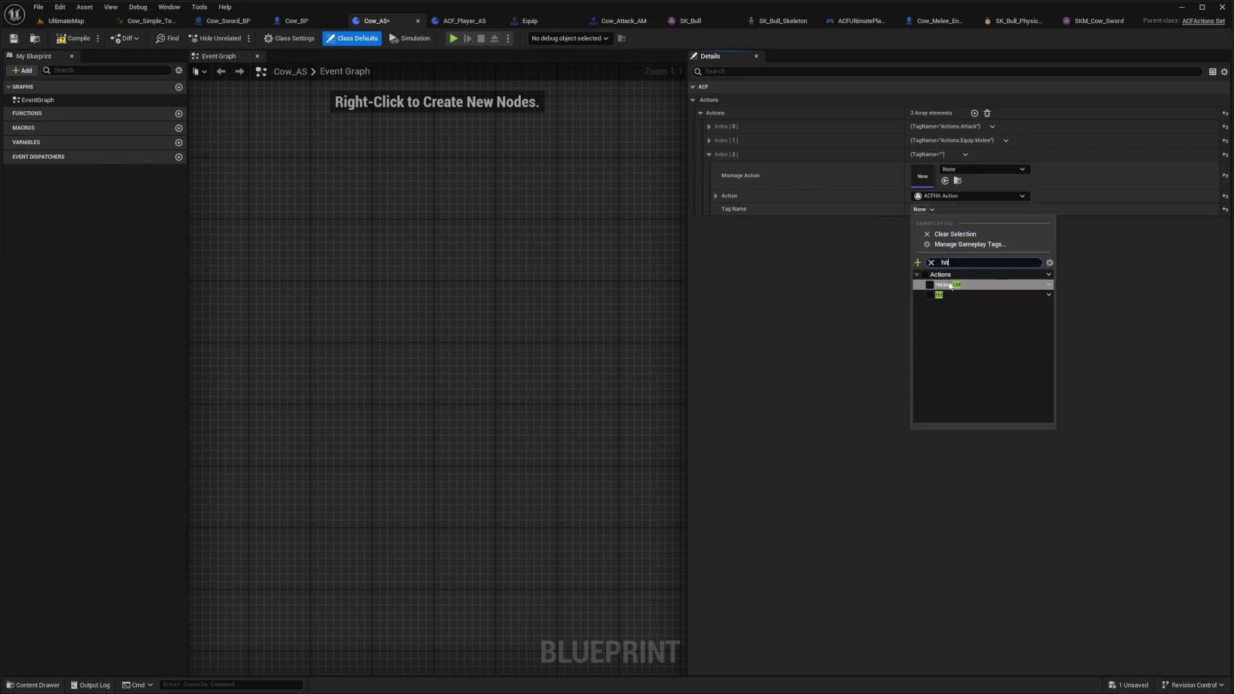
pyautogui.click(938, 294)
pyautogui.hotkey('ctrl', 's')
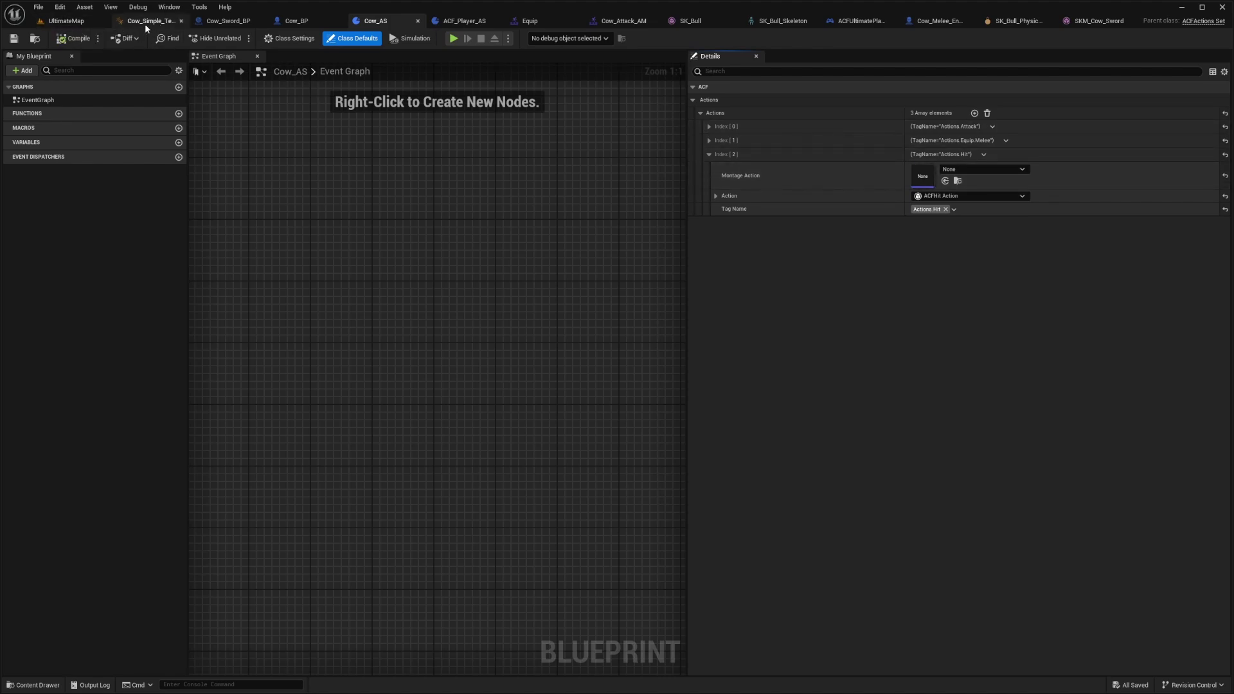
# Expand the Actions.Hit entry in ACF_Player_AS and open its AM_HitLarge montage
pyautogui.click(460, 23)
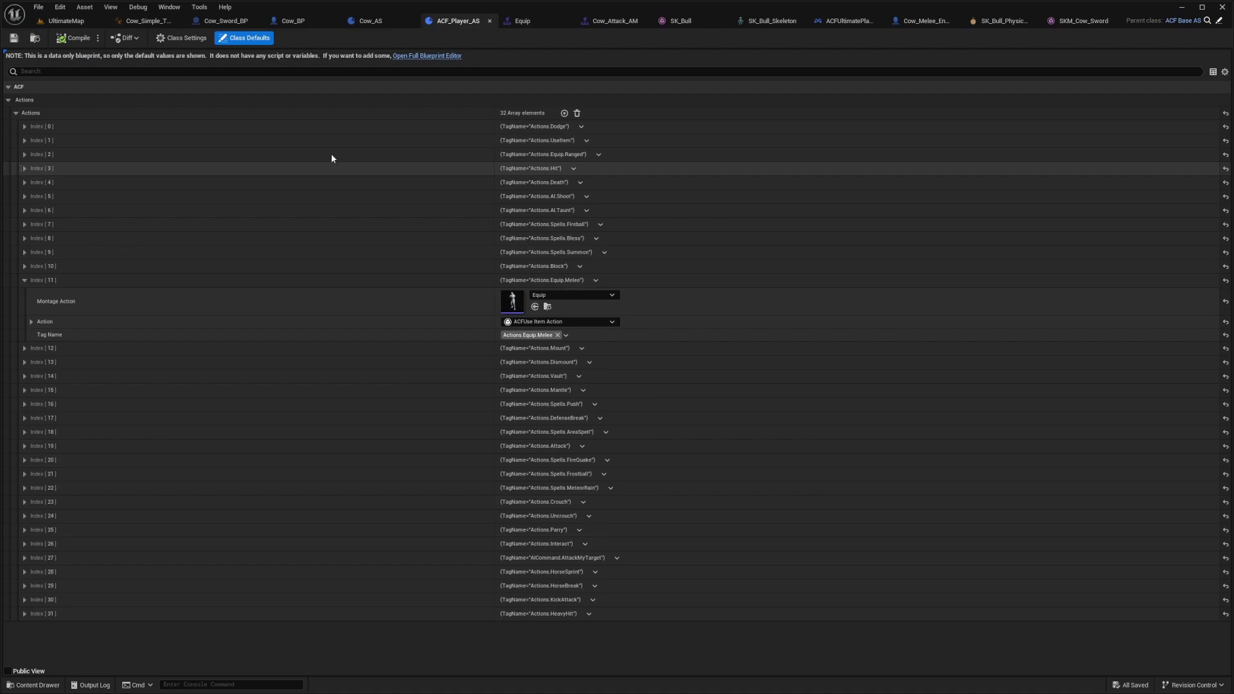
pyautogui.click(25, 169)
pyautogui.doubleClick(507, 192)
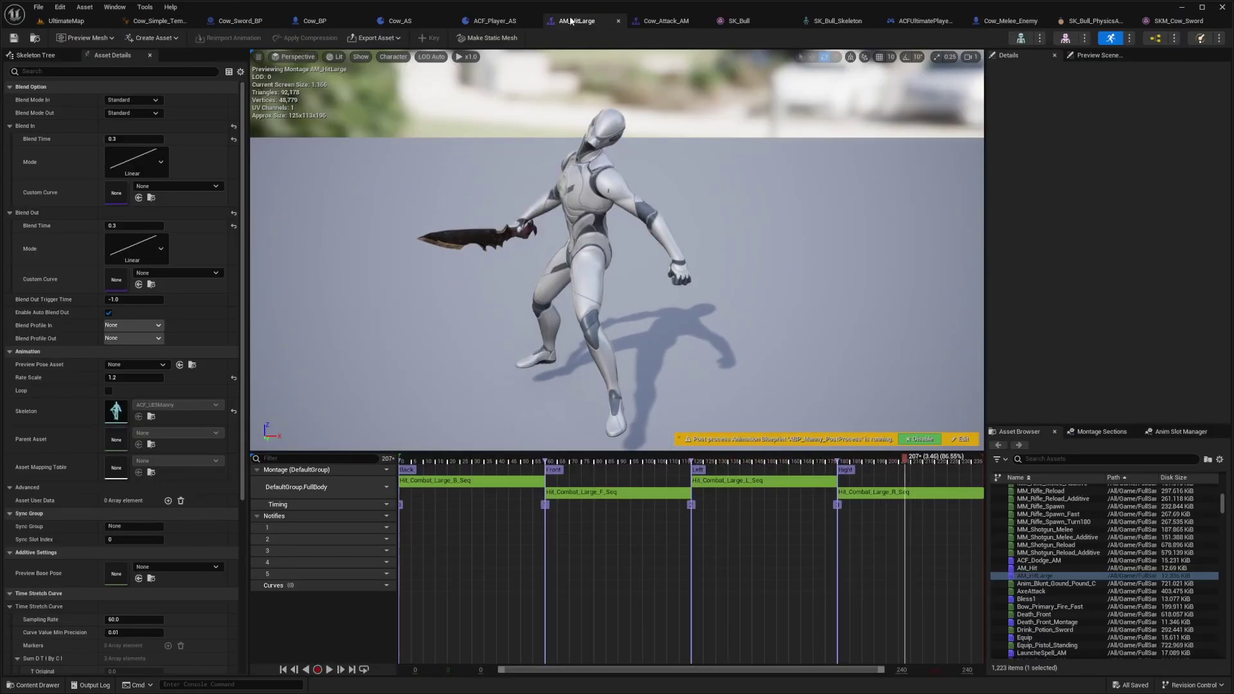
# Start retargeting animations from the AM_HitLarge montage asset, with SK_Bull as the Target Skeletal Mesh
pyautogui.rightClick(311, 549)
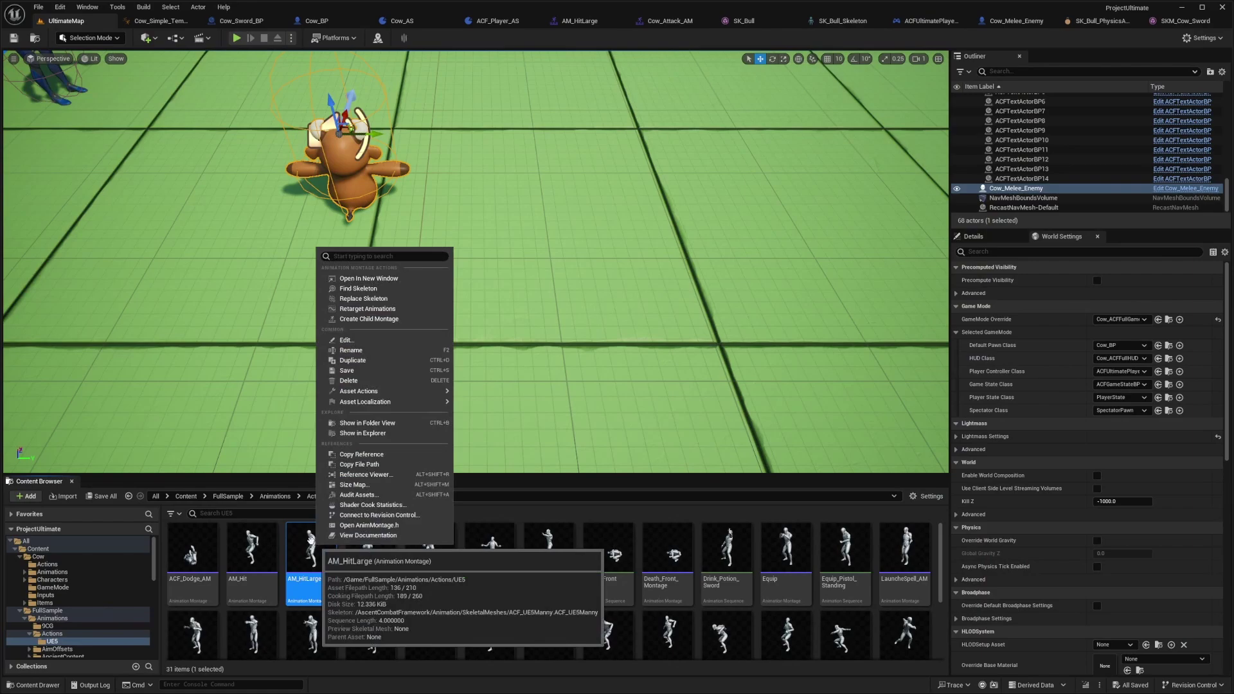
pyautogui.click(378, 309)
pyautogui.click(835, 233)
pyautogui.write('bull')
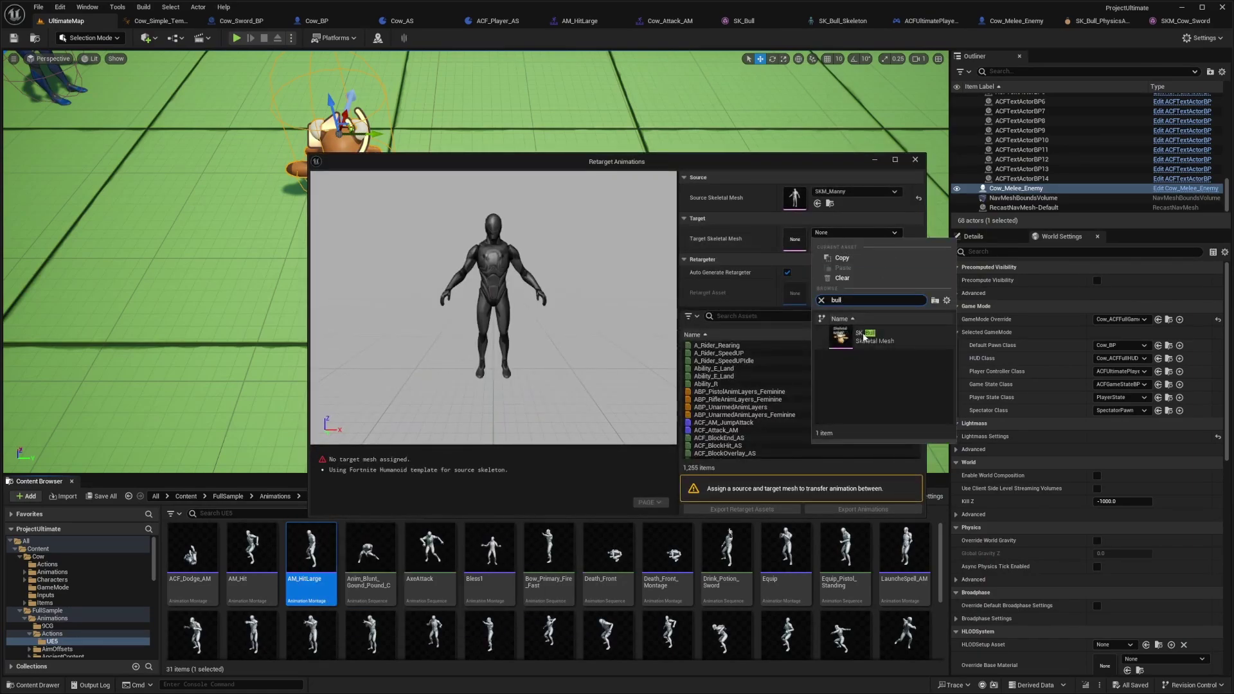
pyautogui.click(864, 336)
# Filter the animations by "hit", preview the HitReact clips, and select HitReact_Back, HitReact_Front, HitReact_Left and HitReact_Right
pyautogui.click(721, 318)
pyautogui.write('hit')
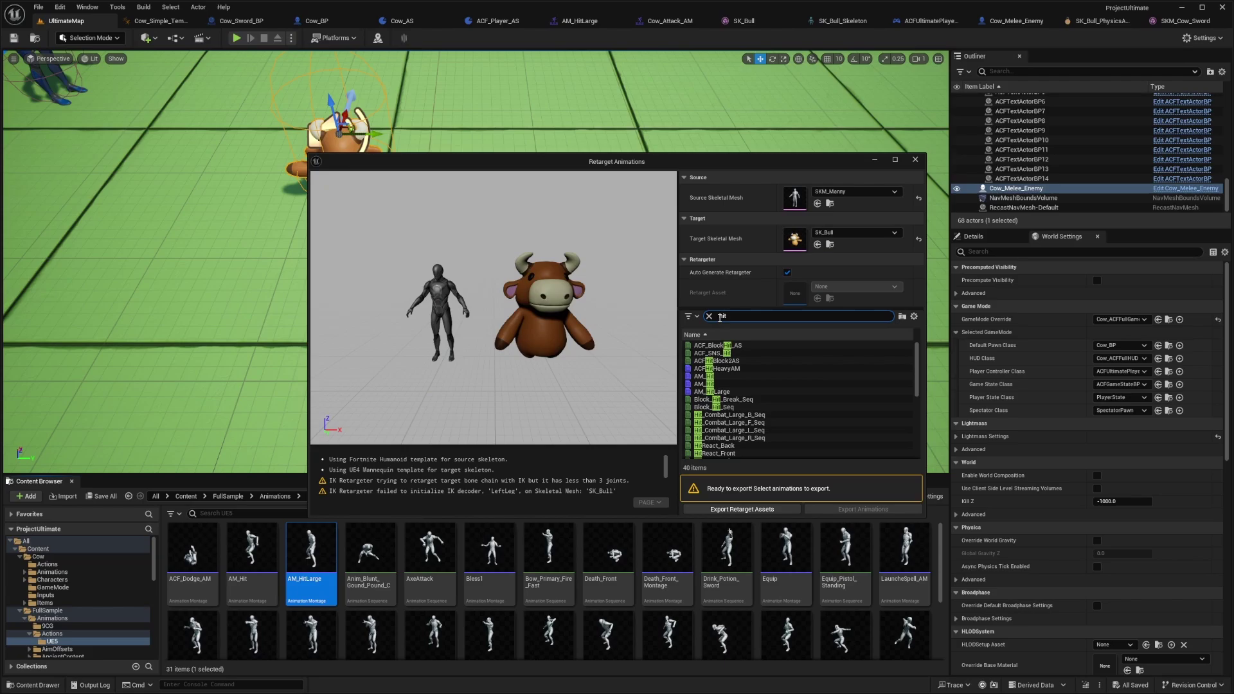
pyautogui.scroll(-2, 729, 391)
pyautogui.click(732, 415)
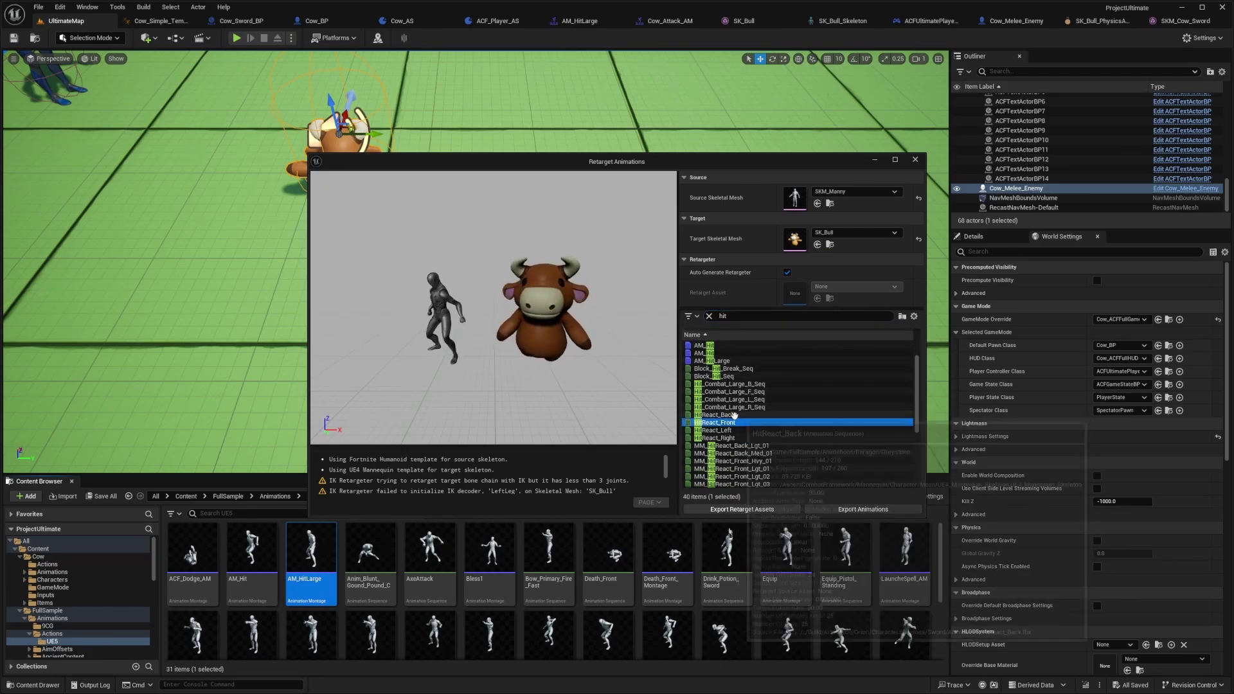
pyautogui.press('Down')
pyautogui.press('Down')
pyautogui.press('Down')
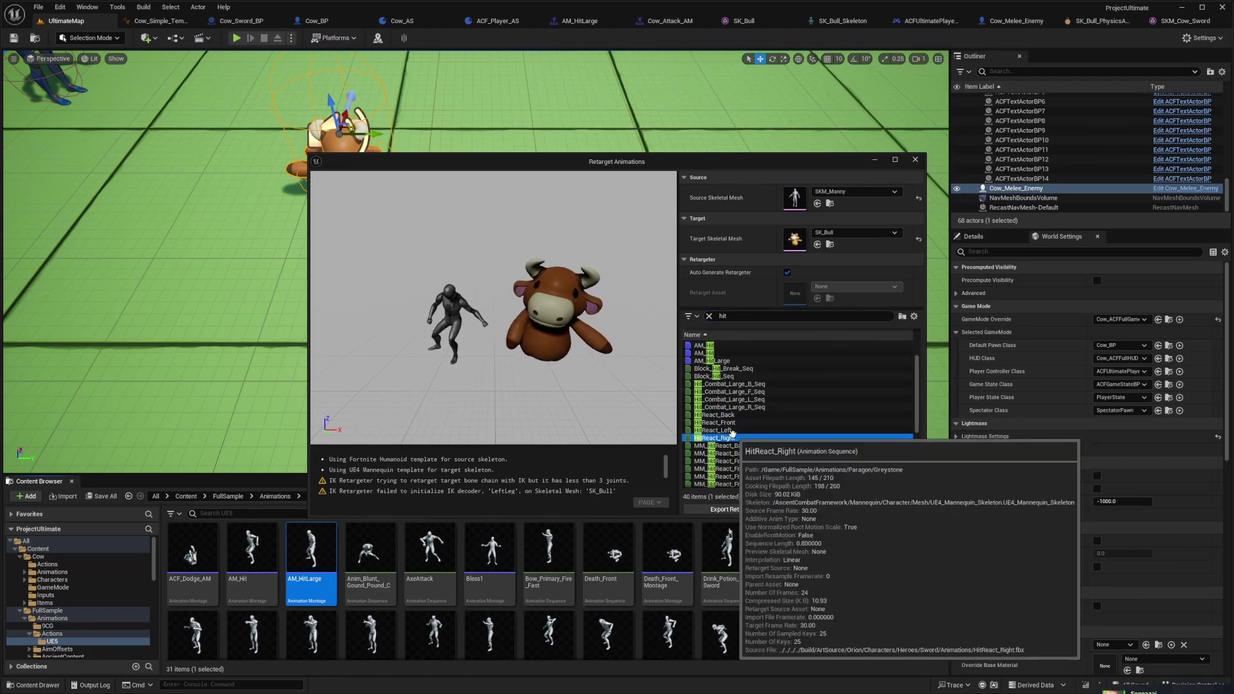
pyautogui.hotkey('shift', 'Up')
pyautogui.hotkey('shift', 'Up')
pyautogui.hotkey('shift', 'Up')
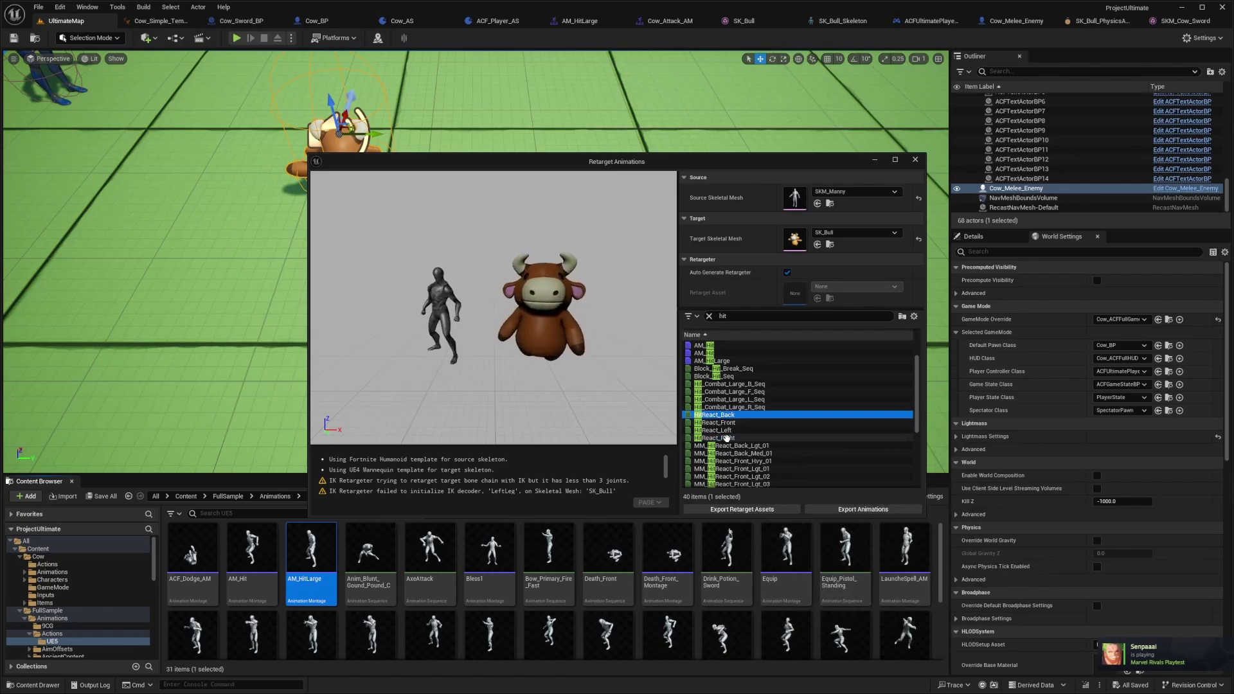
# Export the four selected HitReact animations to the Cow/Animations/Anims folder with the prefix Cow_, including referenced assets
pyautogui.click(852, 511)
pyautogui.doubleClick(580, 244)
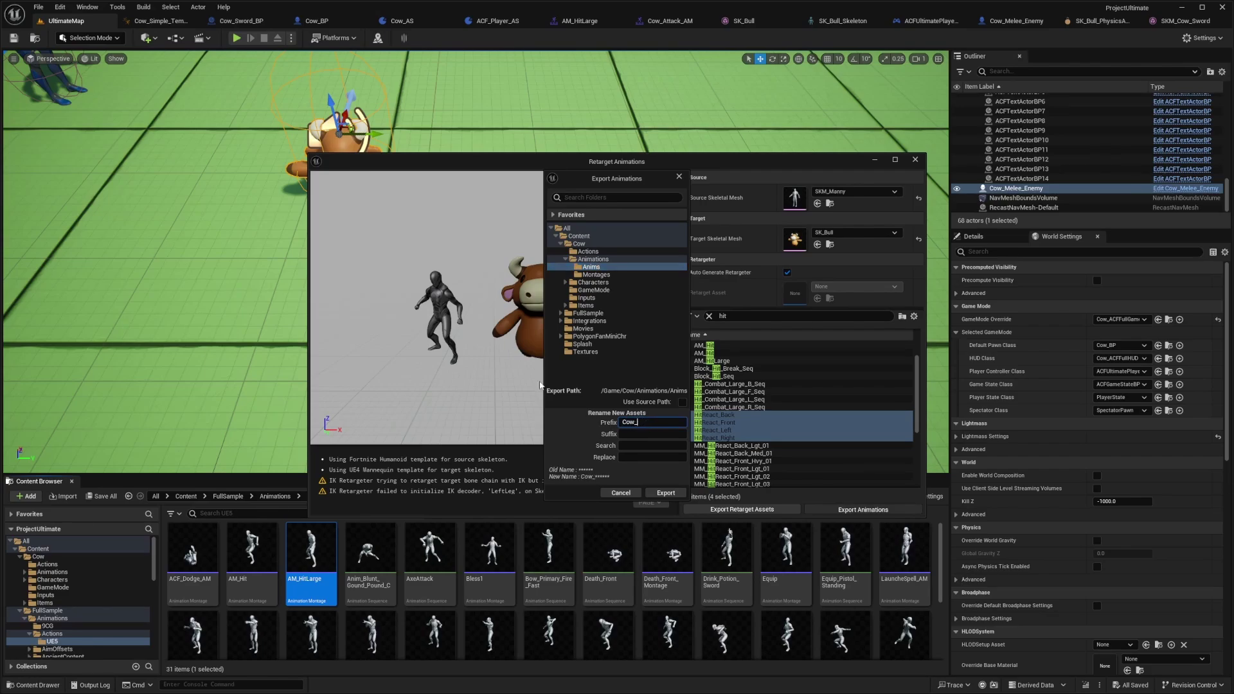
pyautogui.click(665, 493)
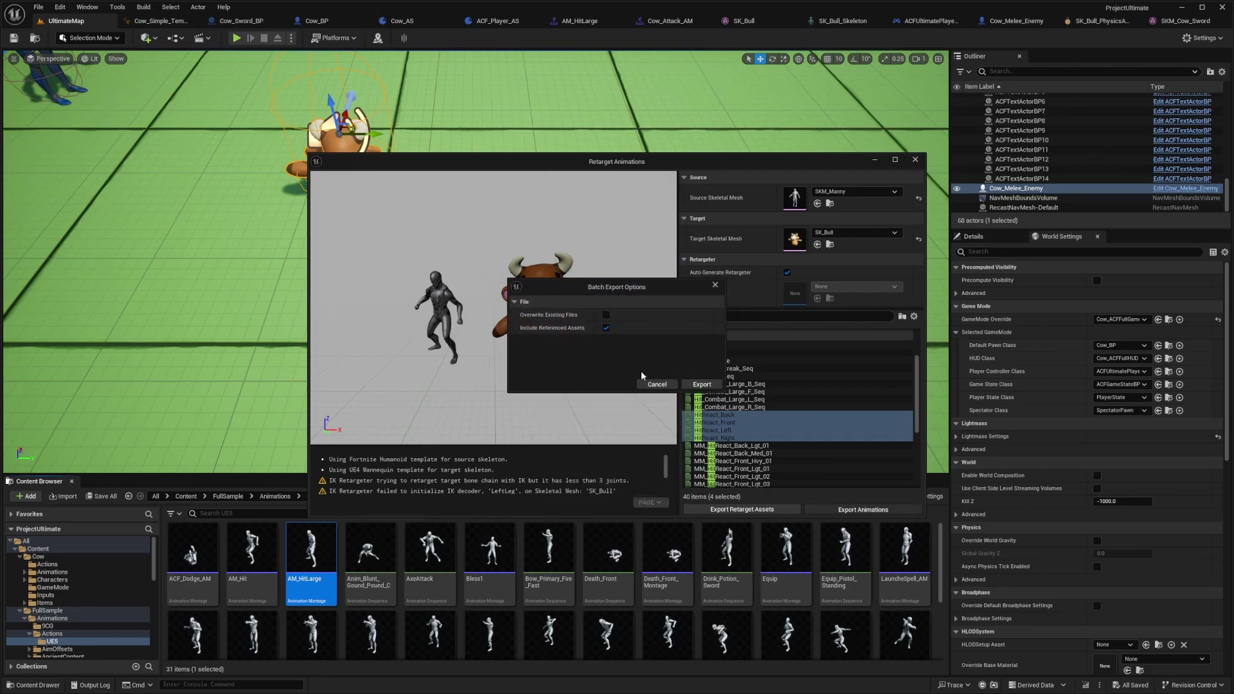
pyautogui.click(701, 384)
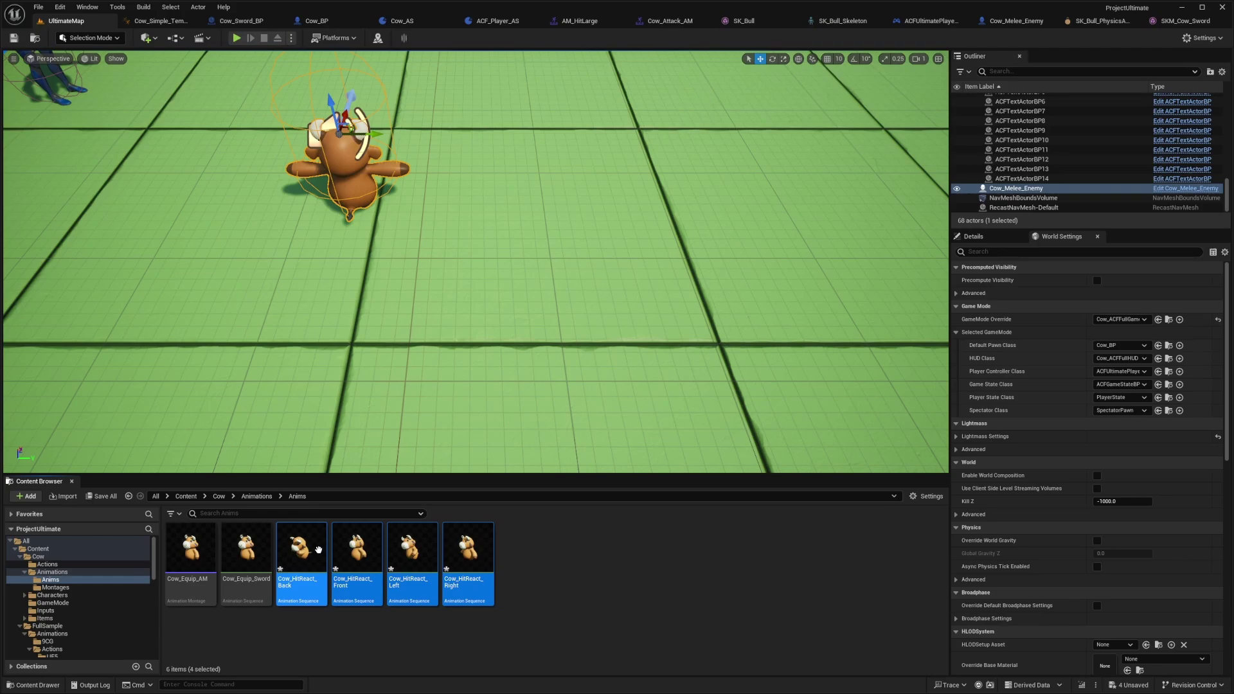
# Create an animation montage from Cow_HitReact_Back and name it Cow_Hit_AM
pyautogui.rightClick(318, 550)
pyautogui.click(309, 556)
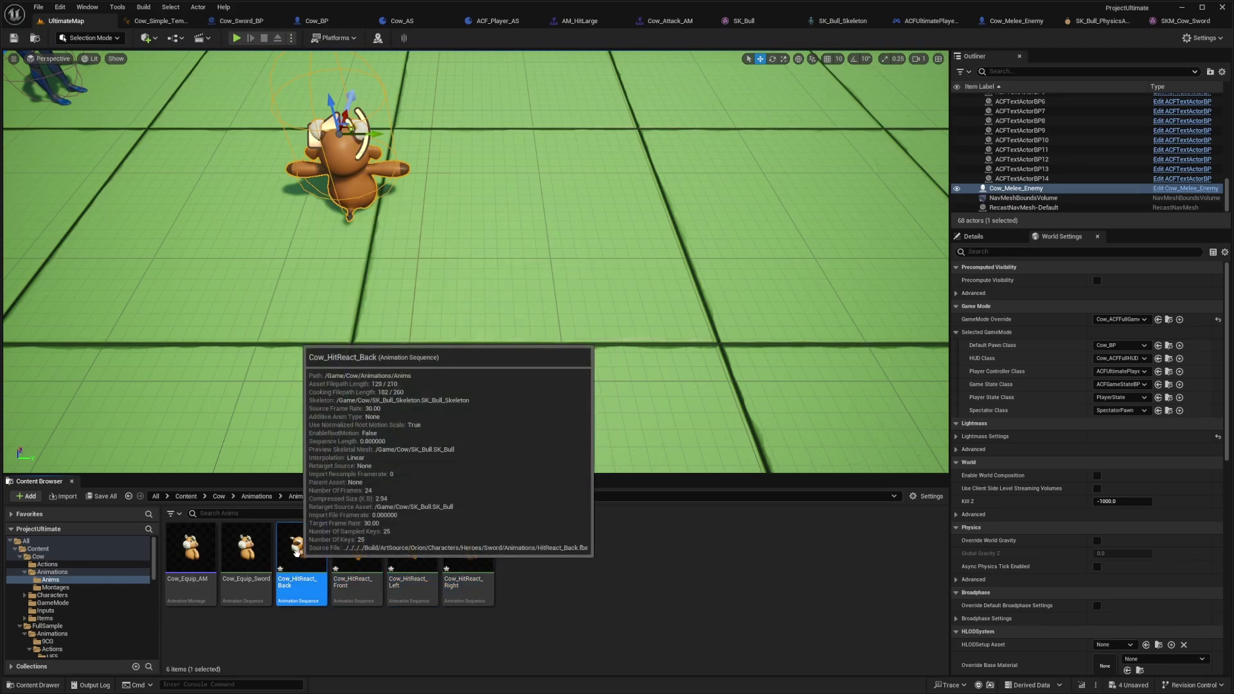
pyautogui.rightClick(308, 554)
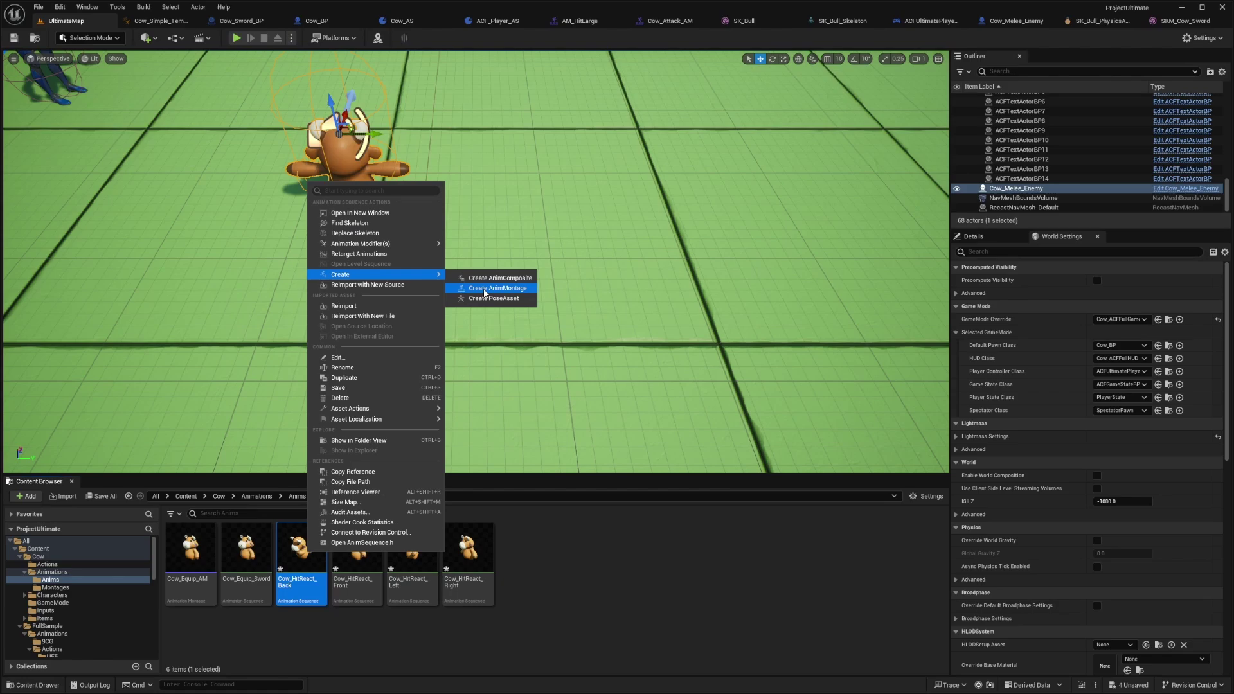
pyautogui.click(484, 288)
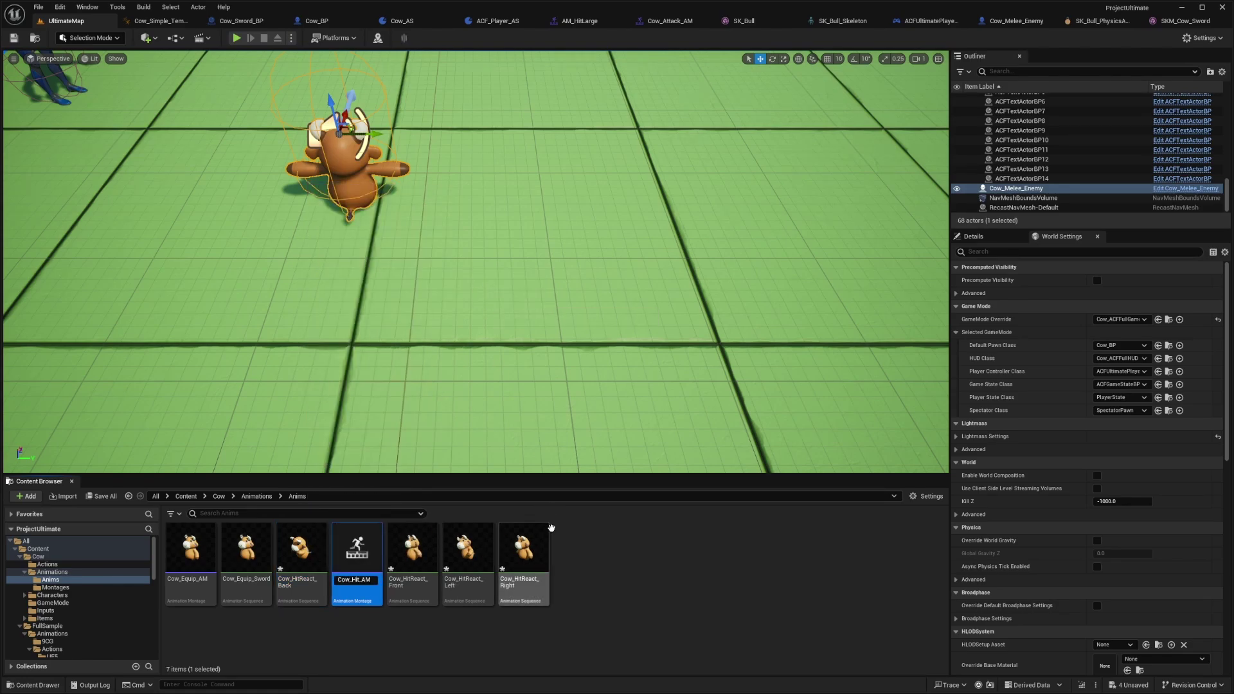
# Bulk-edit the four Cow_HitReact animations in the Property Matrix to turn on EnableRootMotion, save them and close the matrix
pyautogui.click(367, 558)
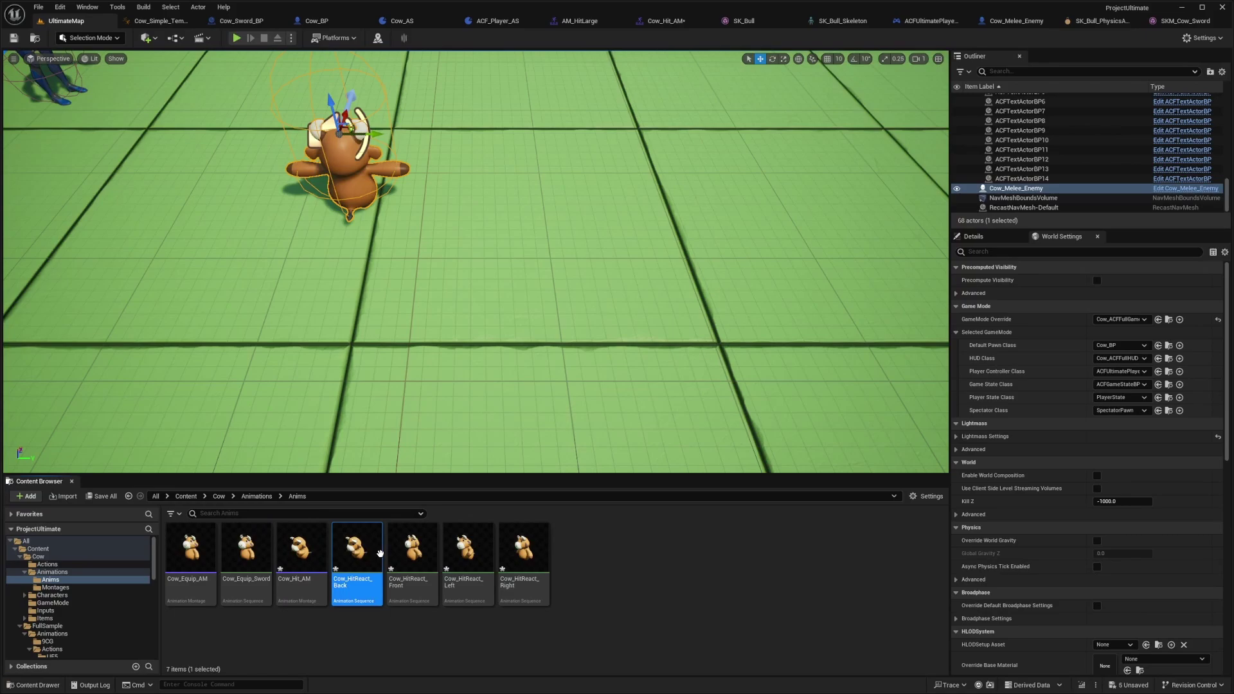
pyautogui.rightClick(522, 560)
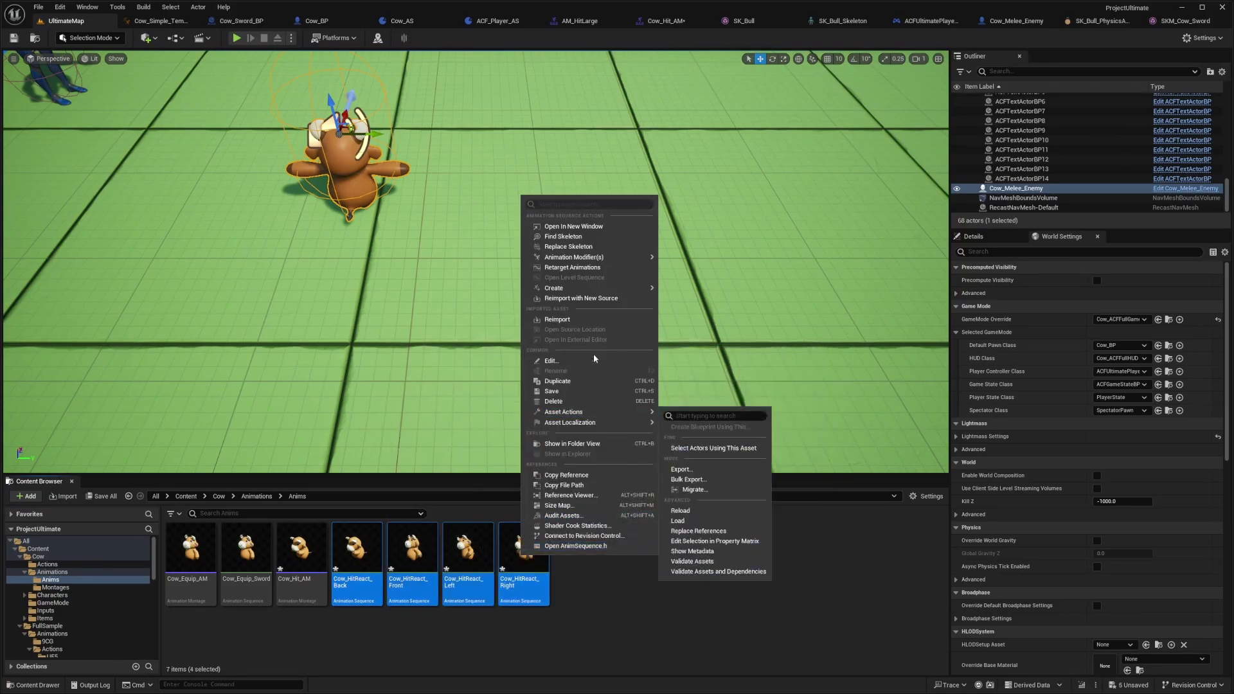
pyautogui.moveTo(572, 413)
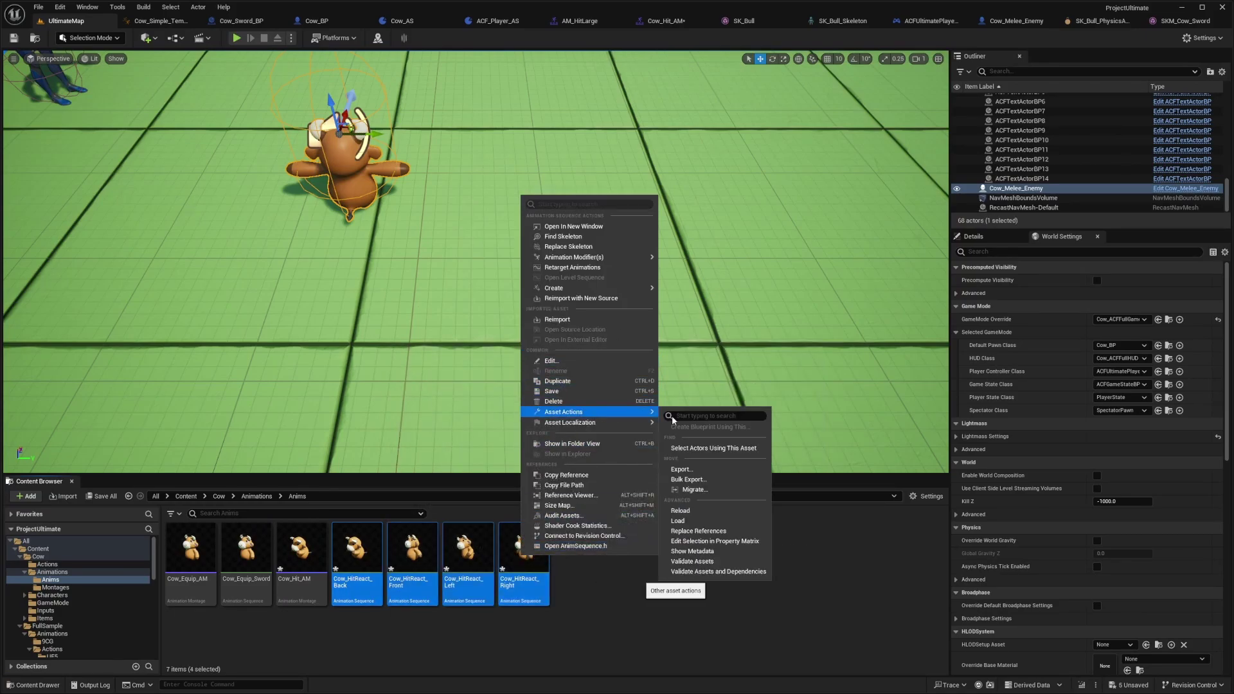
pyautogui.click(718, 545)
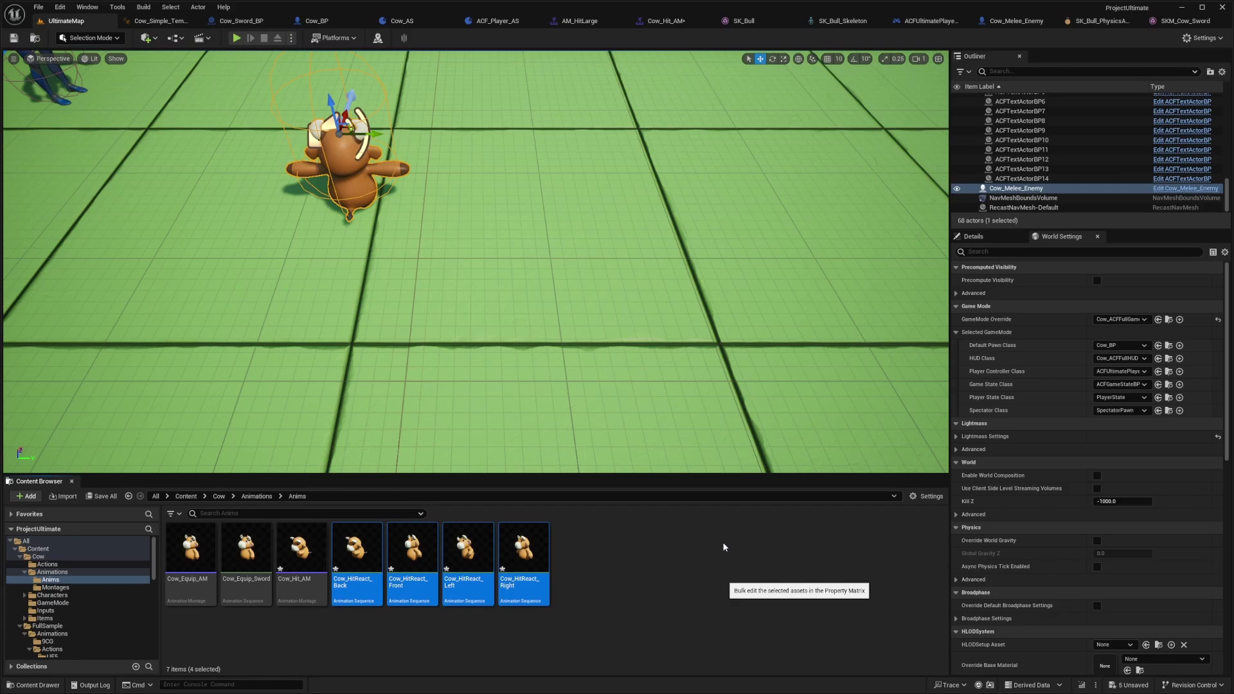
pyautogui.hotkey('ctrl', 'a')
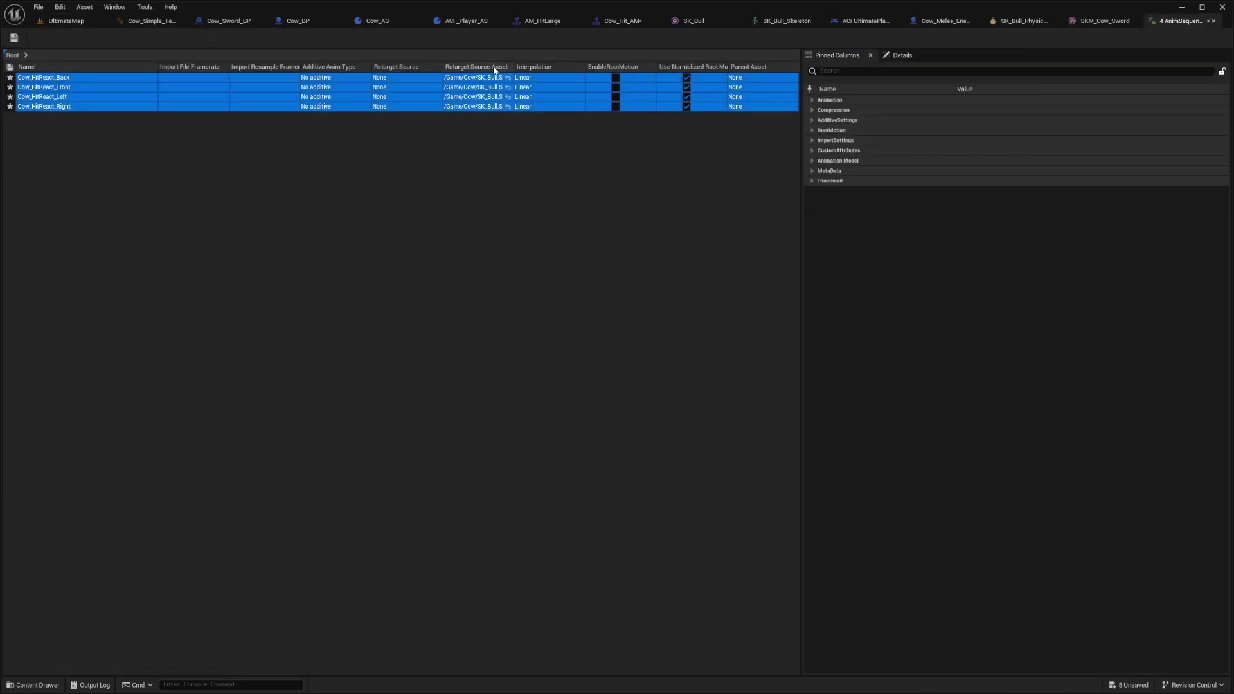
pyautogui.click(848, 71)
pyautogui.write('roo')
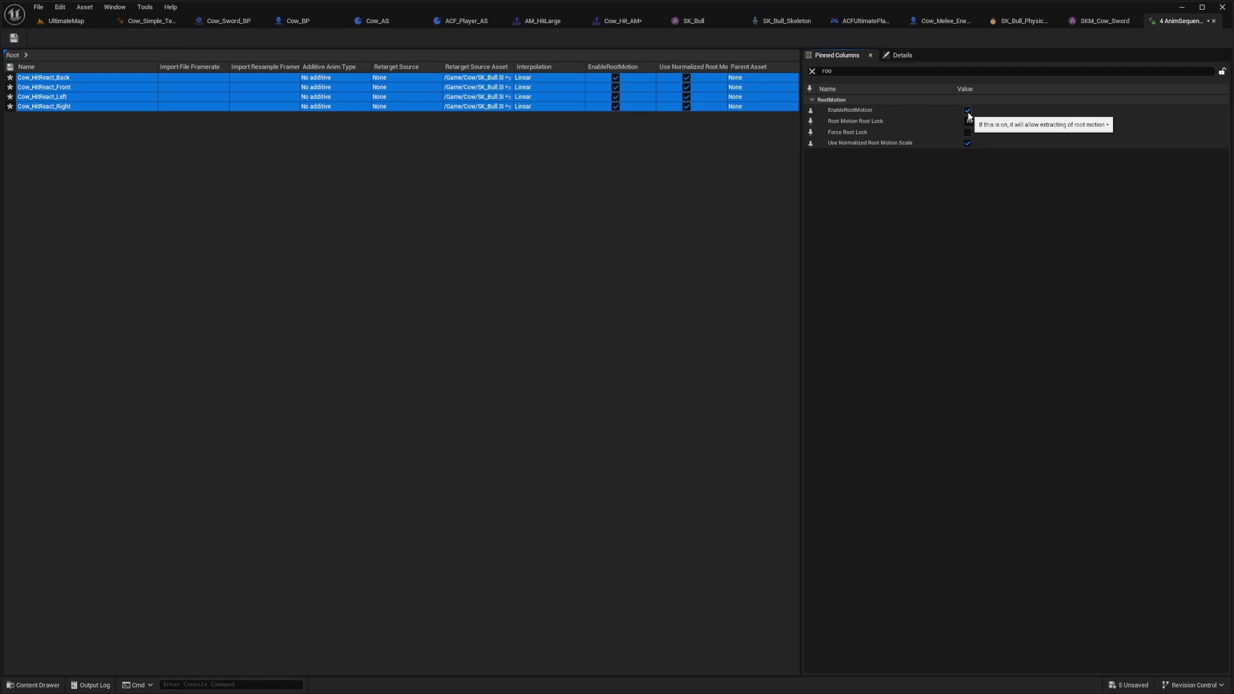
pyautogui.hotkey('ctrl', 's')
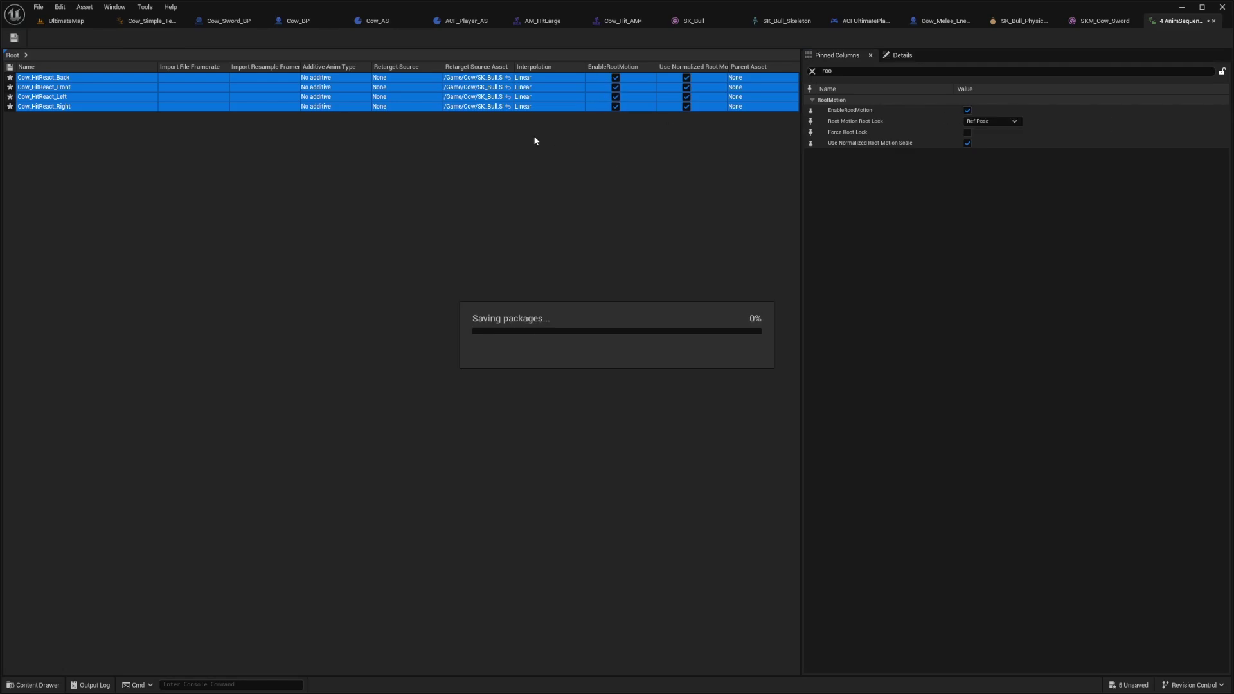
pyautogui.click(1213, 21)
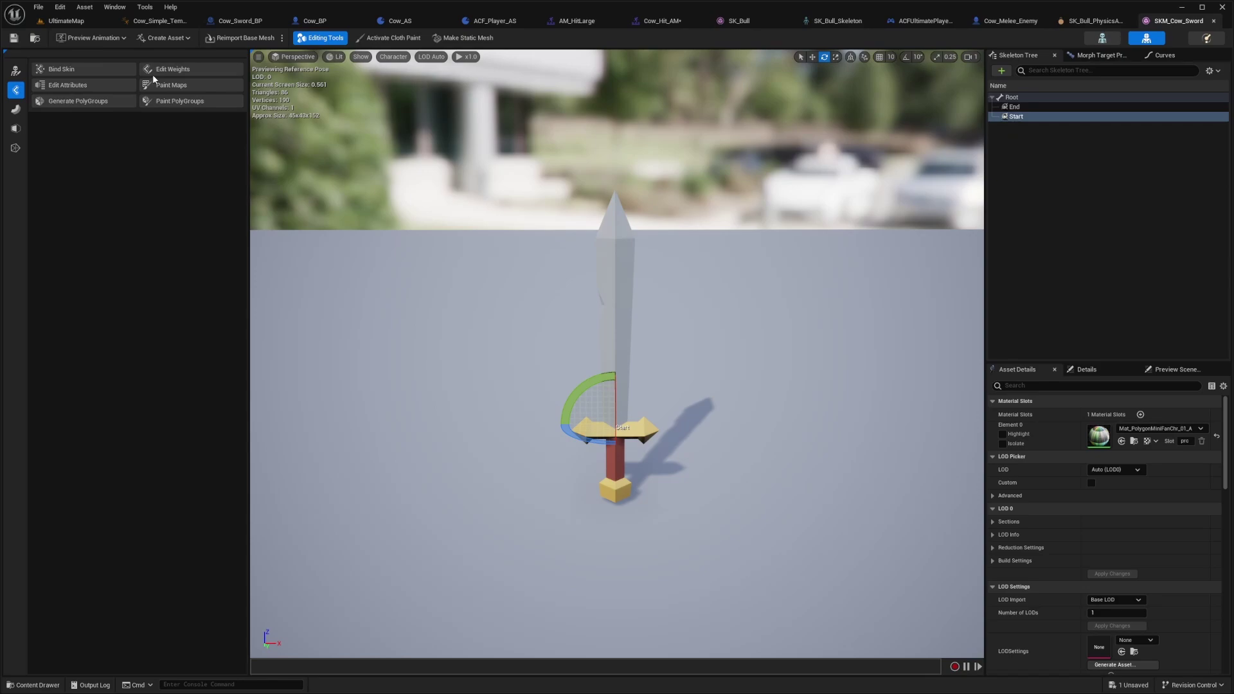
# Open the Cow_Hit_AM montage and append Cow_HitReact_Front, Cow_HitReact_Left and Cow_HitReact_Right after the Back clip in DefaultSlot
pyautogui.click(67, 22)
pyautogui.click(297, 552)
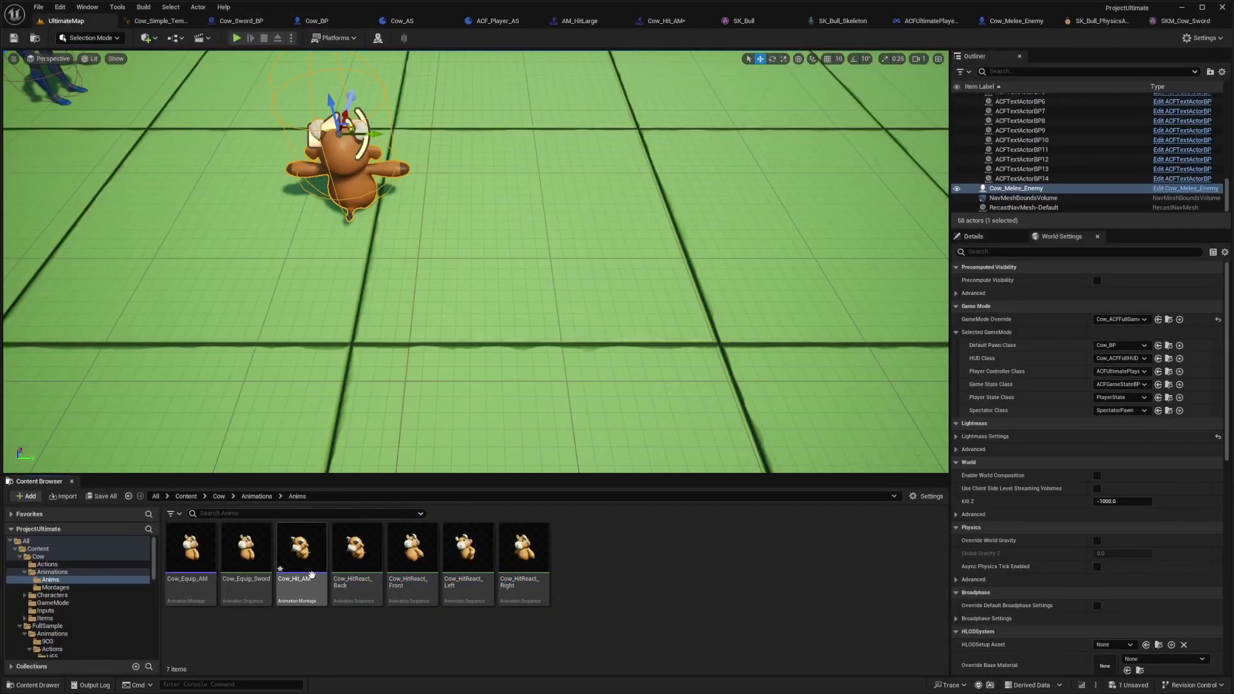
pyautogui.doubleClick(298, 551)
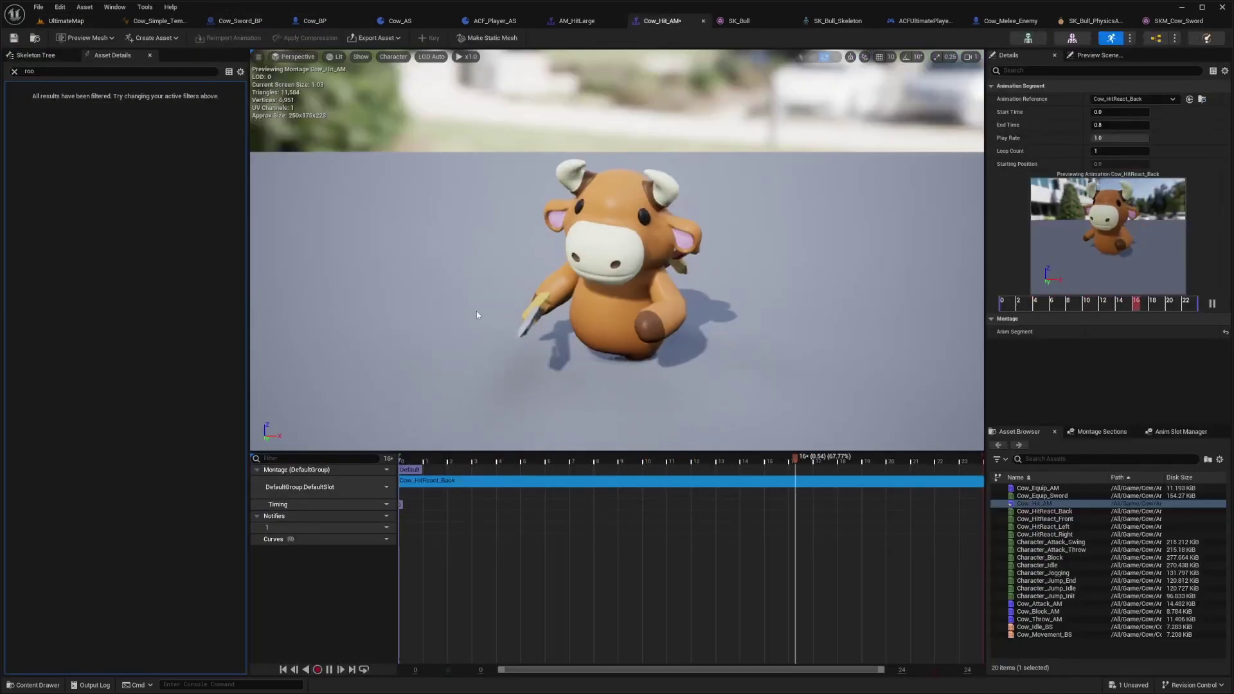
pyautogui.click(409, 469)
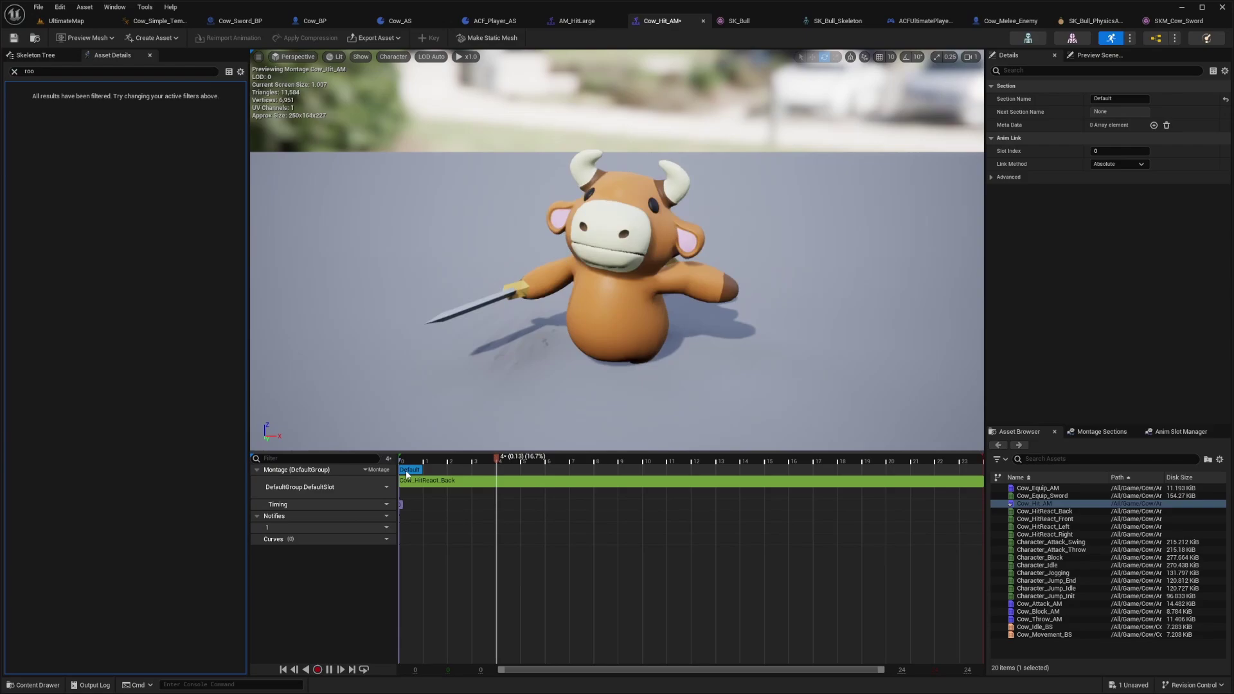
pyautogui.click(450, 482)
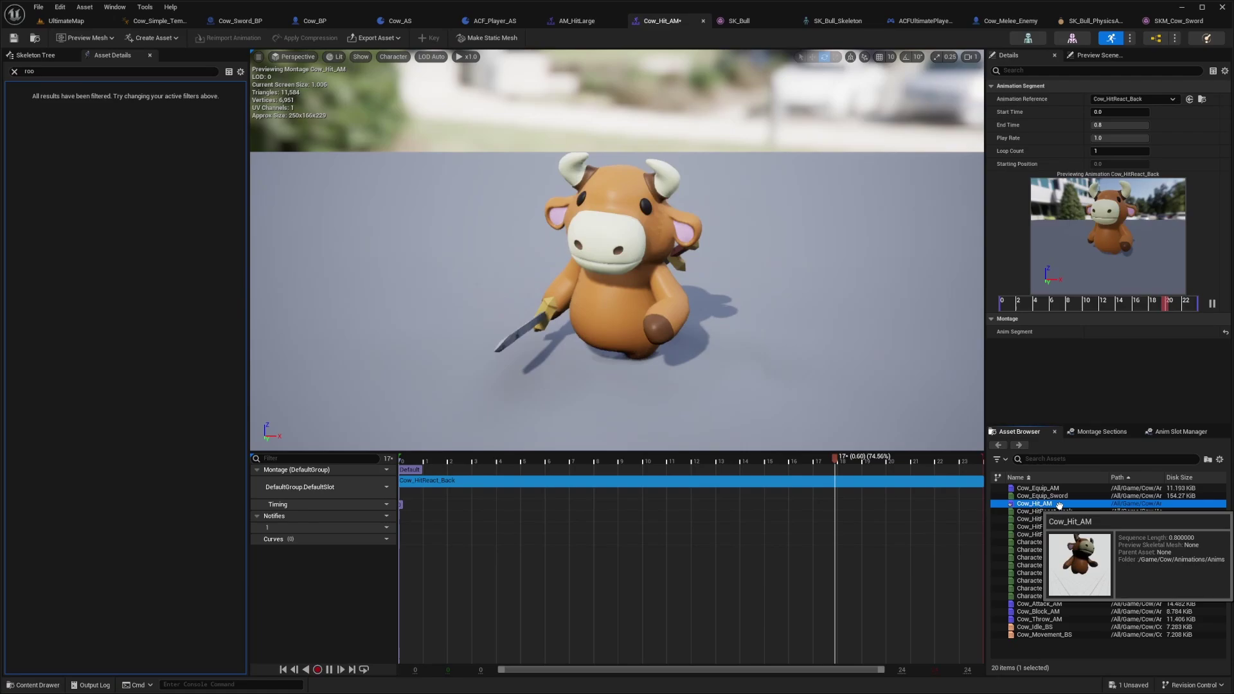
pyautogui.moveTo(1044, 518); pyautogui.dragTo(747, 482)
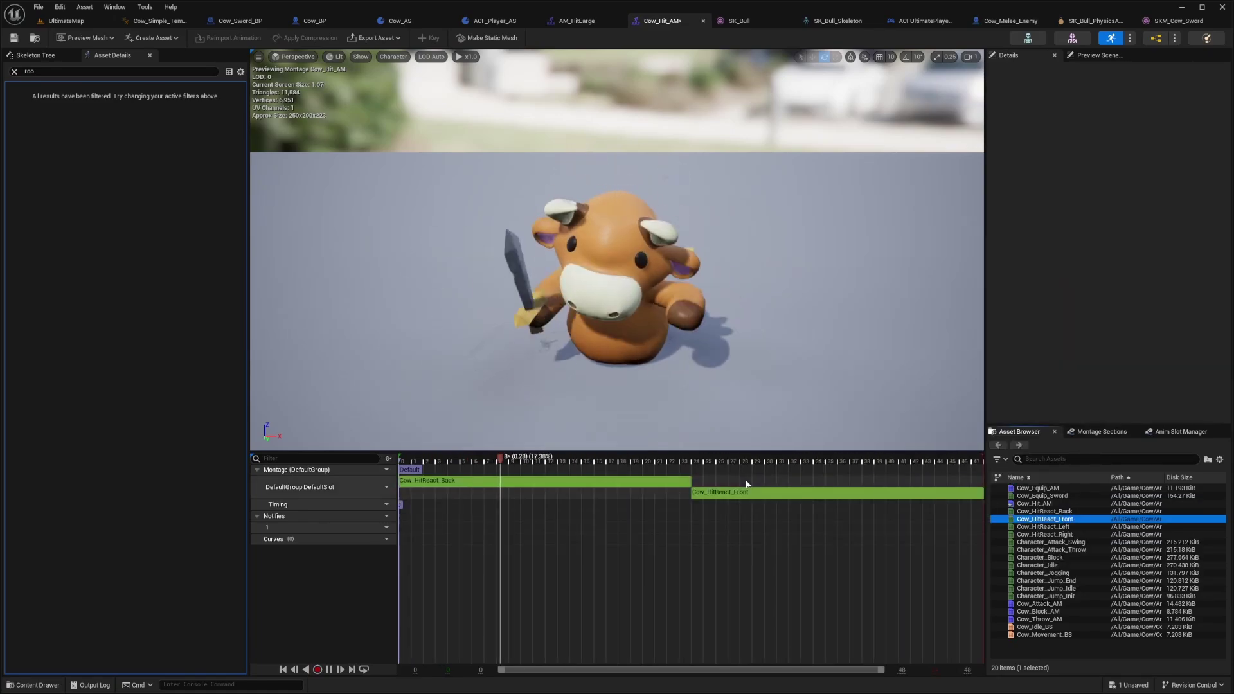
pyautogui.moveTo(1042, 526); pyautogui.dragTo(885, 492)
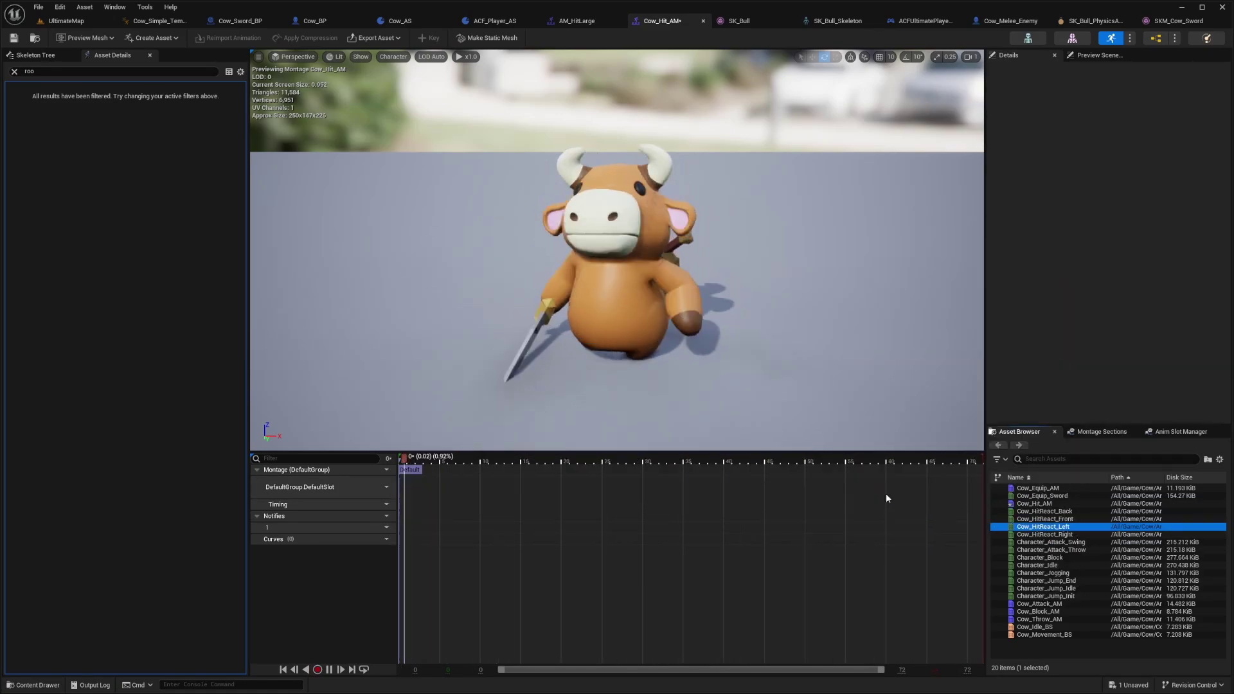
pyautogui.moveTo(1043, 534); pyautogui.dragTo(904, 483)
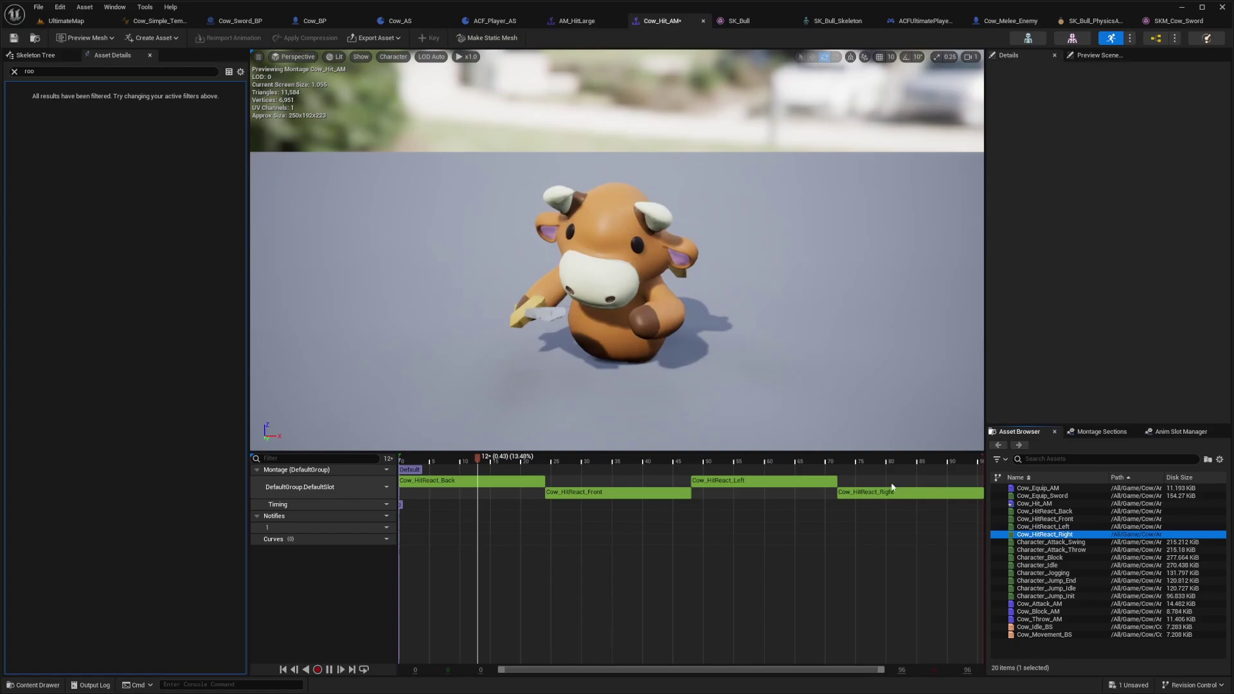
# Rename the montage's Default section to Back and add a new section named Front near the start of the Cow_HitReact_Front clip
pyautogui.click(421, 470)
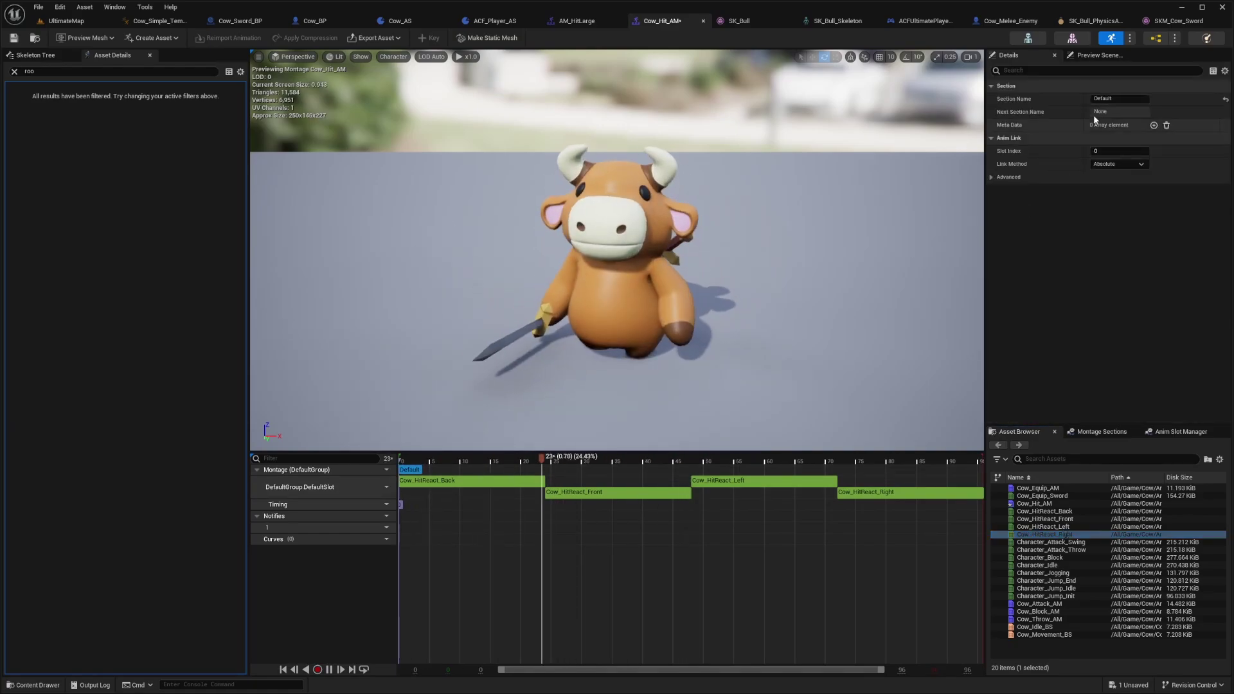
pyautogui.click(1106, 98)
pyautogui.write('Back')
pyautogui.press('Return')
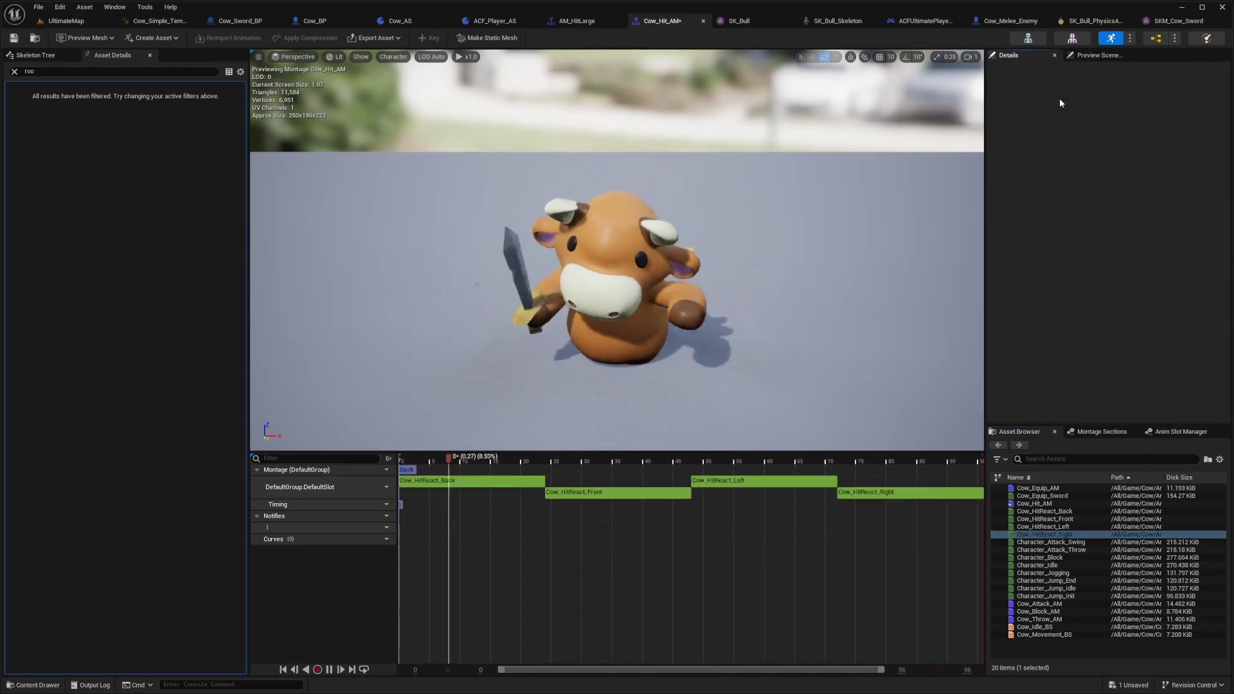
pyautogui.rightClick(532, 473)
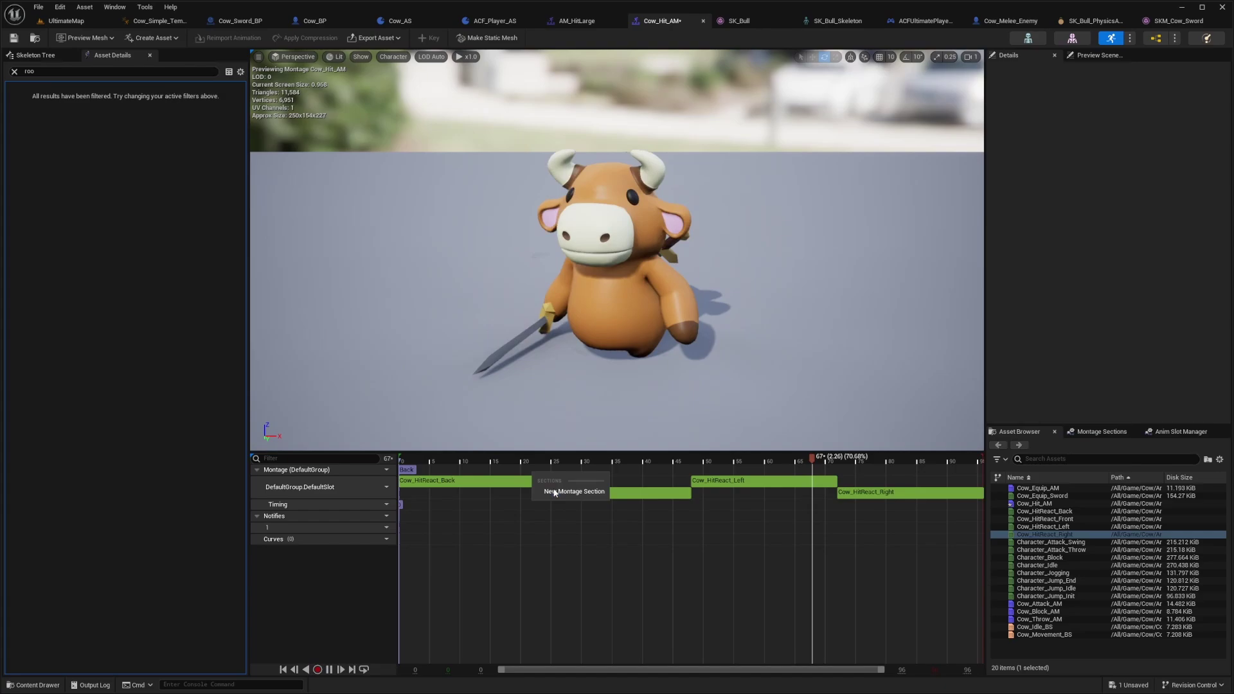
pyautogui.click(554, 489)
pyautogui.write('F')
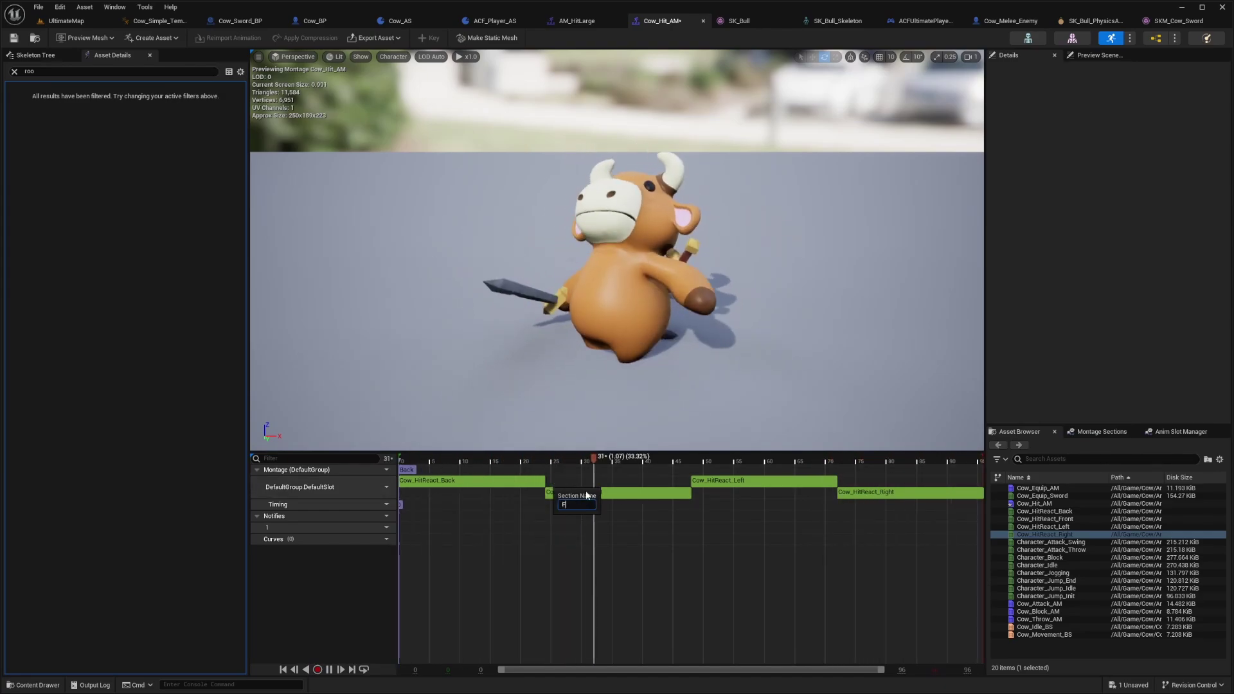
pyautogui.write('ront')
pyautogui.press('Return')
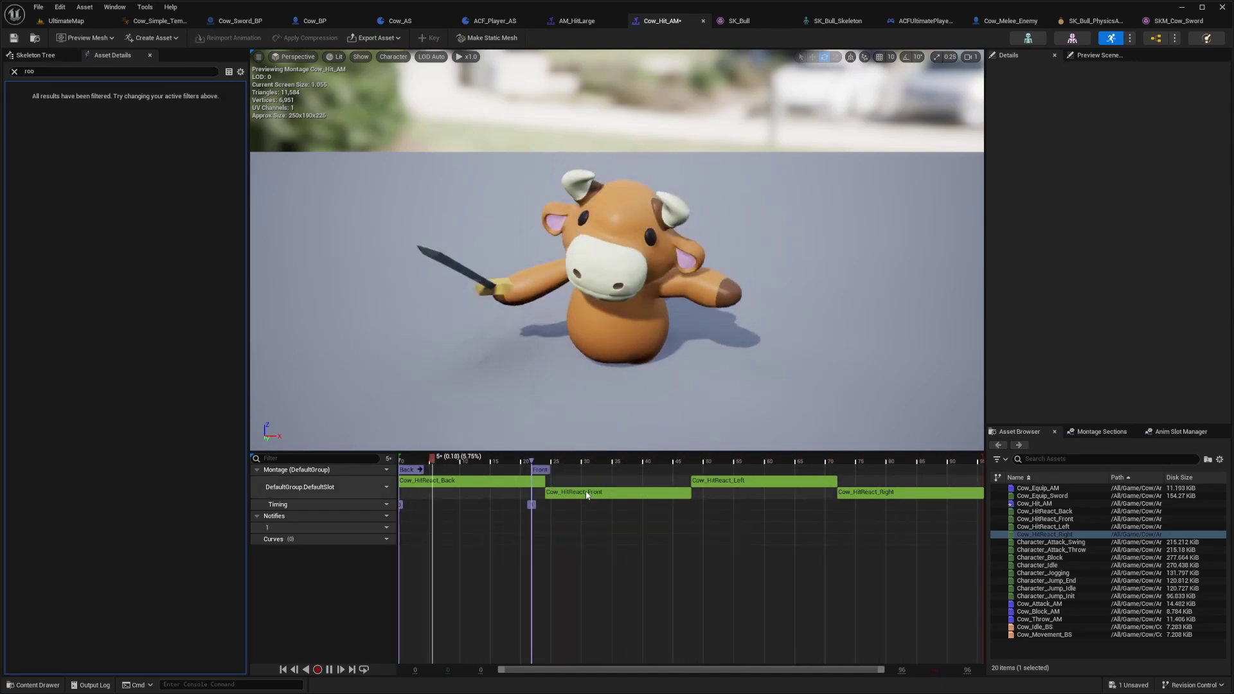
# Add montage sections named Left and Right and align the section markers with the starts of their matching clips
pyautogui.rightClick(697, 468)
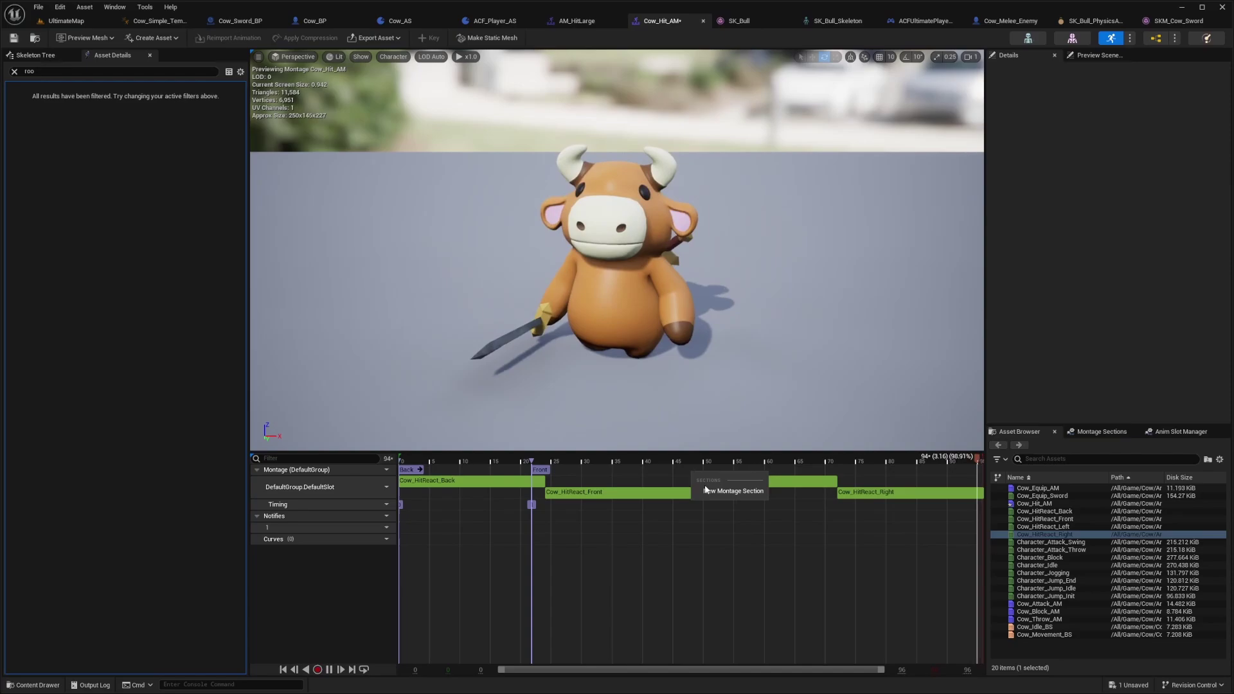
pyautogui.click(707, 495)
pyautogui.write('Left')
pyautogui.press('Return')
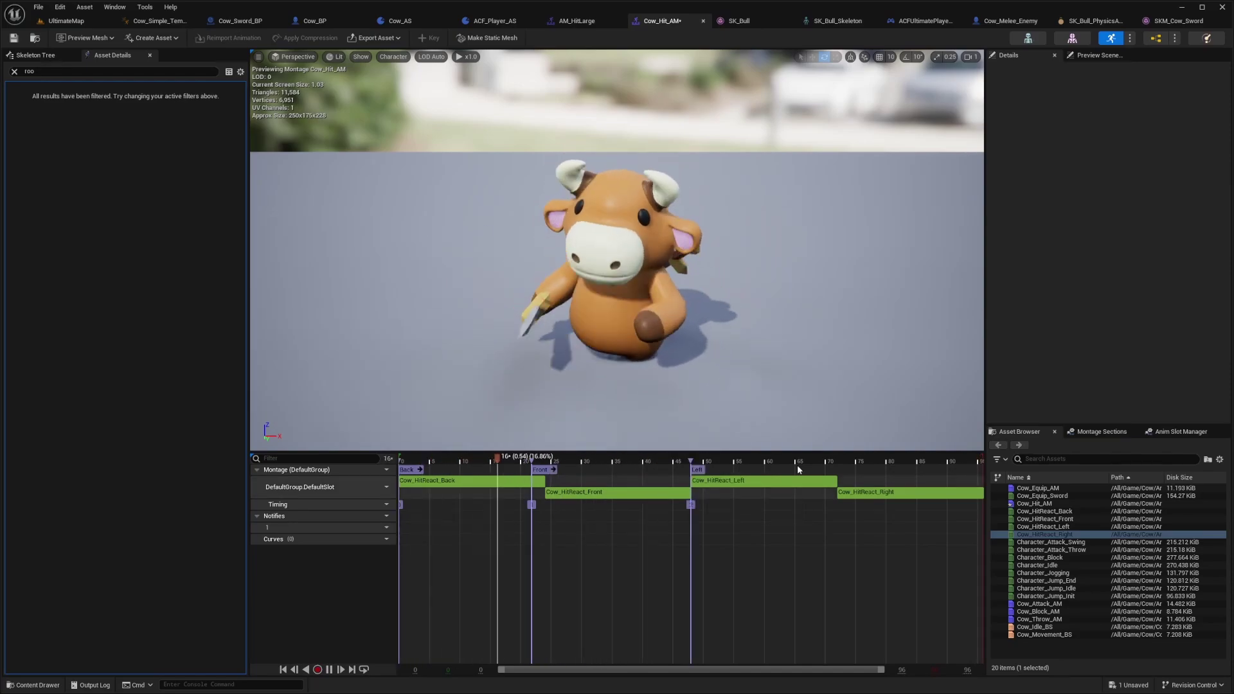
pyautogui.rightClick(853, 472)
pyautogui.click(878, 501)
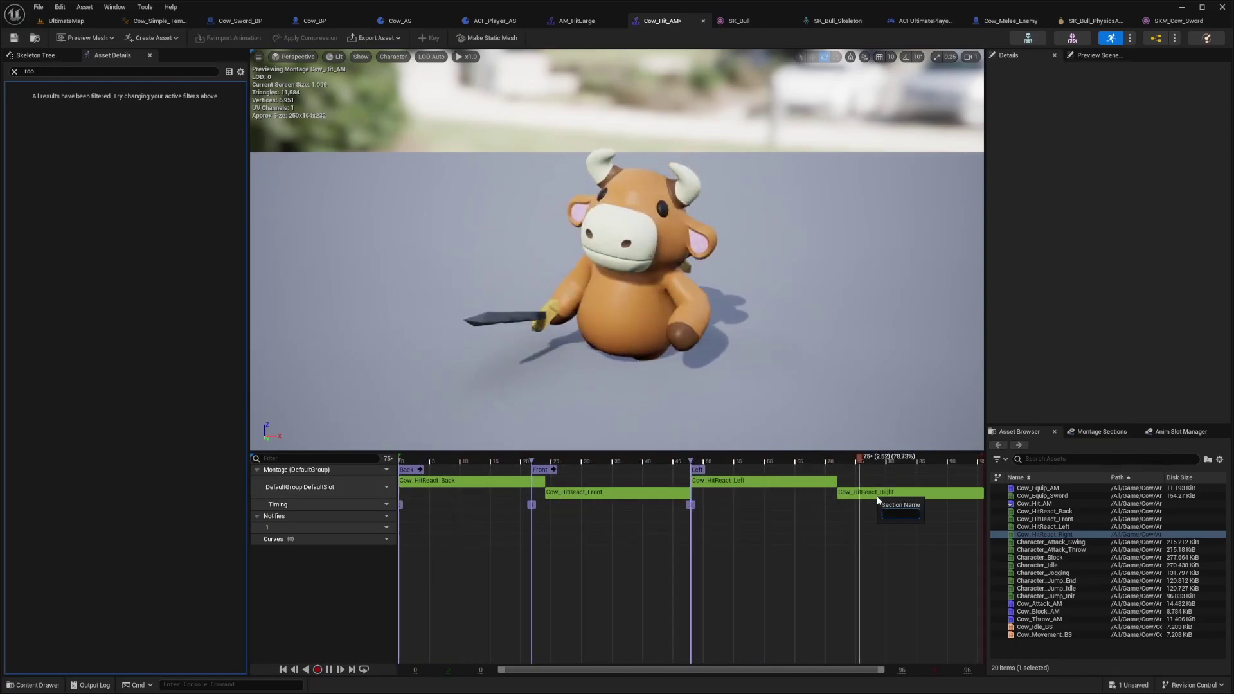
pyautogui.write('Right')
pyautogui.press('Return')
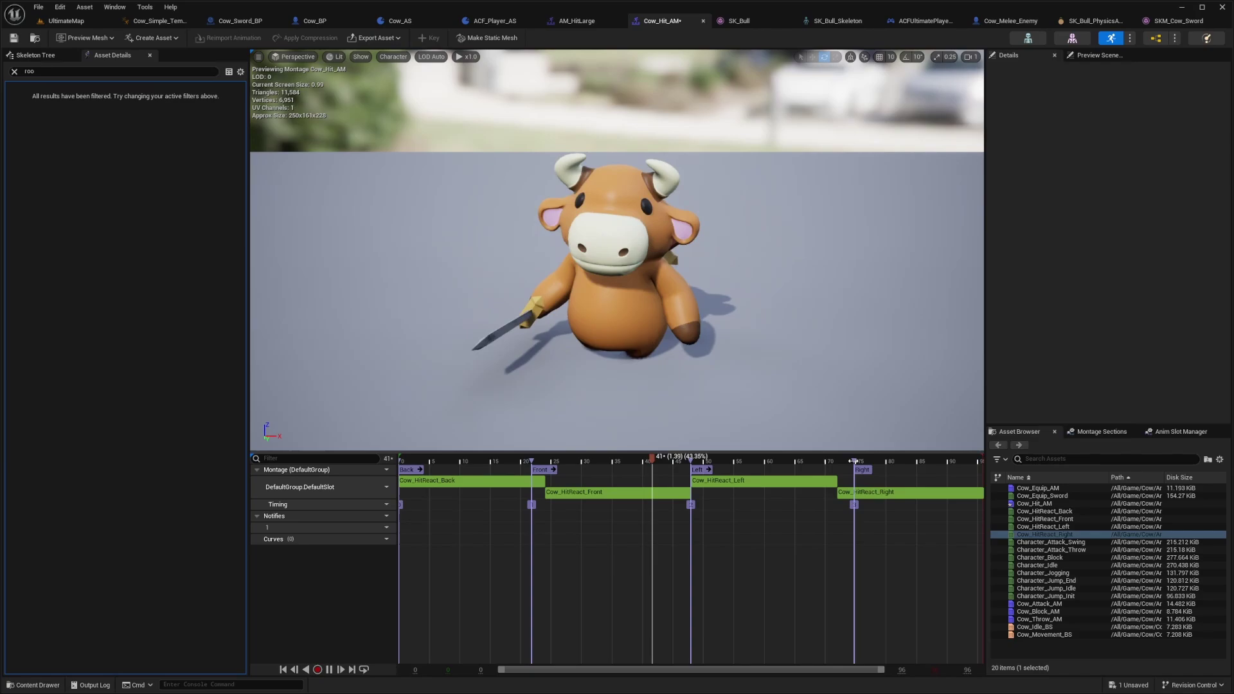
pyautogui.moveTo(839, 461); pyautogui.dragTo(837, 461)
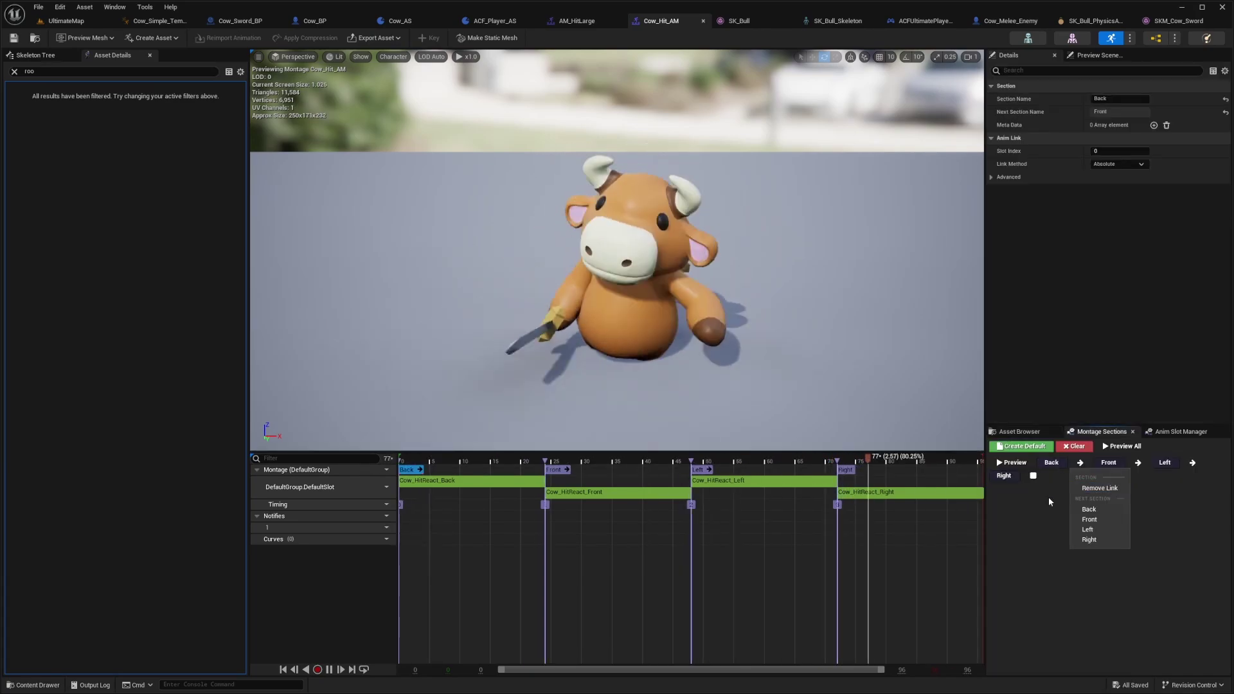
# Remove the next-section links between Back, Front, Left and Right in the Cow_Hit_AM montage so each stands alone, and save it
pyautogui.click(1048, 501)
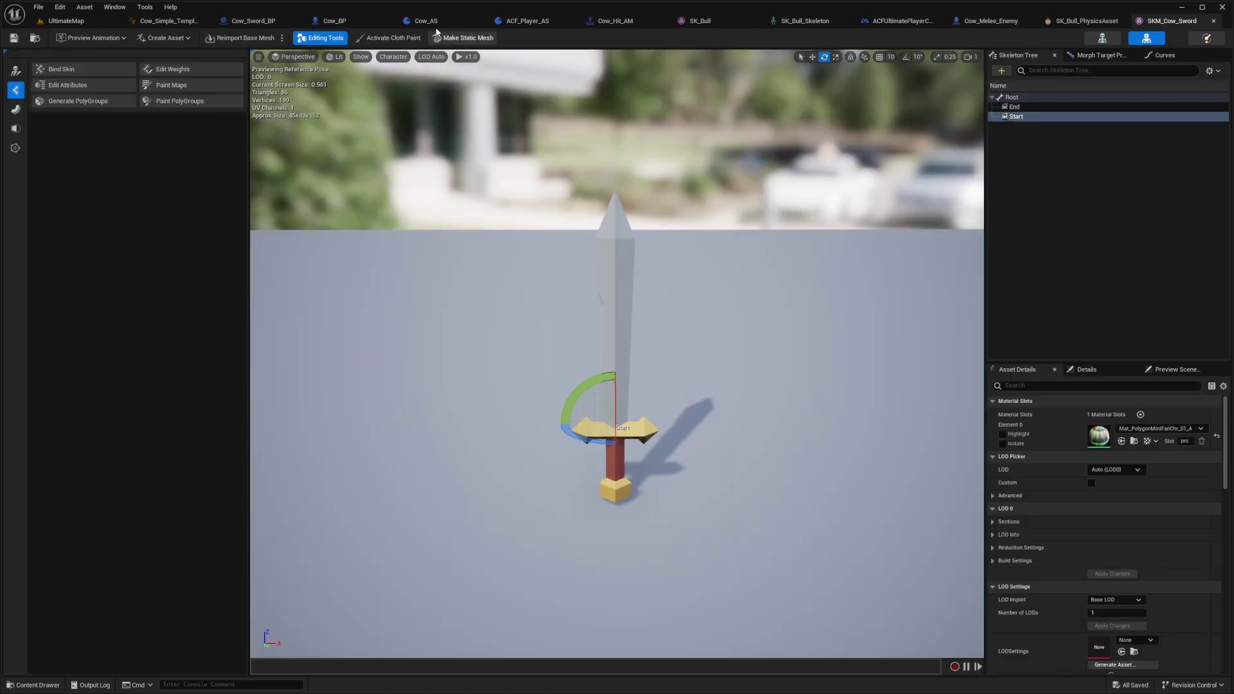
pyautogui.click(436, 21)
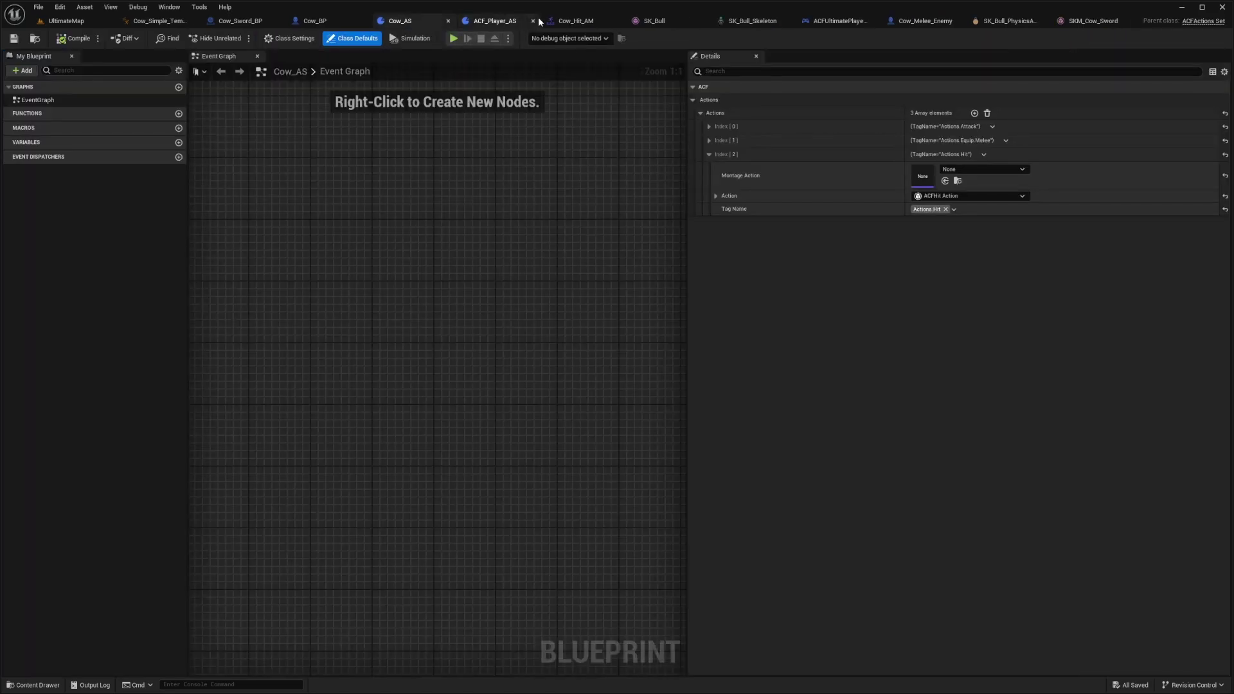
pyautogui.click(488, 23)
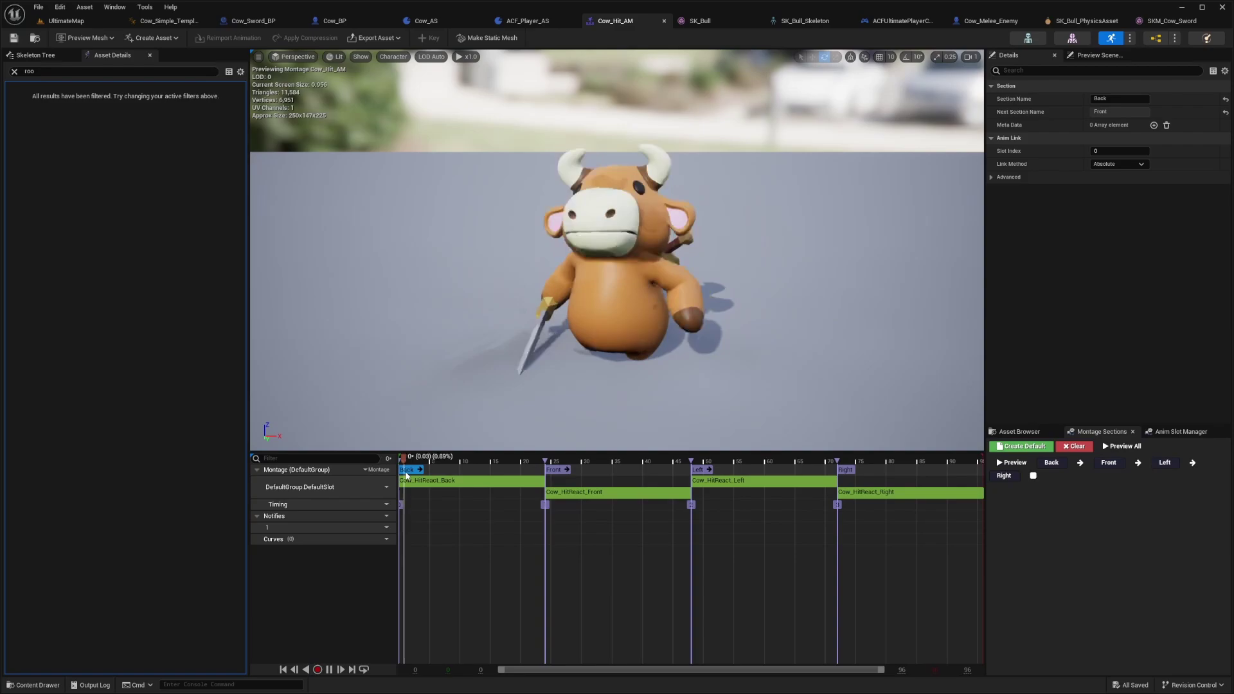
pyautogui.click(1085, 467)
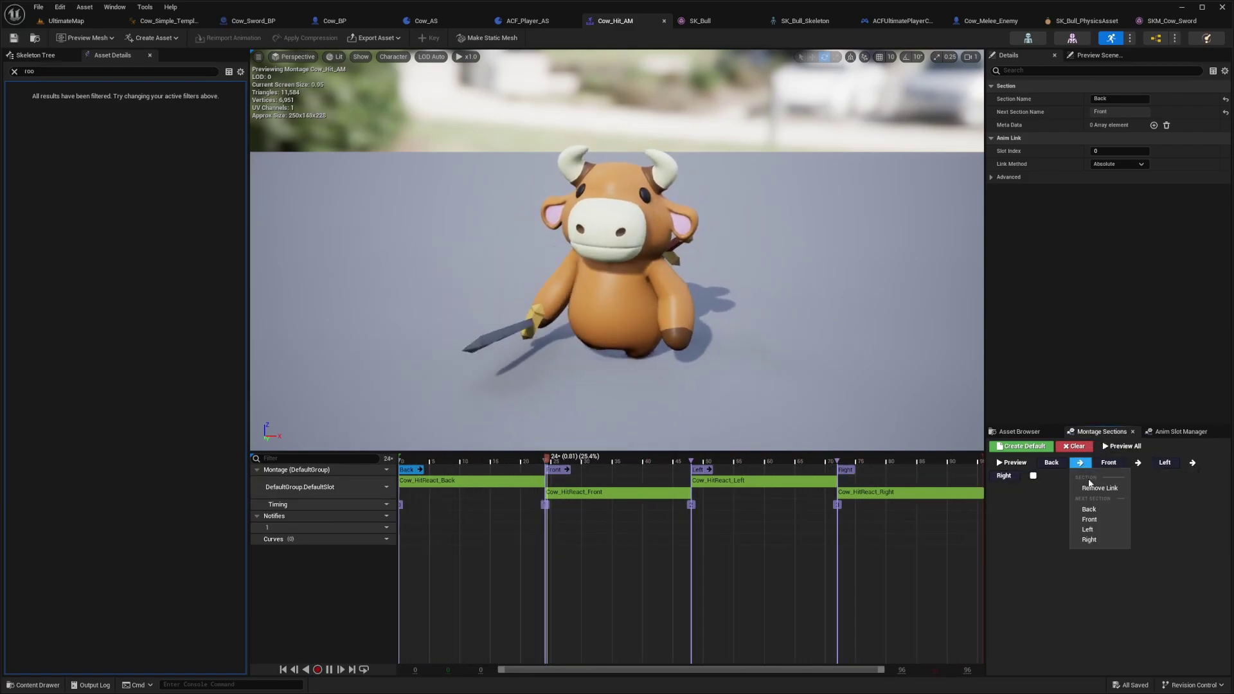
pyautogui.click(1091, 487)
pyautogui.click(1080, 478)
pyautogui.click(1091, 503)
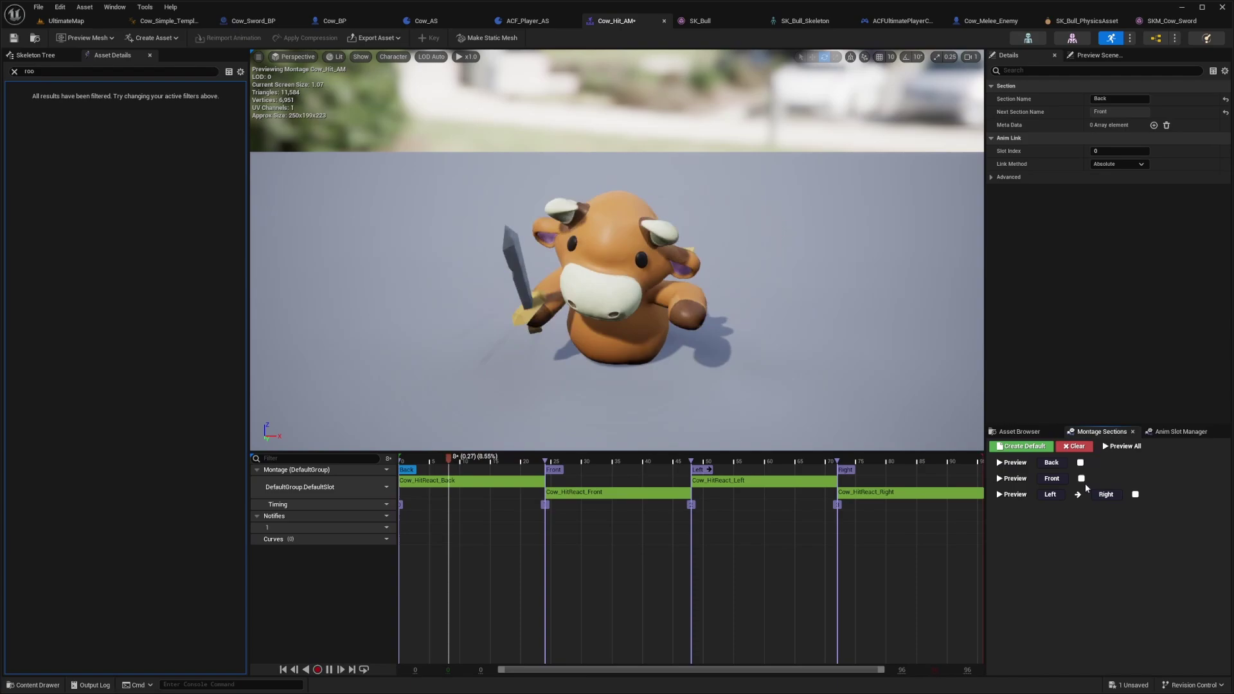
pyautogui.click(1078, 494)
pyautogui.click(1093, 514)
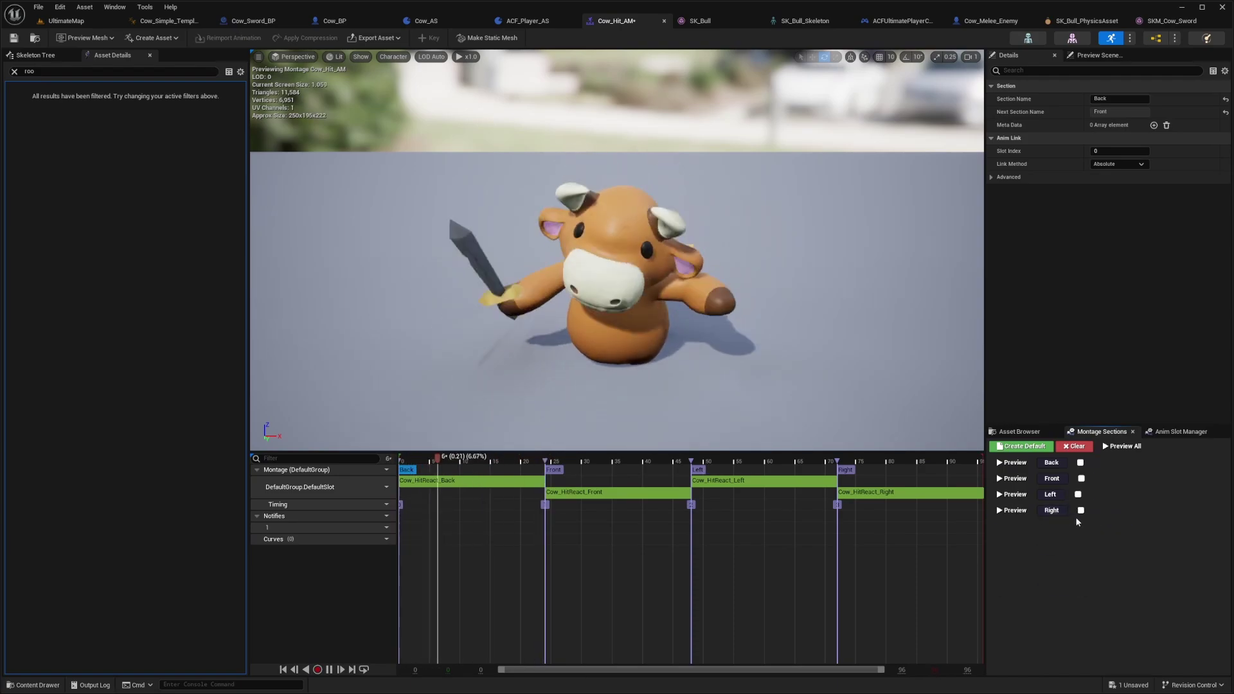
pyautogui.hotkey('ctrl', 's')
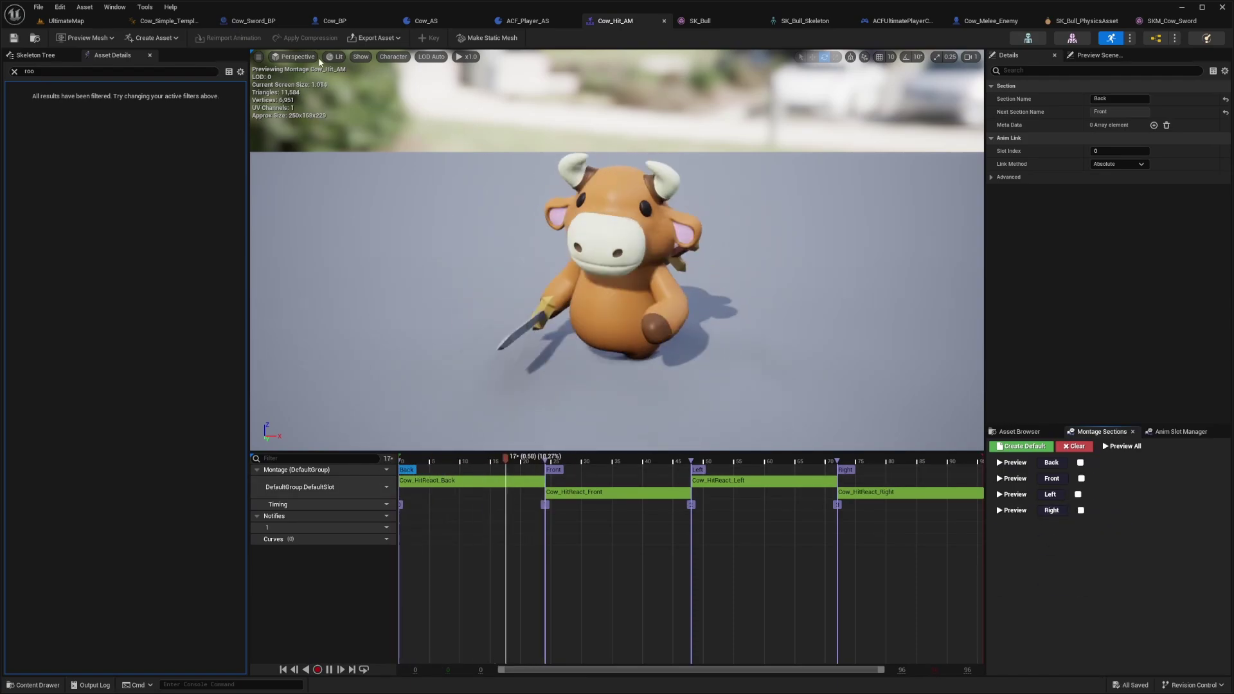
# Assign Cow_Hit_AM as the Montage Action of the Actions.Hit entry in Cow_AS
pyautogui.click(442, 21)
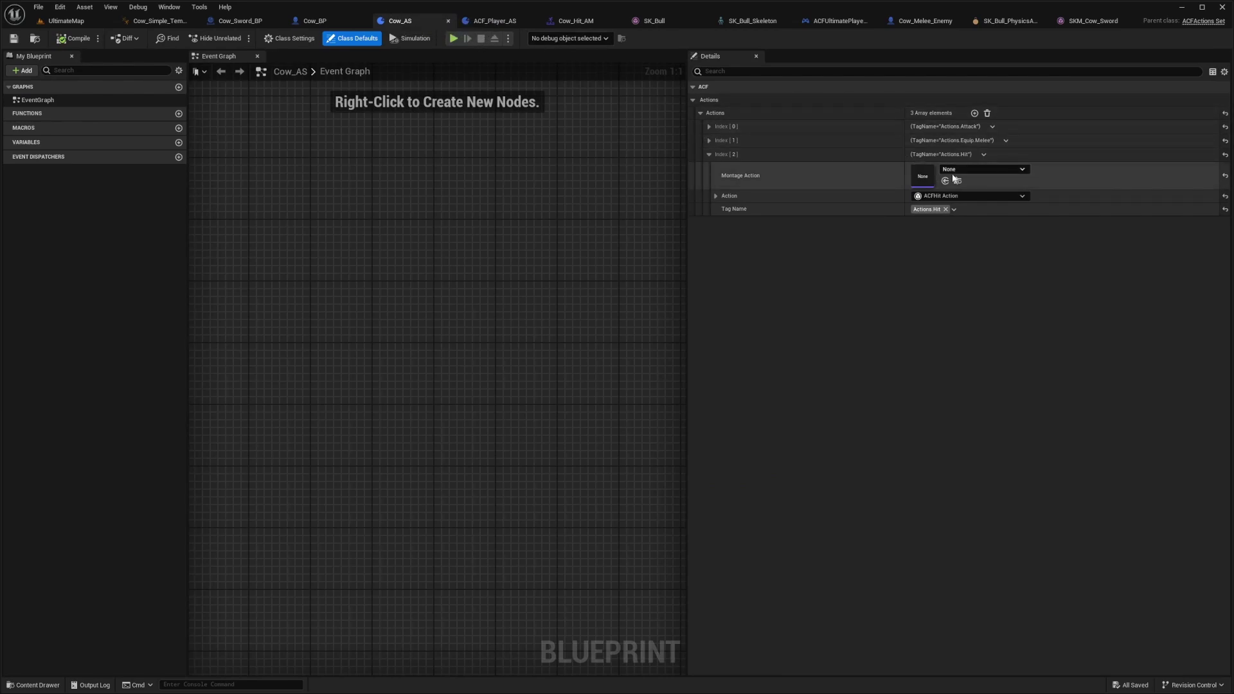
pyautogui.click(953, 168)
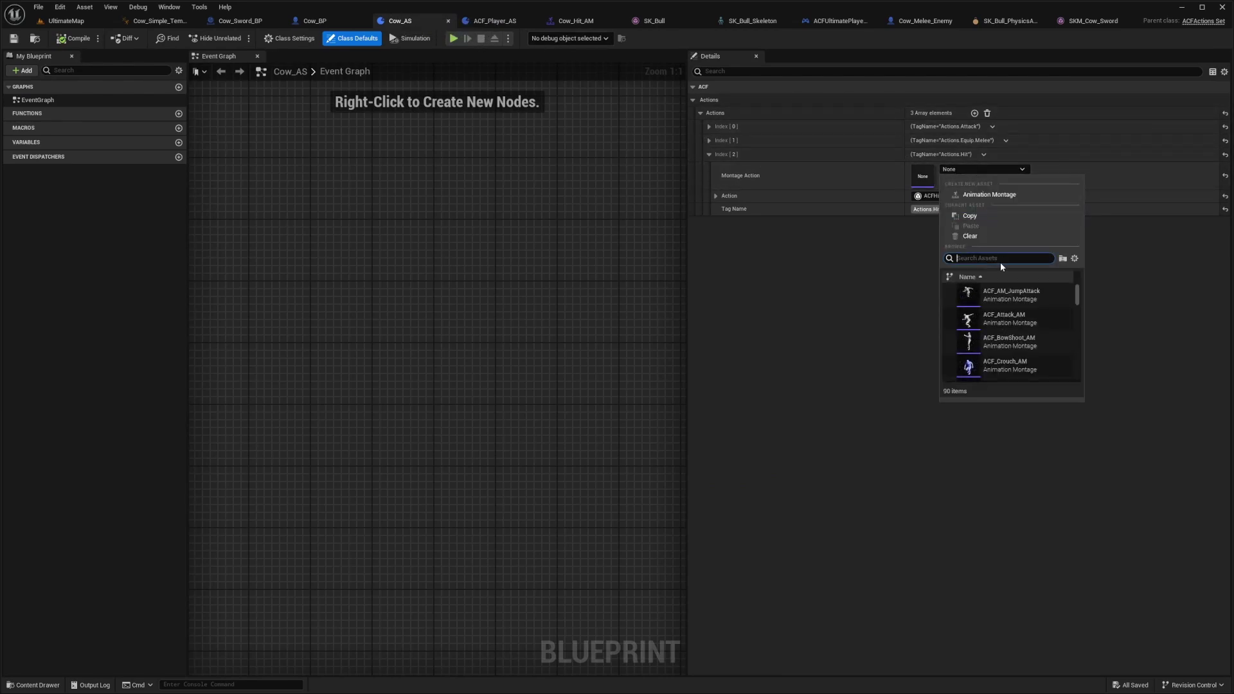
pyautogui.write('cow')
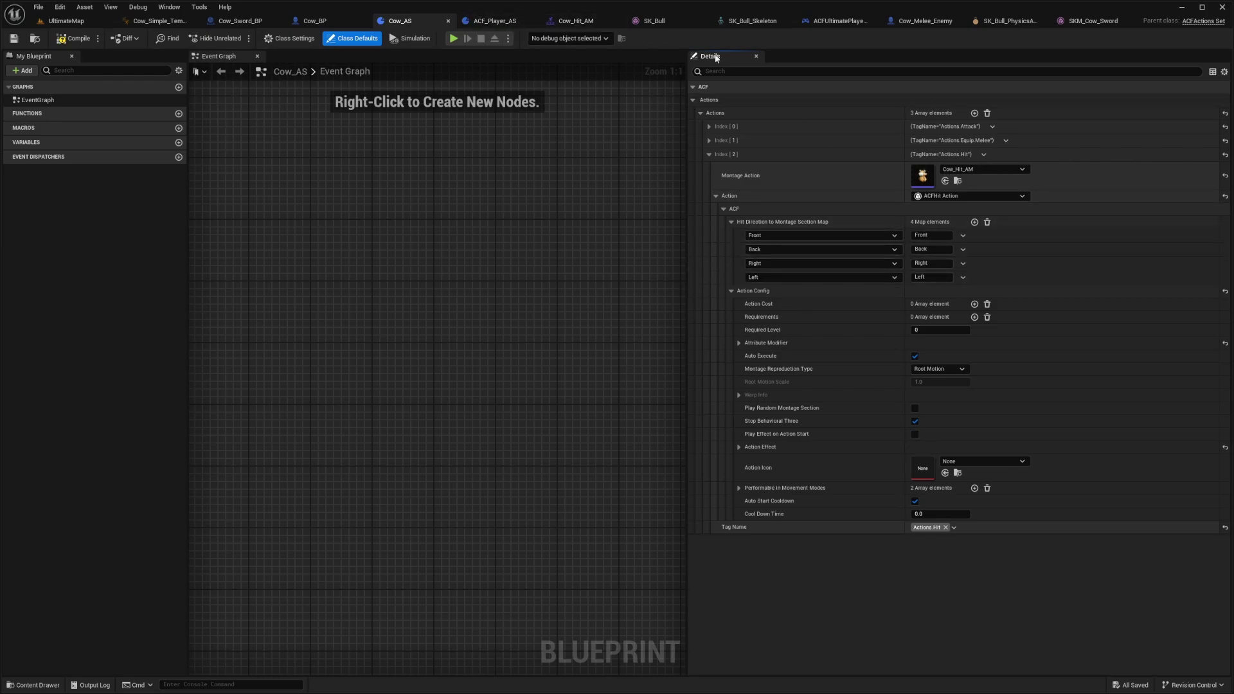
# Compare the Actions.Hit direction map in Cow_AS with the Cow_Hit_AM section names, and review the hit action's modifier and effect settings
pyautogui.click(574, 21)
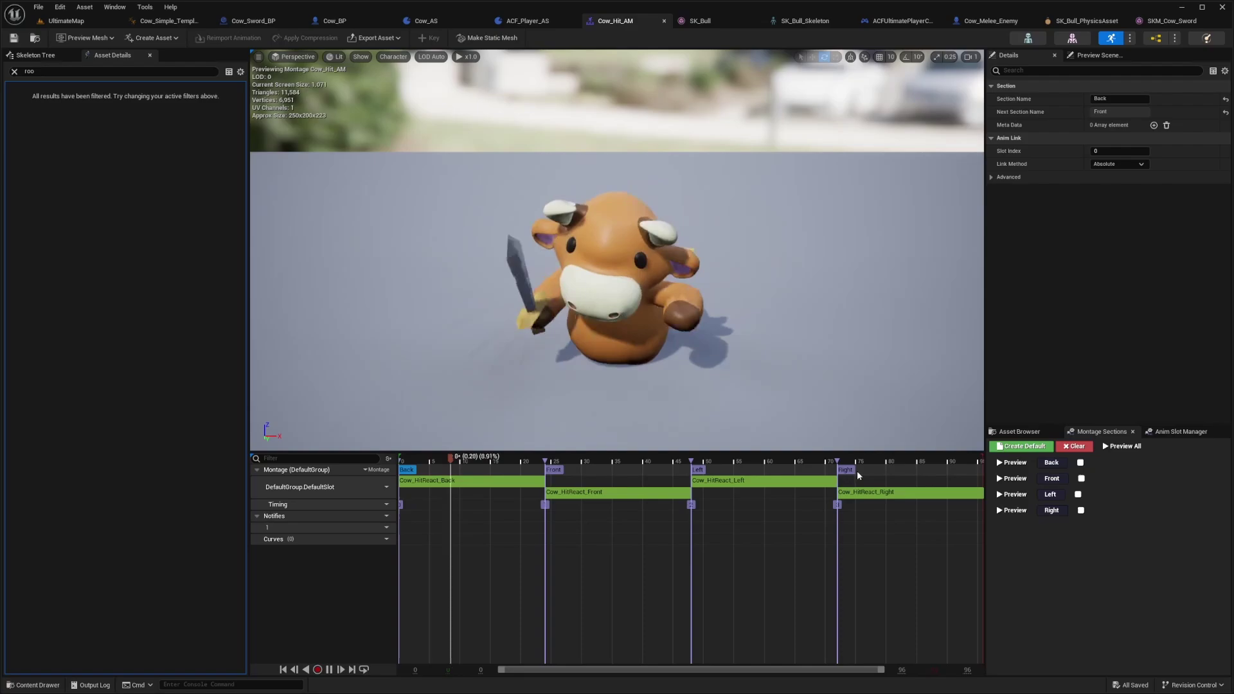
pyautogui.click(520, 24)
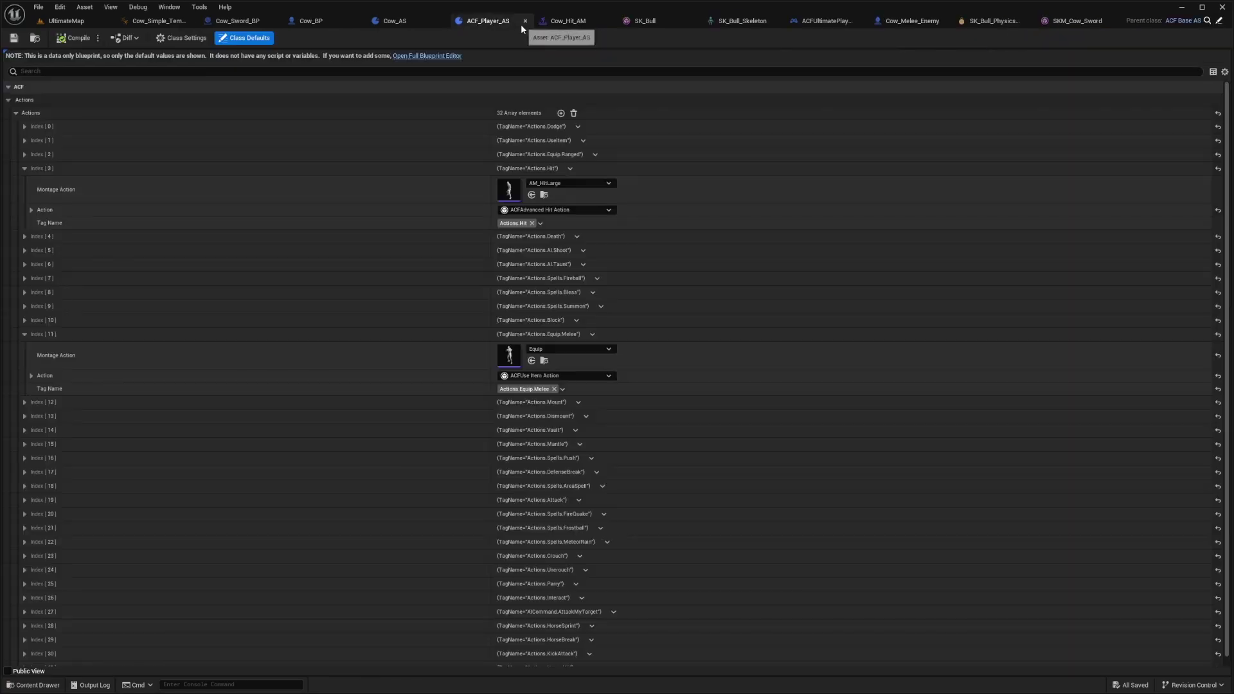
pyautogui.click(411, 22)
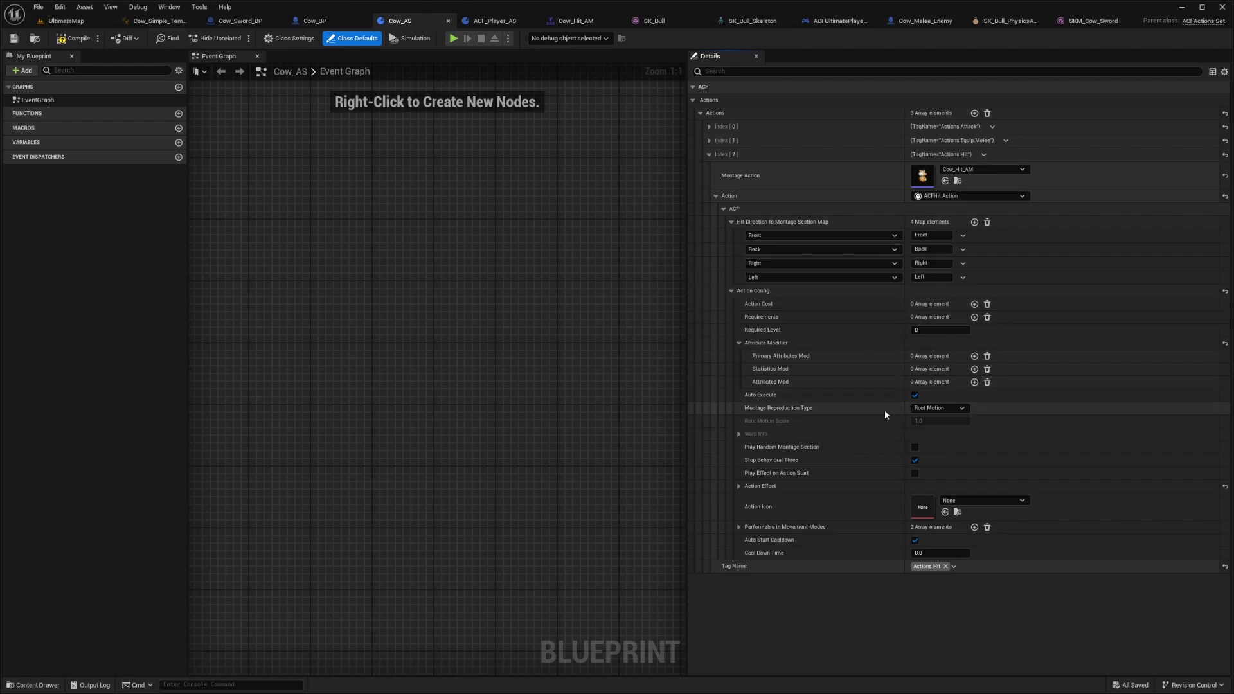
pyautogui.click(738, 485)
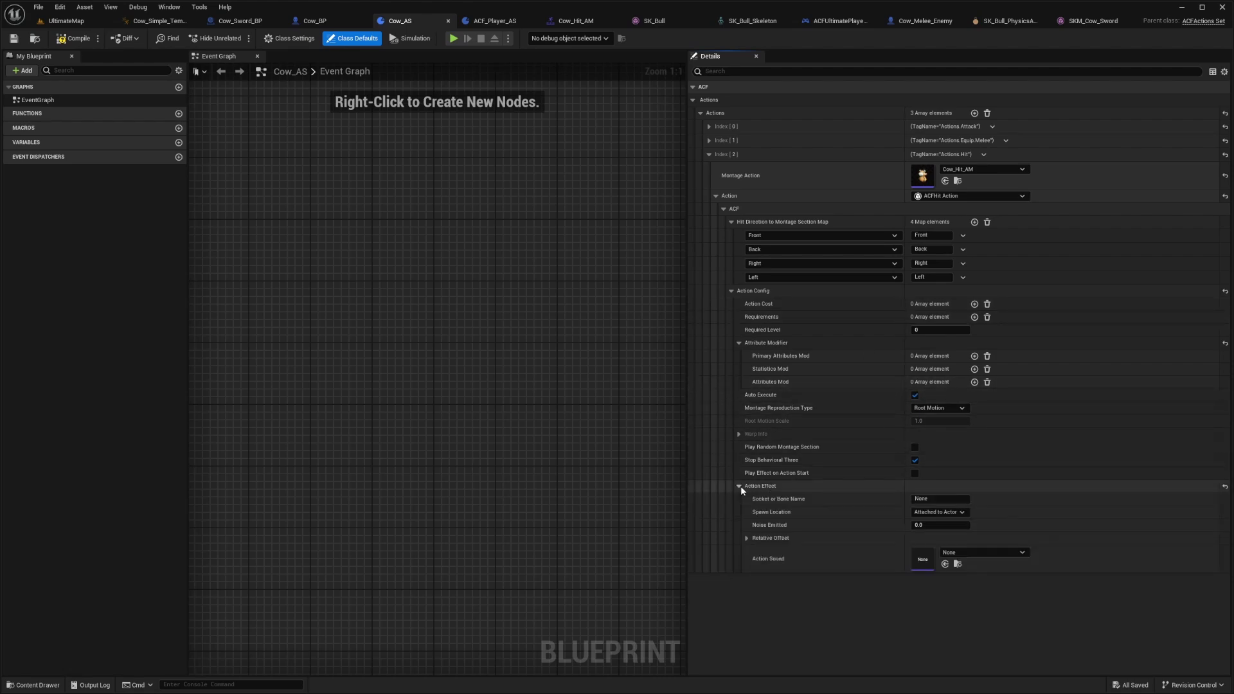
pyautogui.scroll(-1, 719, 418)
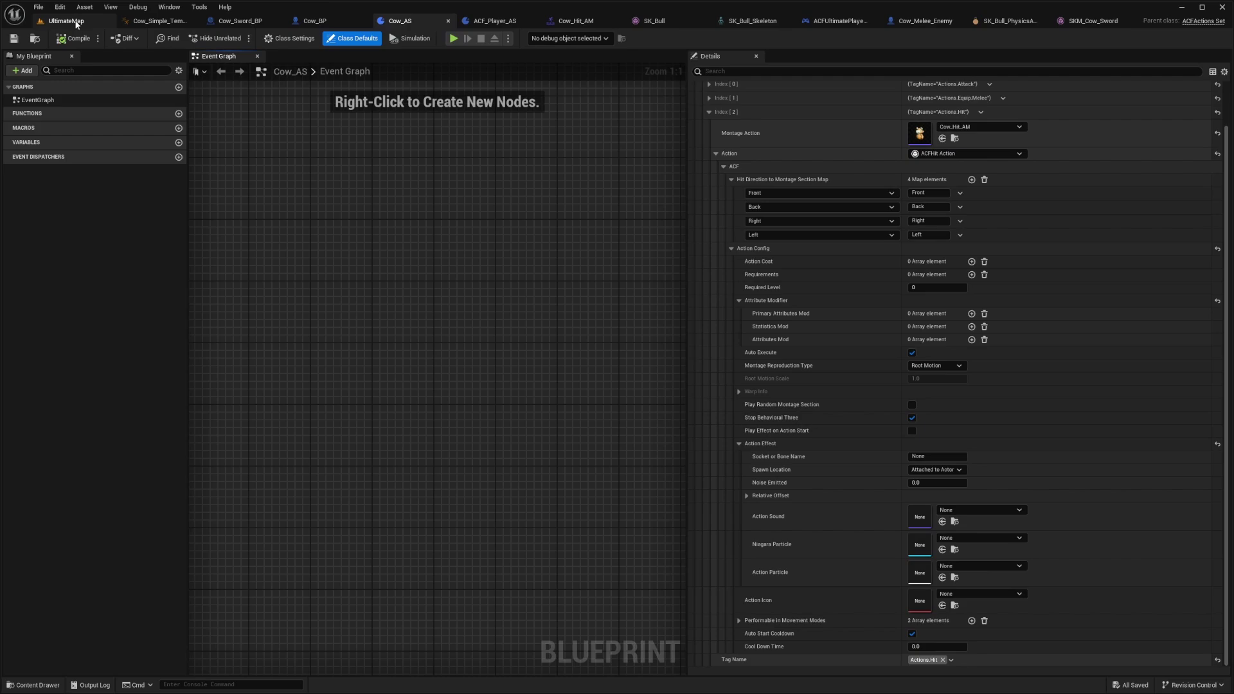
# Play-test UltimateMap full screen, moving the cow around and fighting the enemy cow to check the hit reactions
pyautogui.click(75, 23)
pyautogui.press('F11')
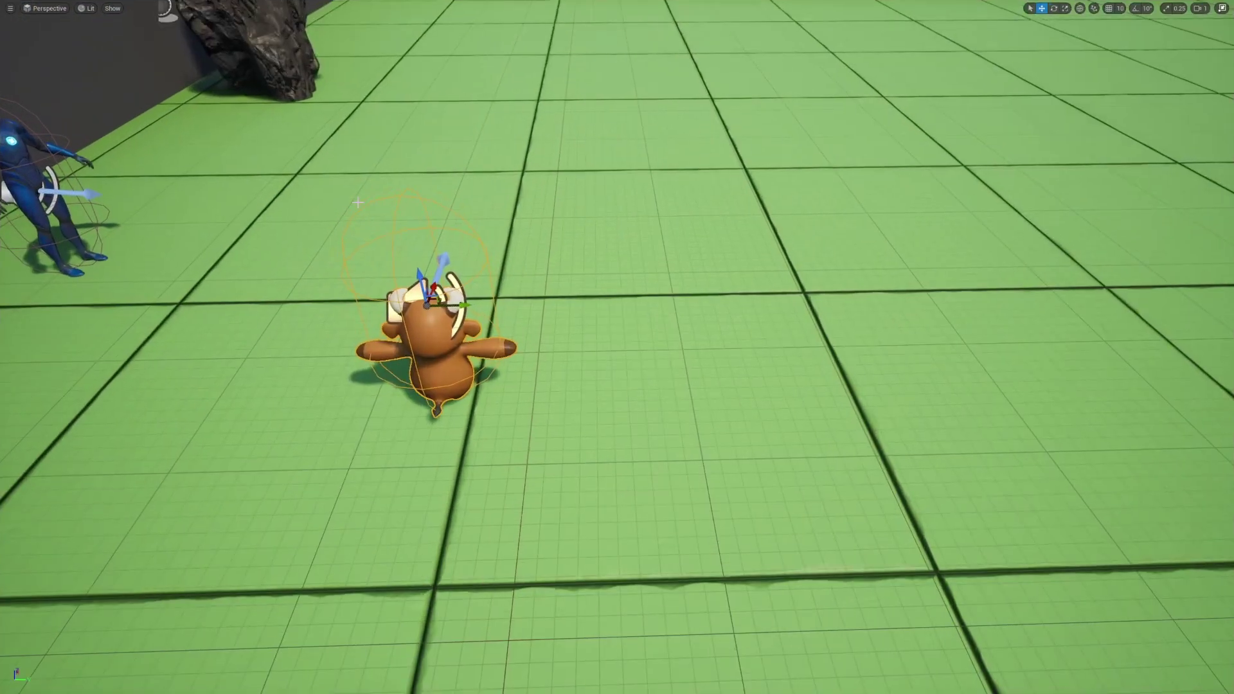
pyautogui.hotkey('alt', 'p')
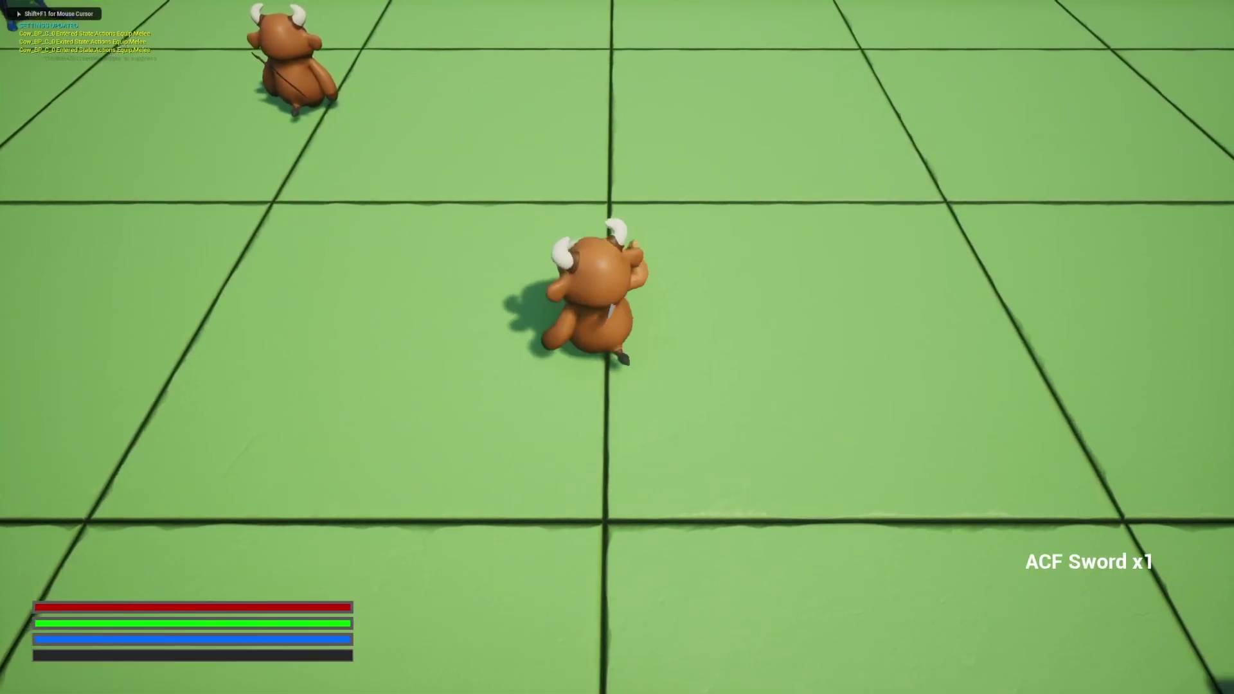
pyautogui.press('a')
pyautogui.press('w')
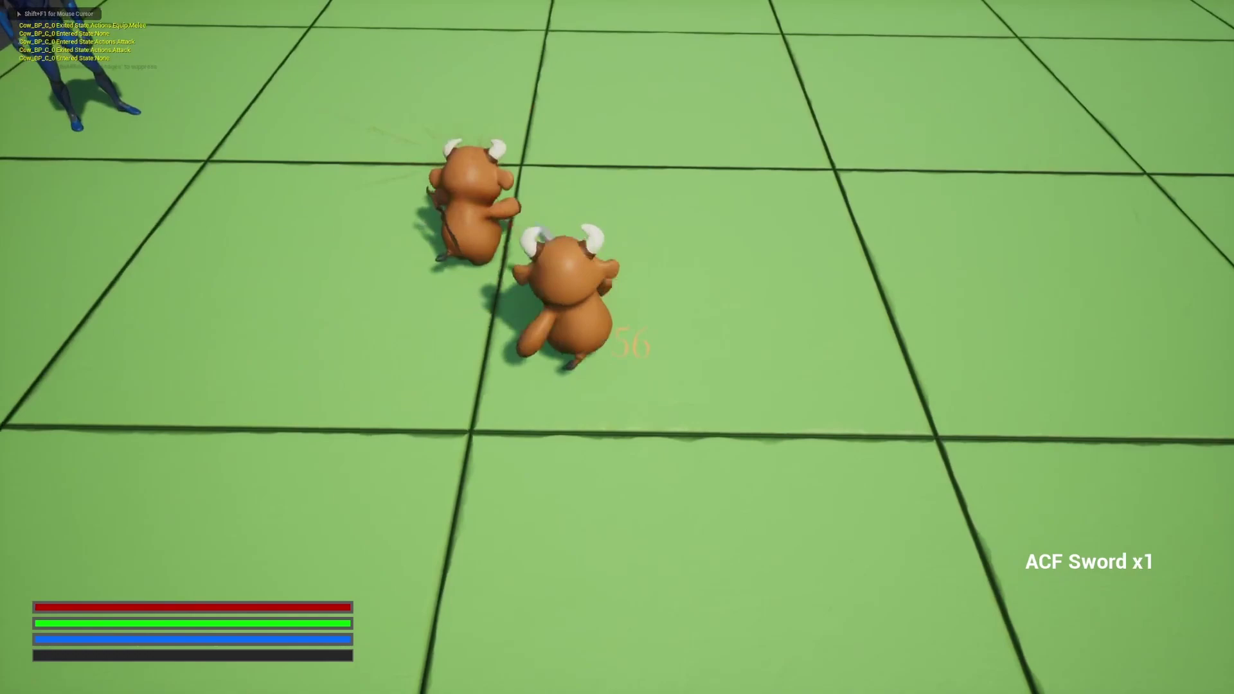
pyautogui.press('s')
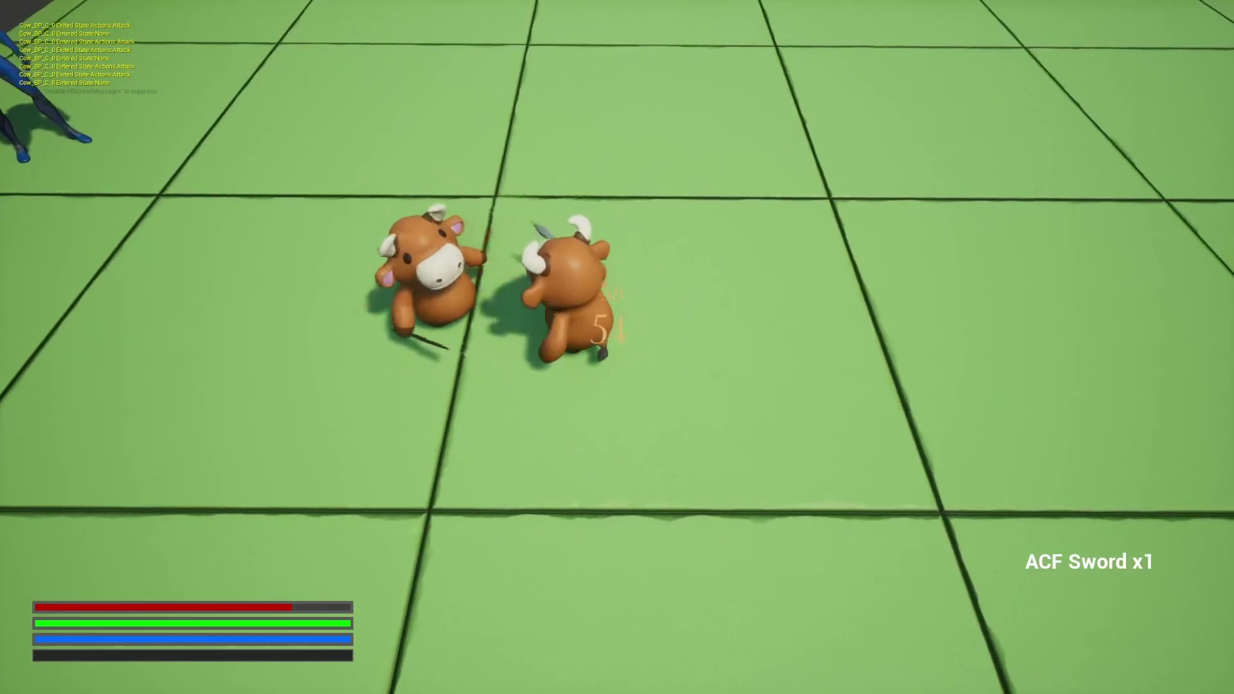
pyautogui.press('w')
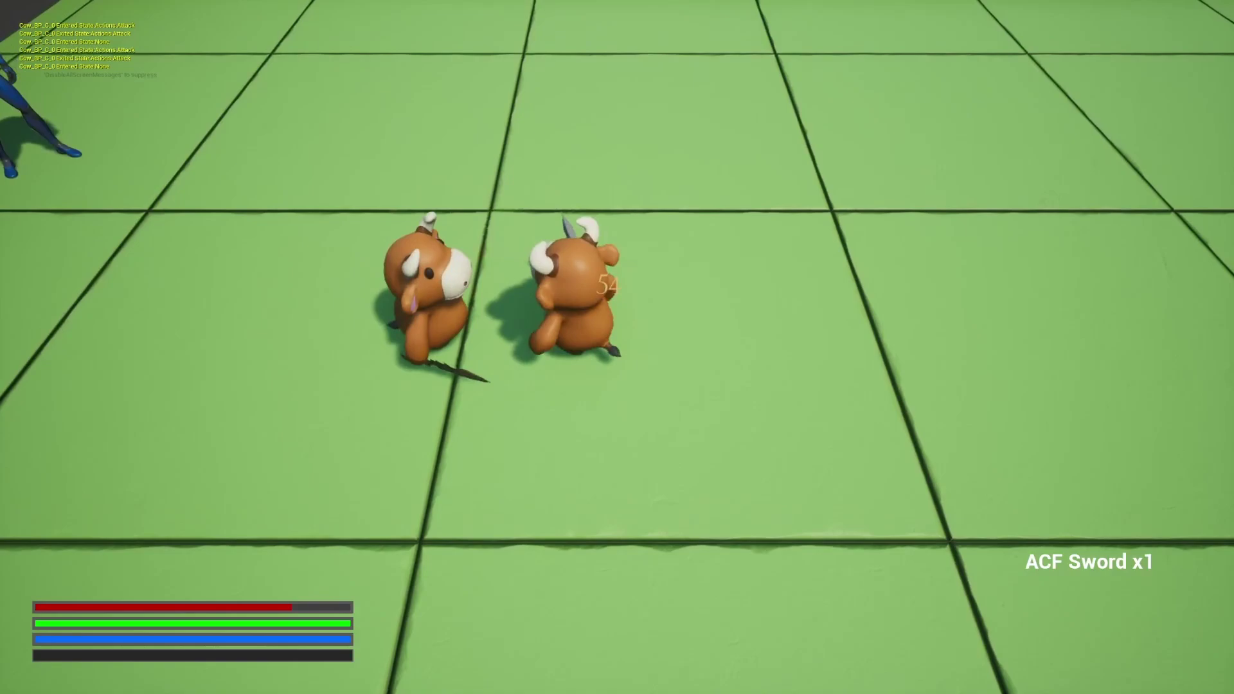
pyautogui.press('a')
pyautogui.press('s')
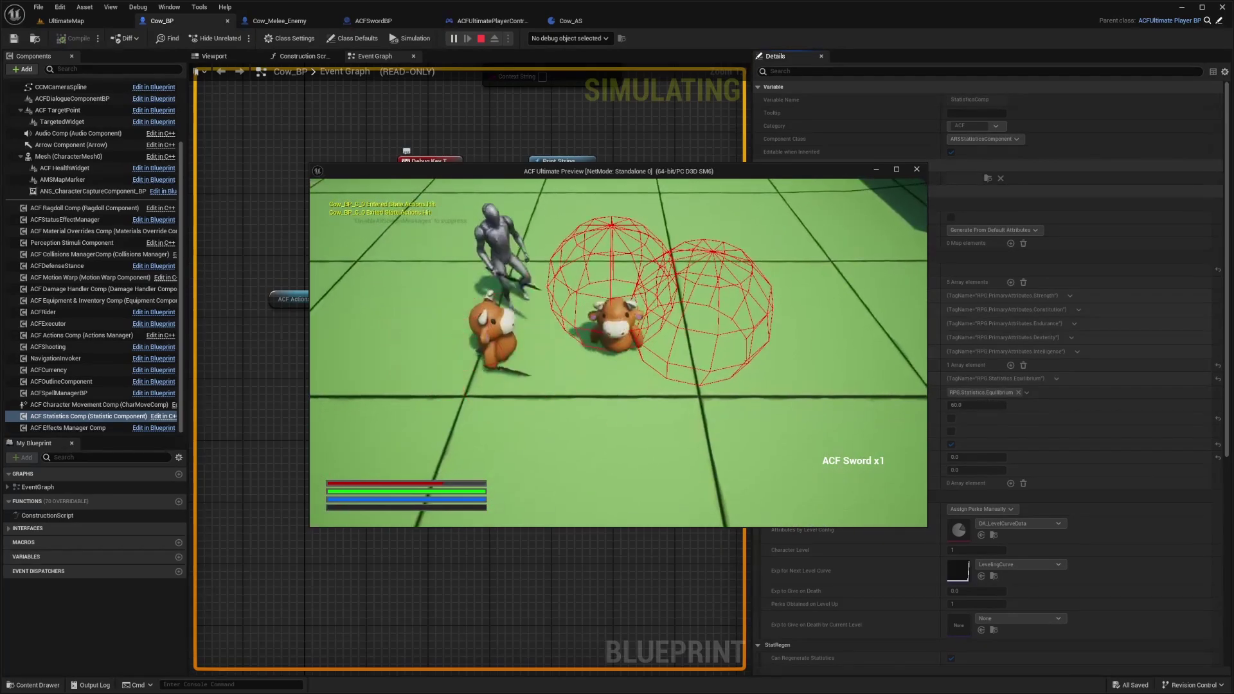
# End the play session, enable regeneration on Cow_BP's Equilibrium statistic with Regen Value 100 and Regen Delay 1.0, and save
pyautogui.press('Escape')
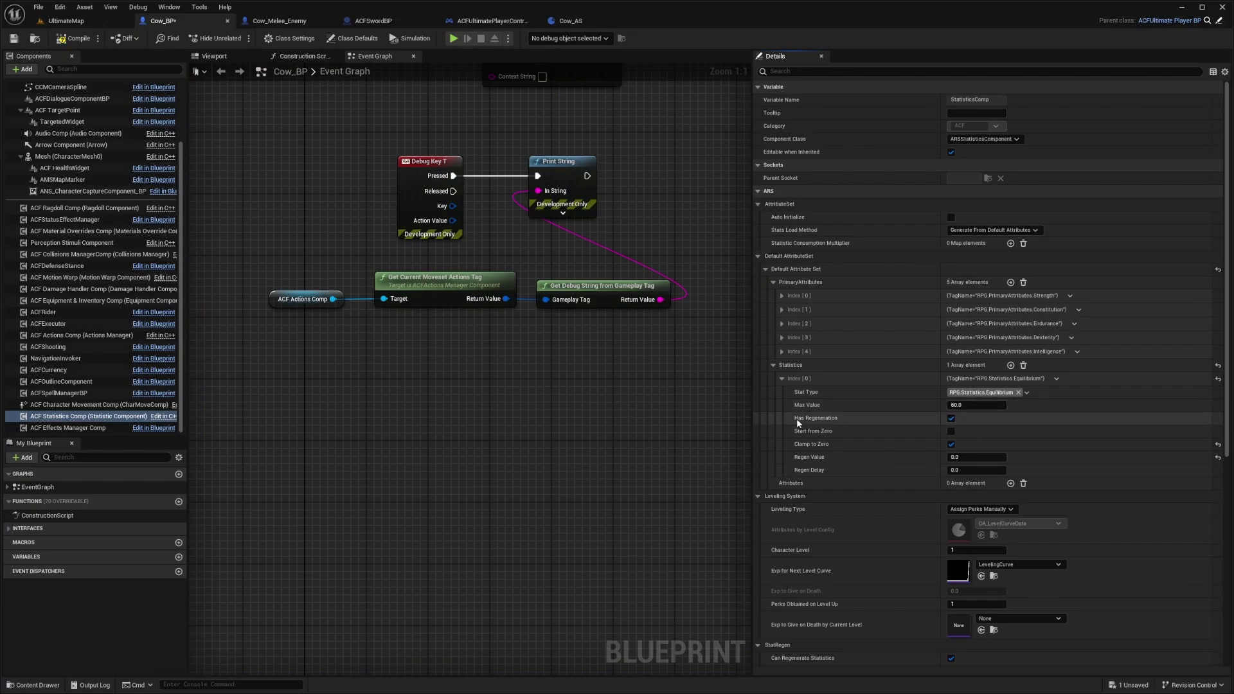
pyautogui.click(978, 458)
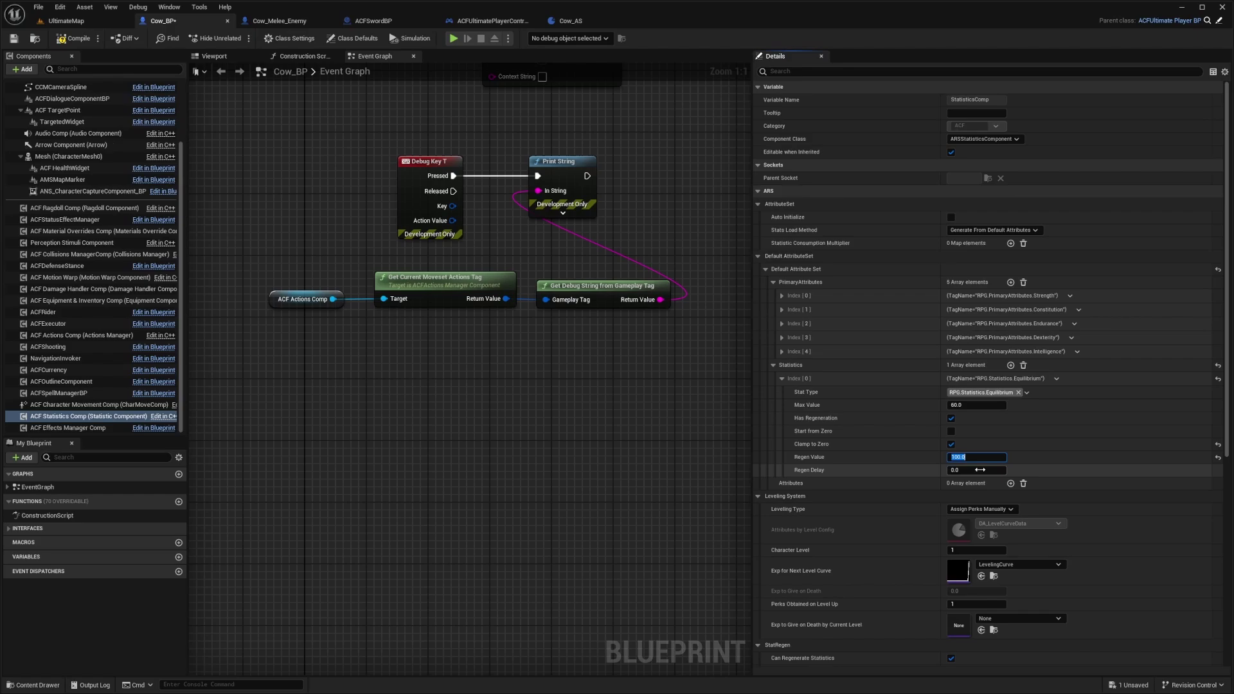
pyautogui.hotkey('ctrl', 's')
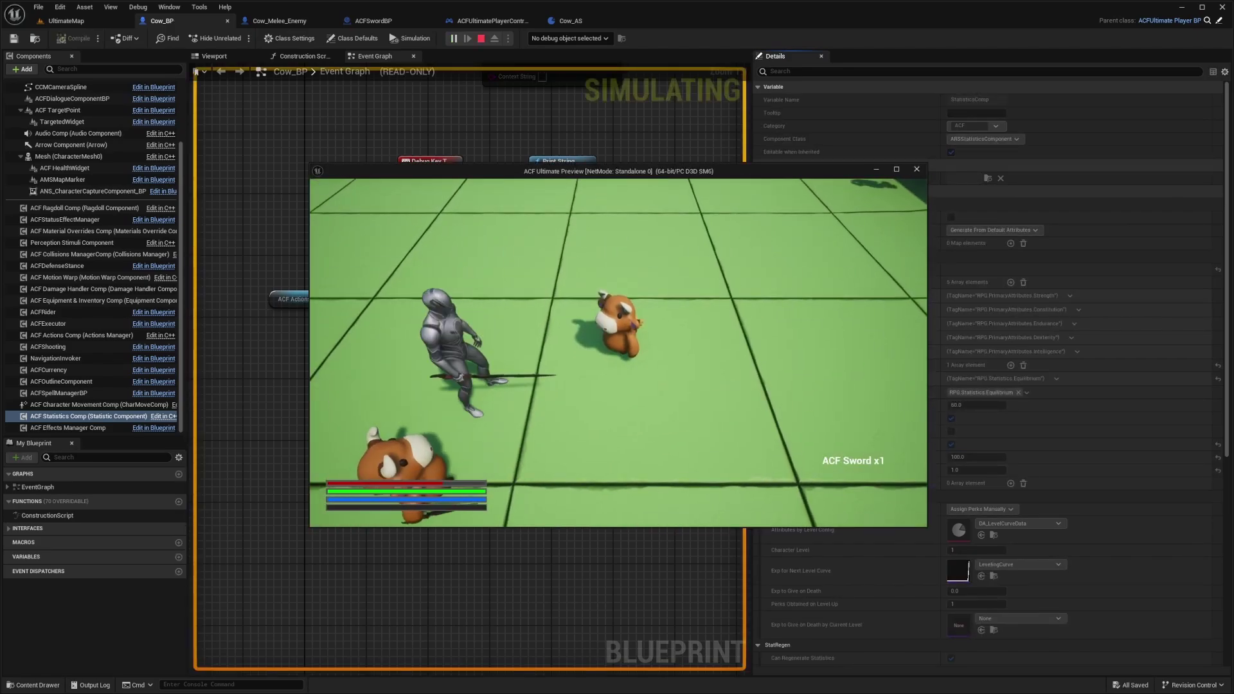
# Play-test Cow_BP against the enemies with the regenerating Equilibrium statistic to check its hit reactions, and end the session
pyautogui.press('d')
pyautogui.press('w')
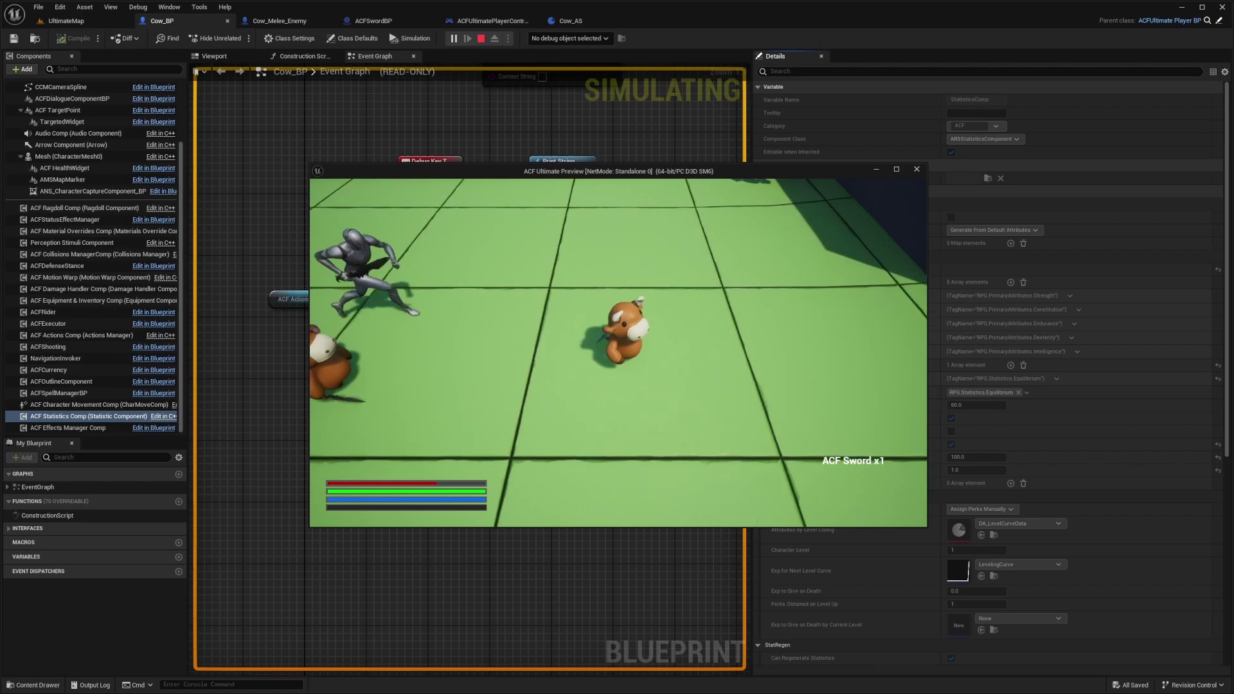
pyautogui.press('s')
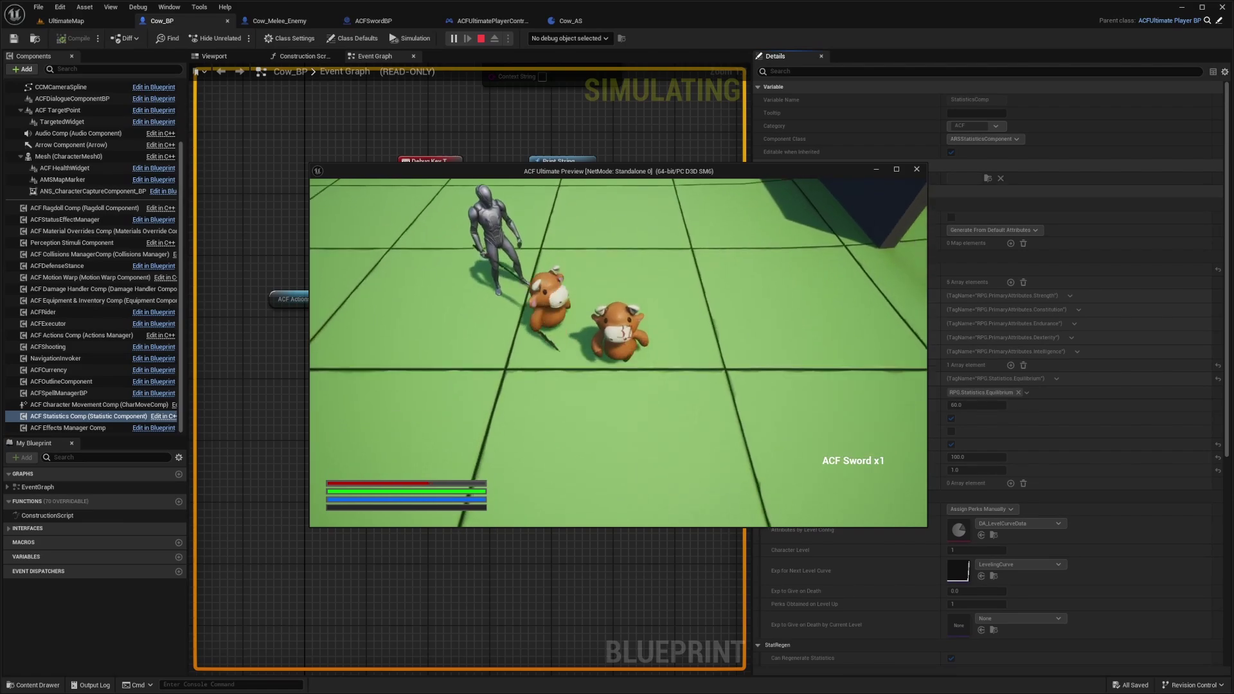
pyautogui.press('a')
pyautogui.press('w')
pyautogui.press('s')
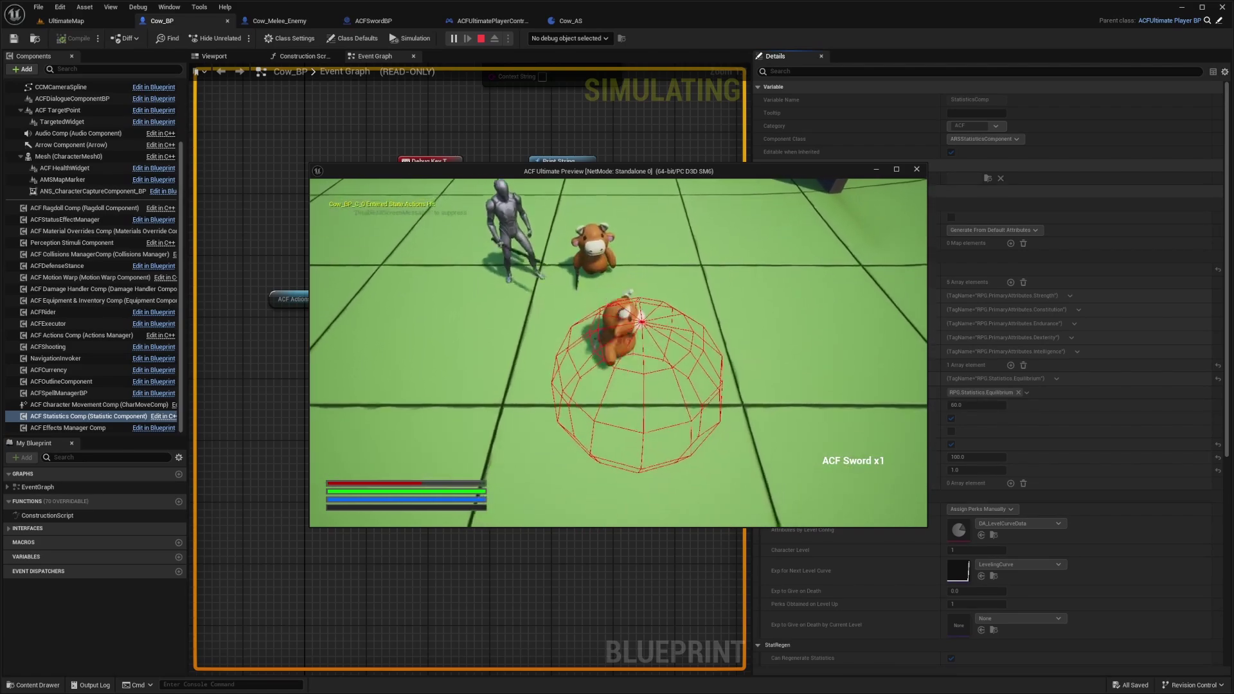
pyautogui.press('w')
pyautogui.press('a')
pyautogui.press('s')
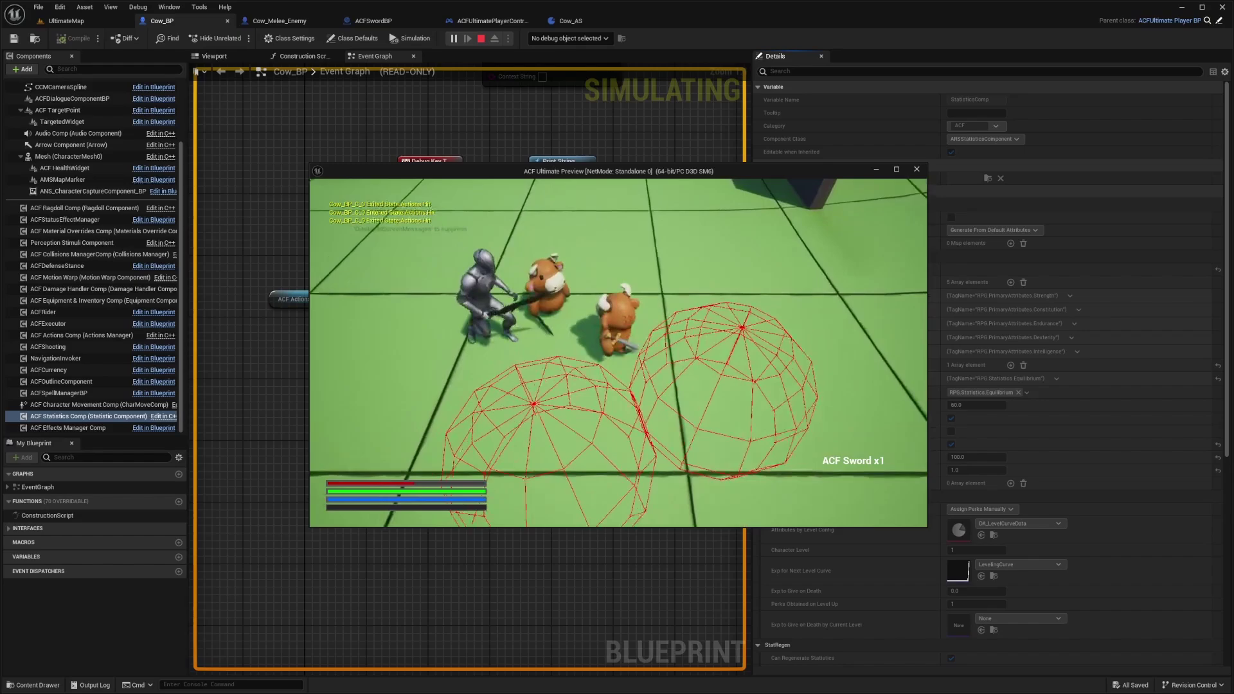
pyautogui.press('w')
pyautogui.press('Escape')
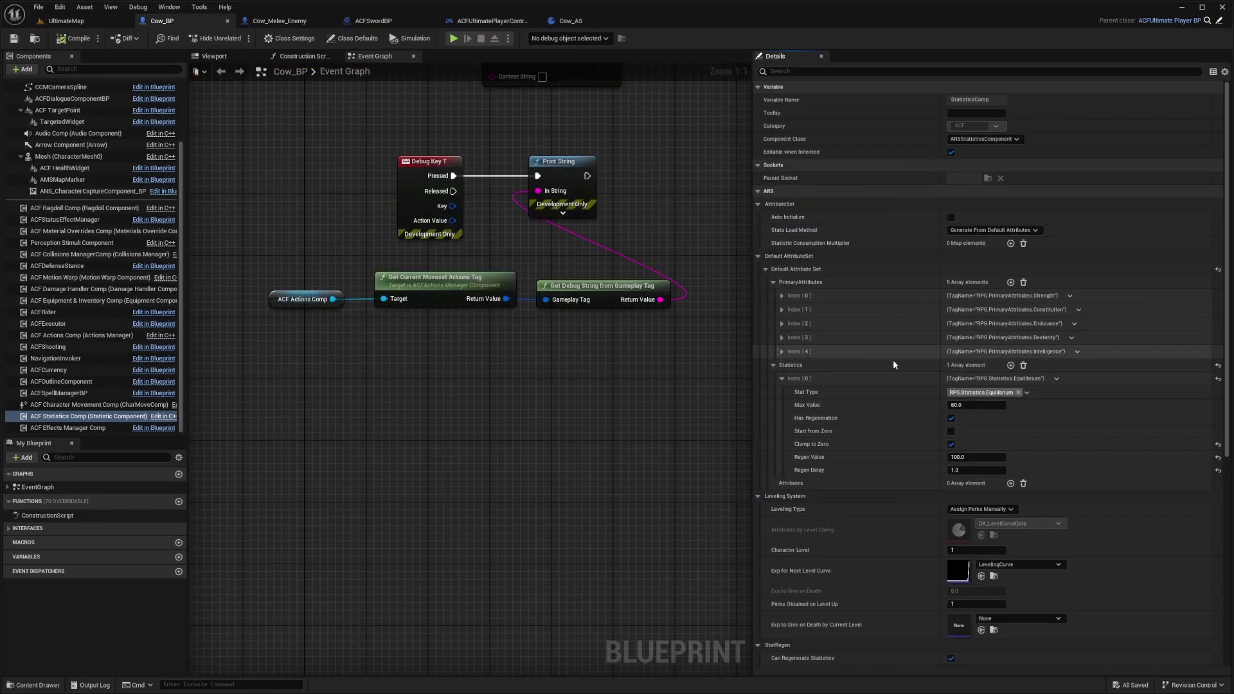
# Clear all default Statistics entries in Cow_BP's ACF Statistics Comp and play-test the cow's movement and combat full screen
pyautogui.click(1023, 365)
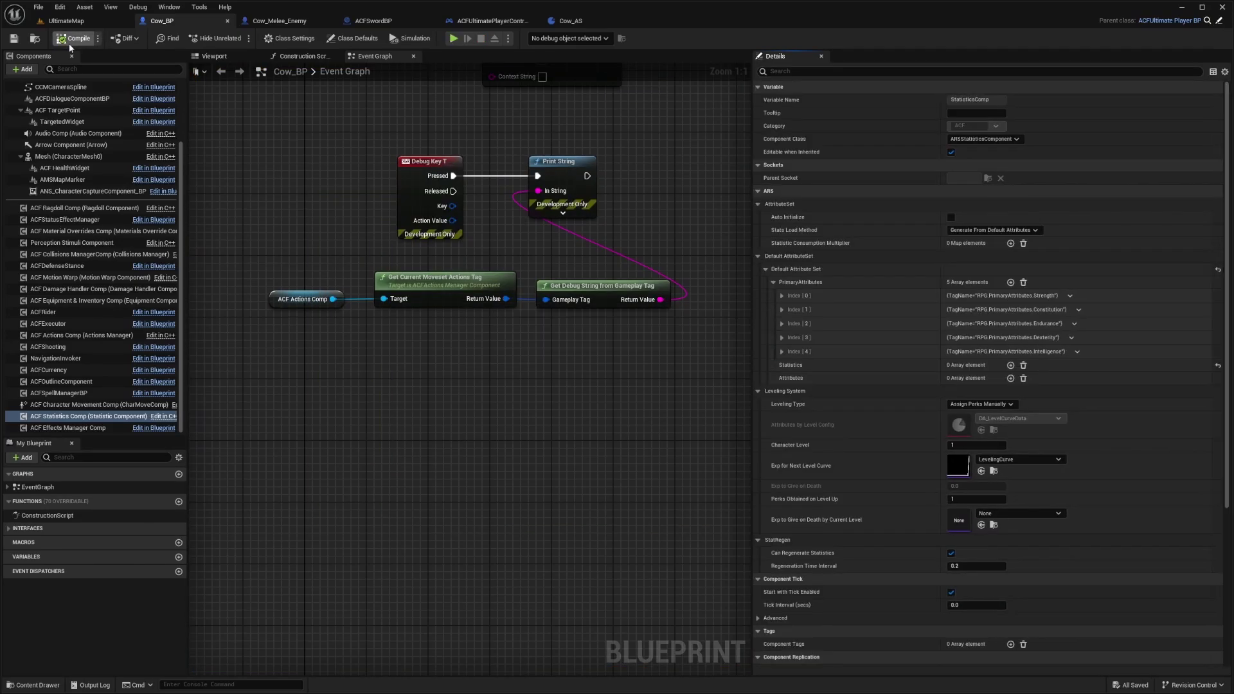
pyautogui.hotkey('alt', 'p')
pyautogui.press('a')
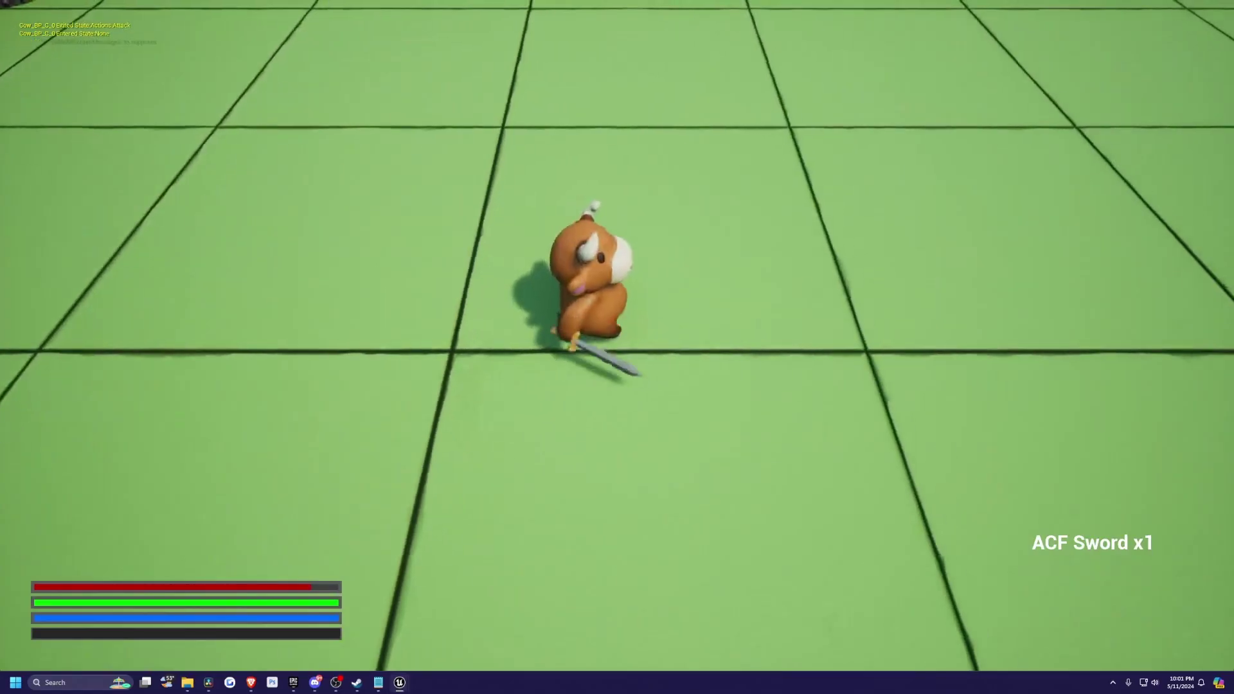
pyautogui.press('s')
pyautogui.press('w')
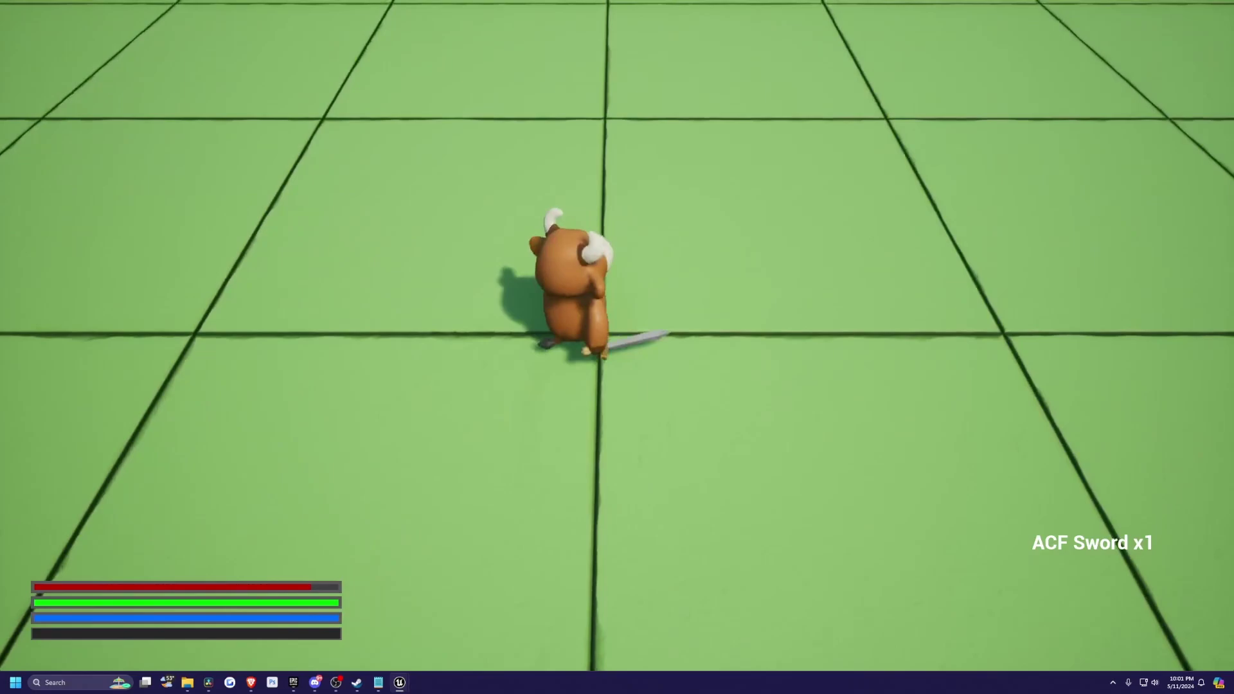
pyautogui.hotkey('shift', 'F11')
pyautogui.press('w')
pyautogui.press('d')
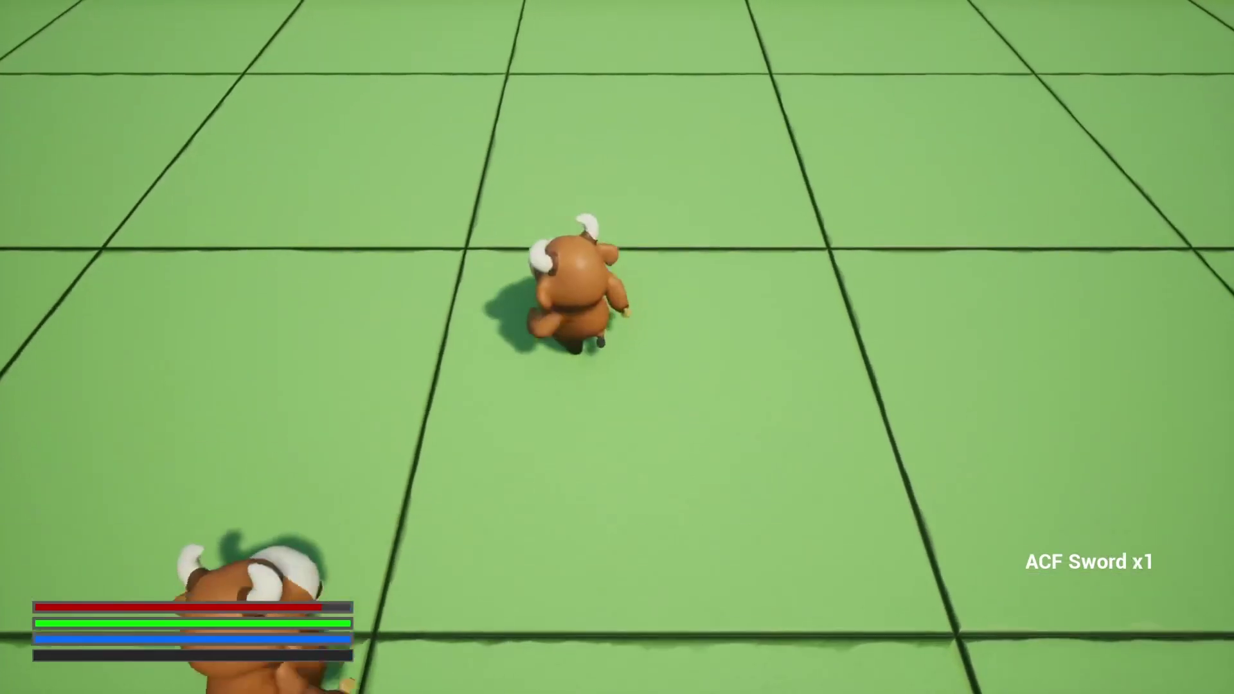